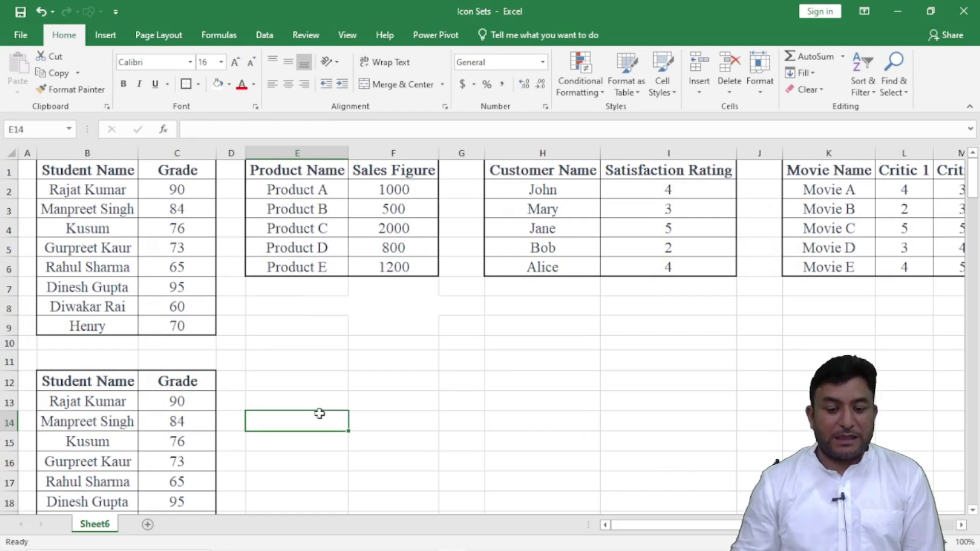
# - Apply the 3 Arrows (Colored) icon set to the student grades table B1:C9
pyautogui.click(586, 79)
pyautogui.moveTo(607, 244)
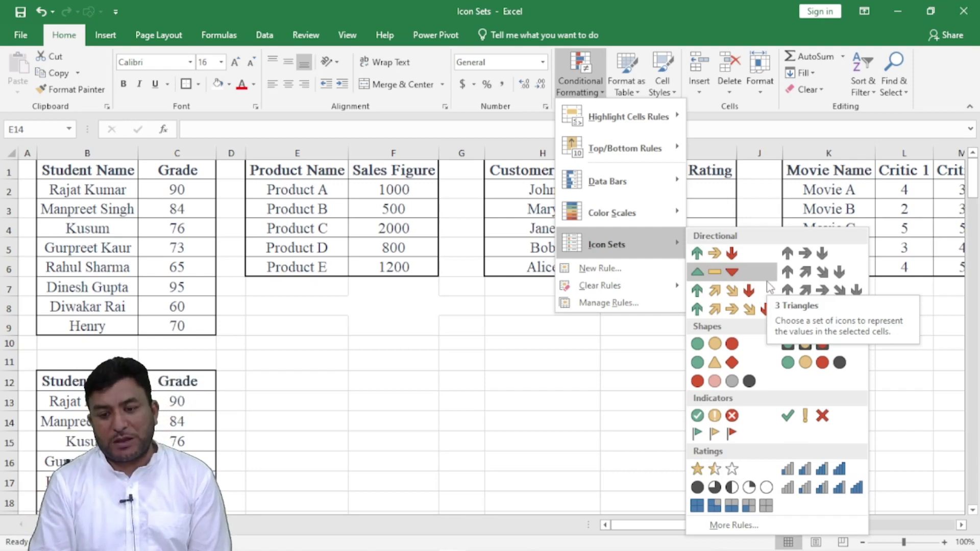
pyautogui.press('Escape')
pyautogui.press('Escape')
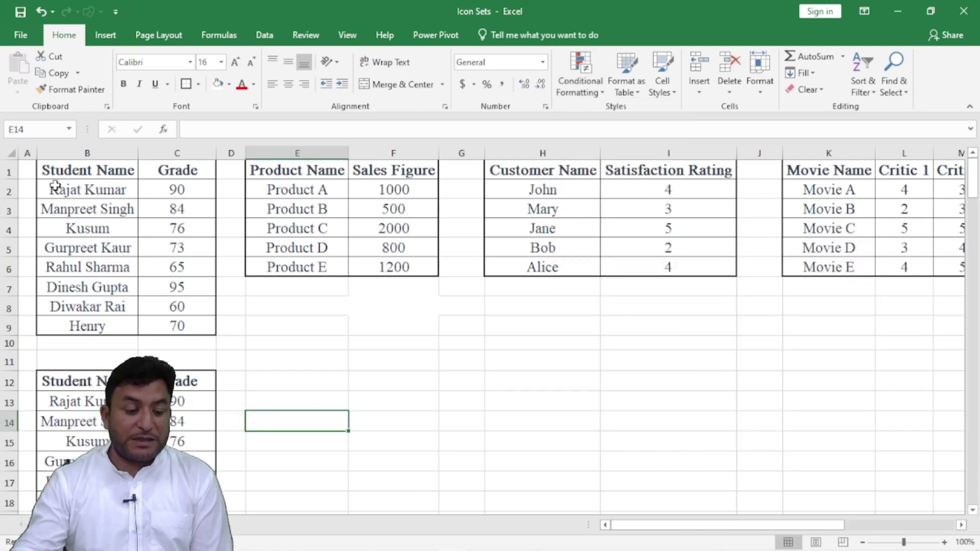
pyautogui.moveTo(51, 170); pyautogui.dragTo(192, 326)
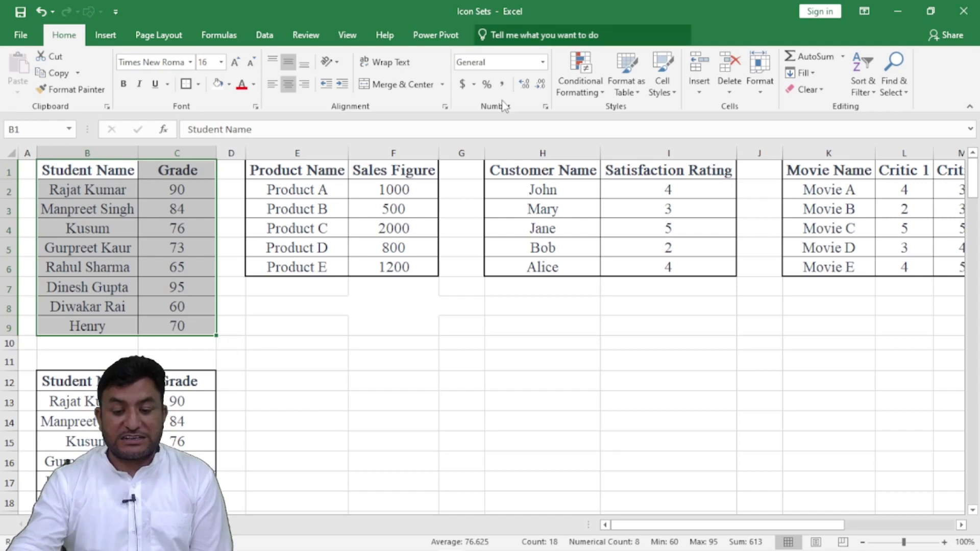
pyautogui.click(581, 81)
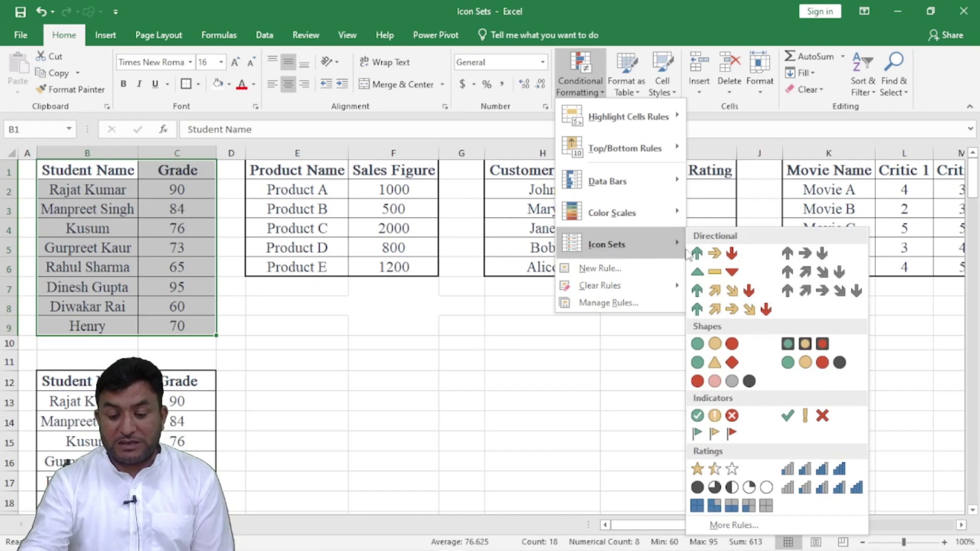
pyautogui.moveTo(606, 244)
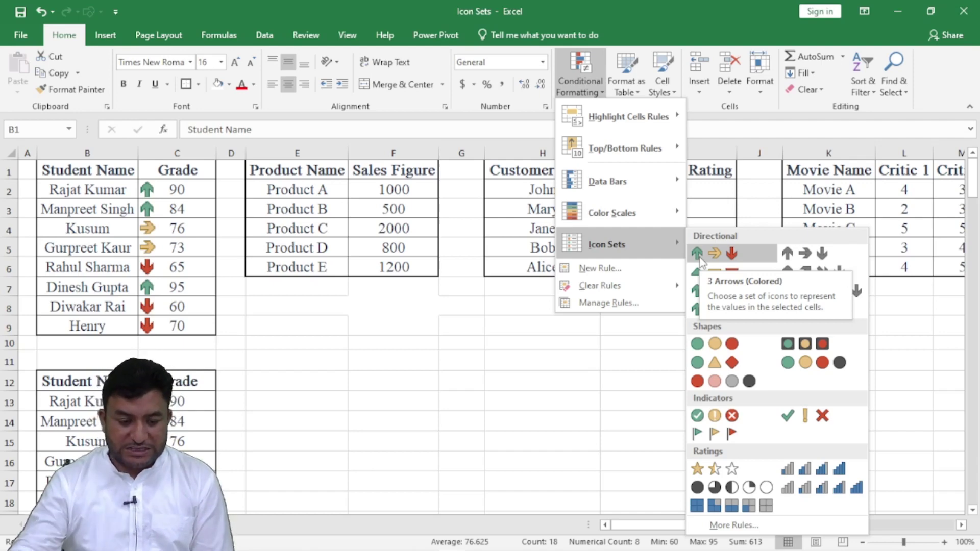
pyautogui.click(699, 258)
pyautogui.click(296, 421)
pyautogui.moveTo(296, 170)
pyautogui.mouseDown()
pyautogui.moveTo(373, 201)
pyautogui.moveTo(416, 265)
pyautogui.mouseUp()
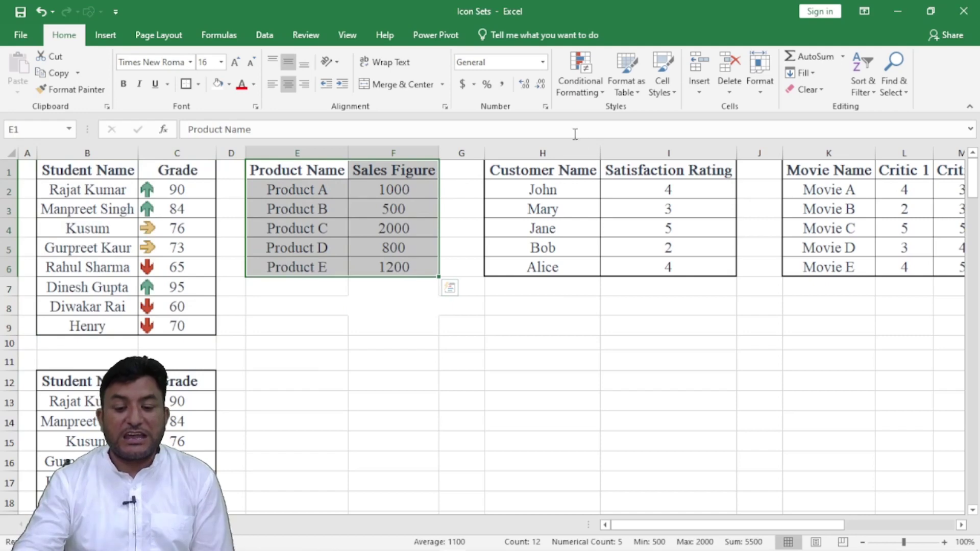
# - Give the sales table E1:F6 the 3 Traffic Lights (Unrimmed) icon set
pyautogui.click(574, 92)
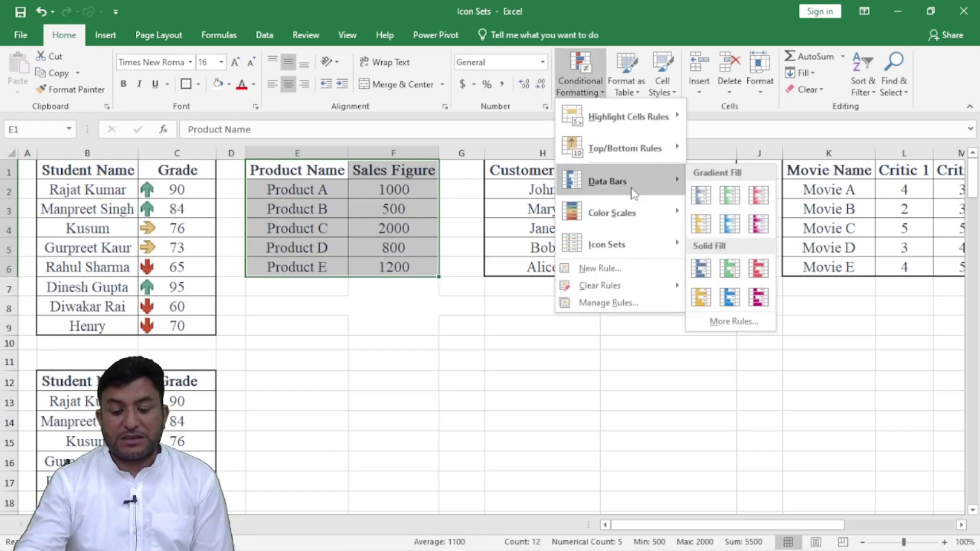
pyautogui.moveTo(606, 244)
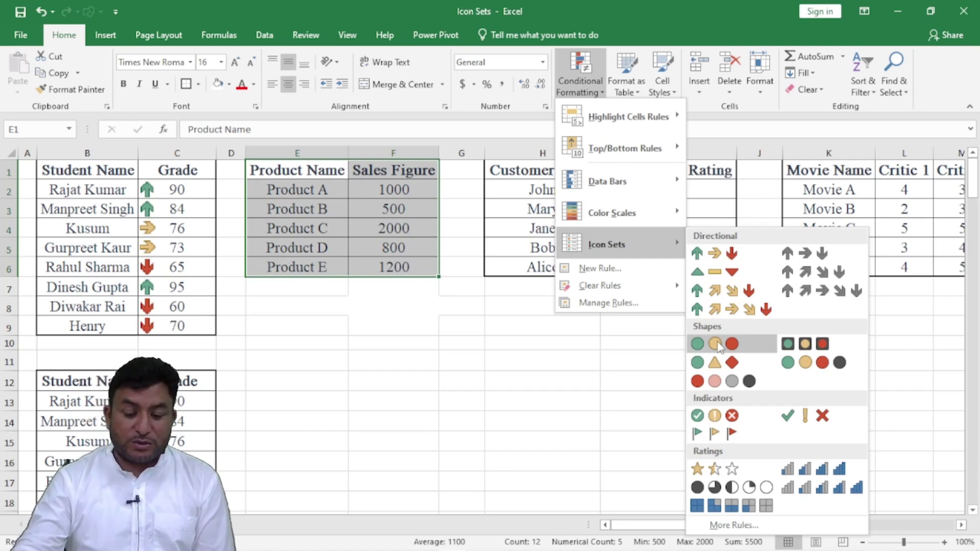
pyautogui.click(718, 342)
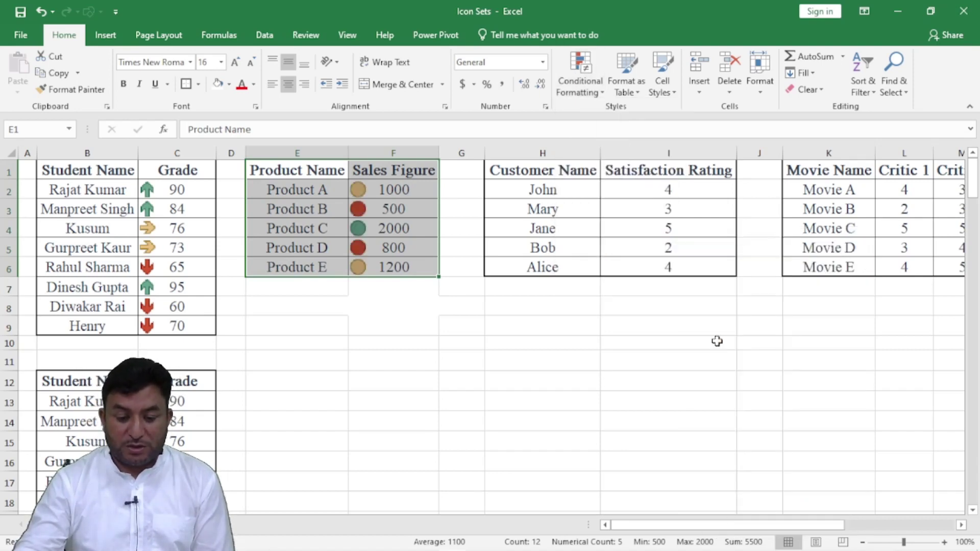
pyautogui.click(551, 207)
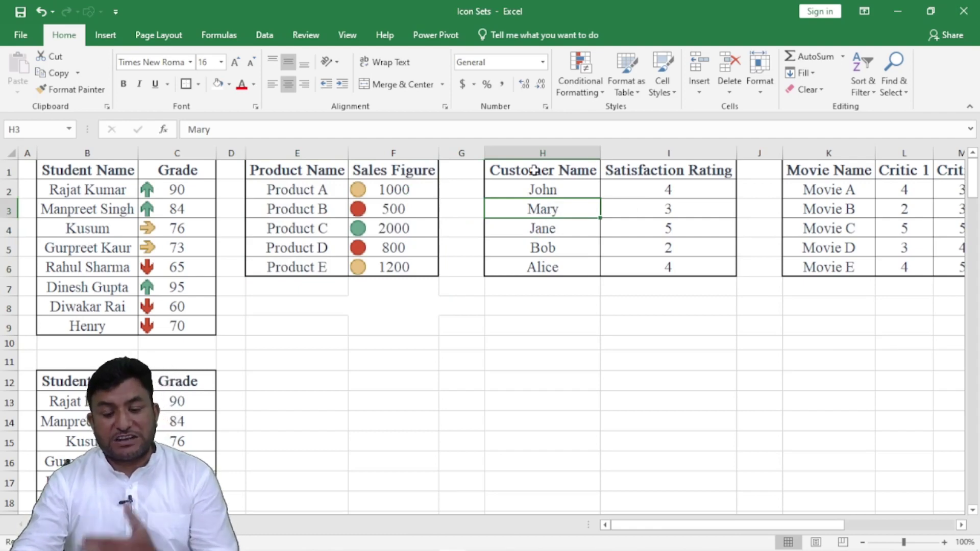
pyautogui.click(679, 206)
# - Apply the 3 Flags icon set to the customer satisfaction table H1:I6
pyautogui.moveTo(551, 170); pyautogui.dragTo(682, 269)
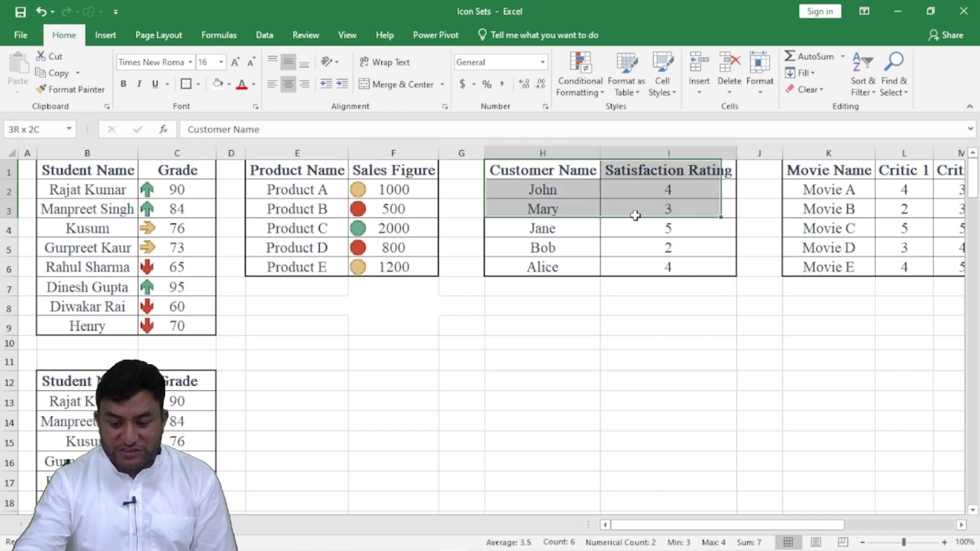
pyautogui.click(581, 82)
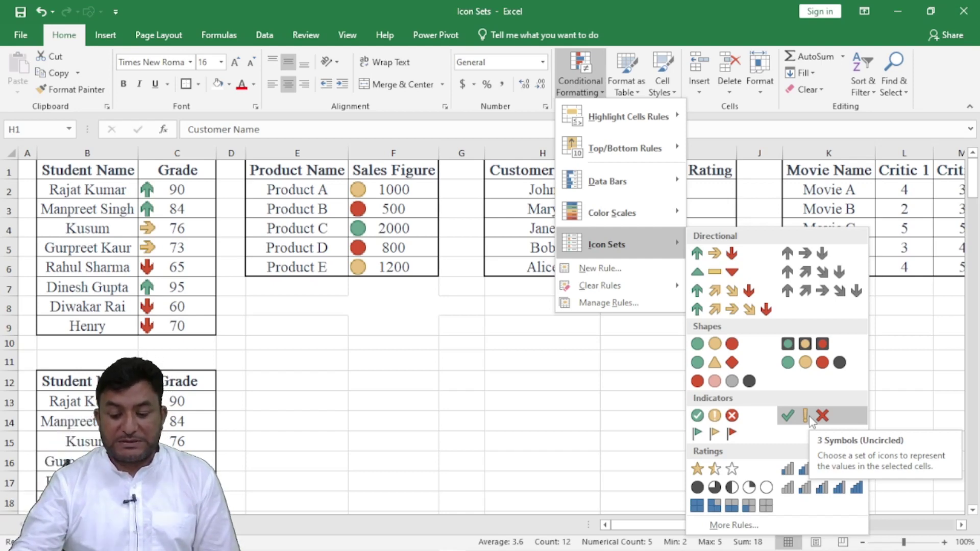
pyautogui.click(731, 434)
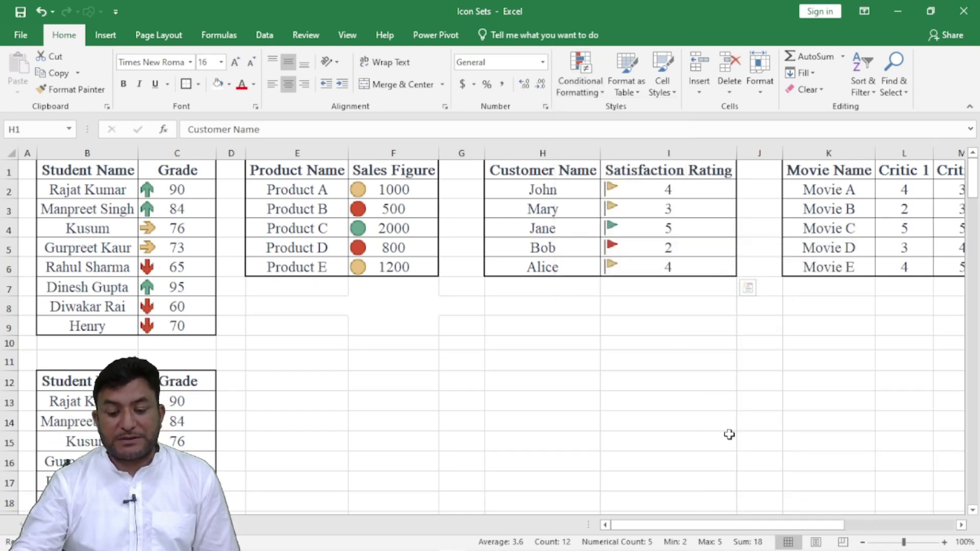
pyautogui.click(654, 400)
pyautogui.click(961, 525)
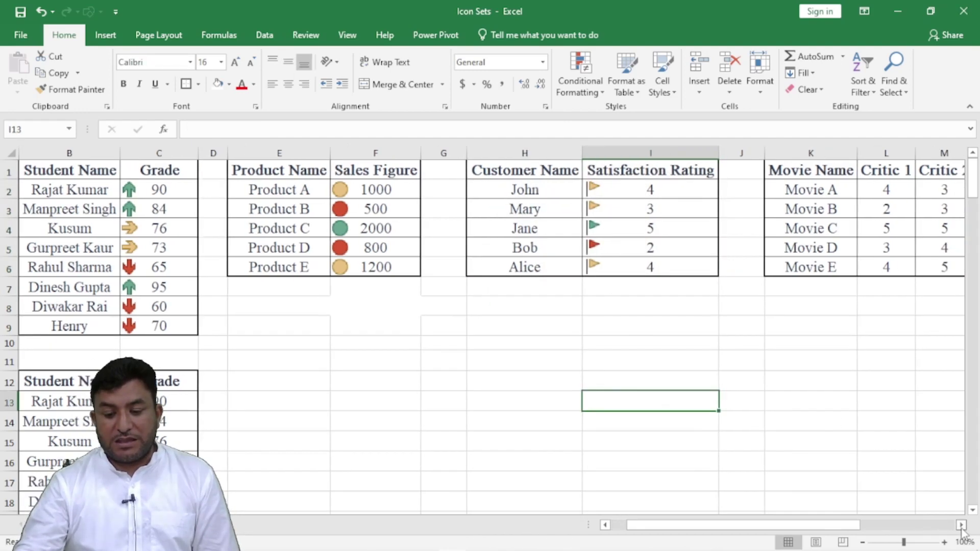
# - Apply the 3 Stars icon set to the movie table K1:O6, then return to the sheet's start
pyautogui.click(961, 525)
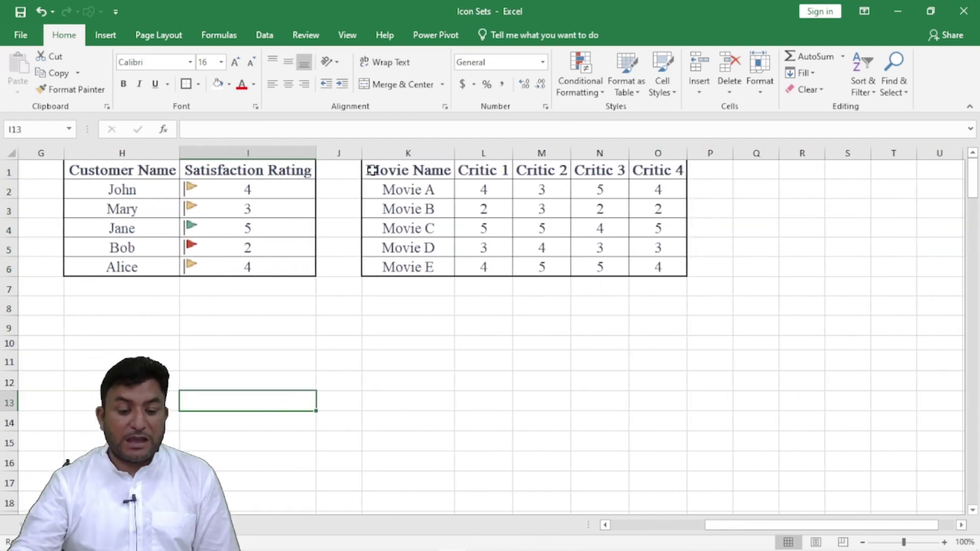
pyautogui.moveTo(372, 170); pyautogui.dragTo(651, 266)
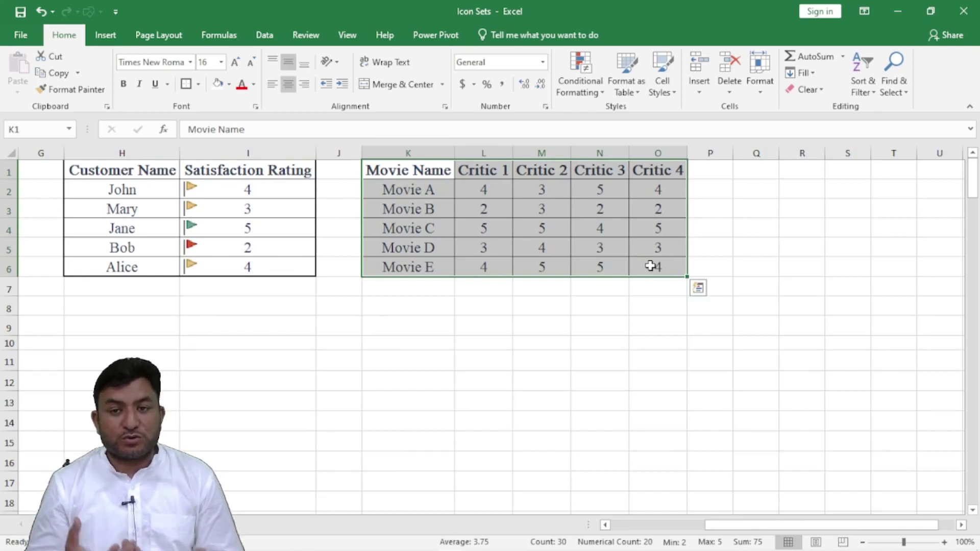
pyautogui.click(595, 76)
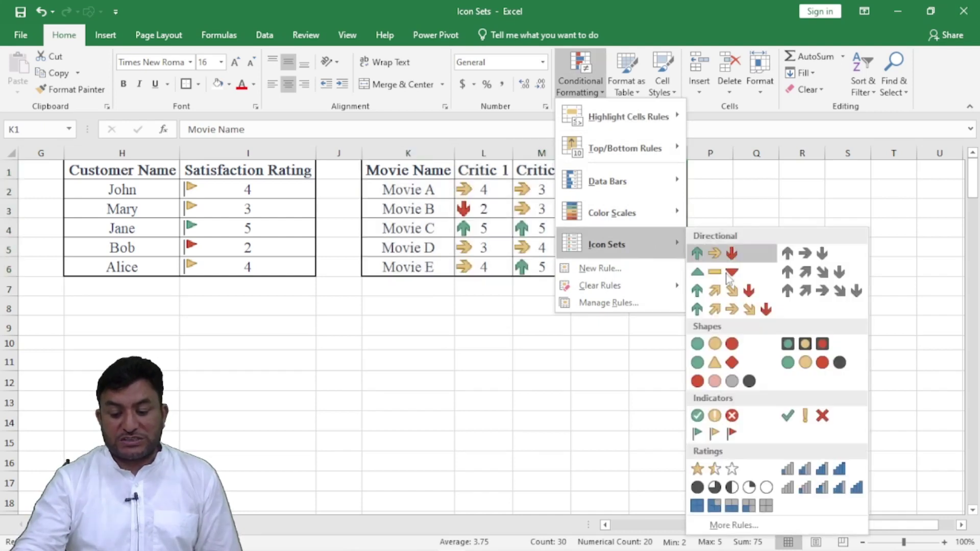
pyautogui.click(743, 470)
pyautogui.click(666, 446)
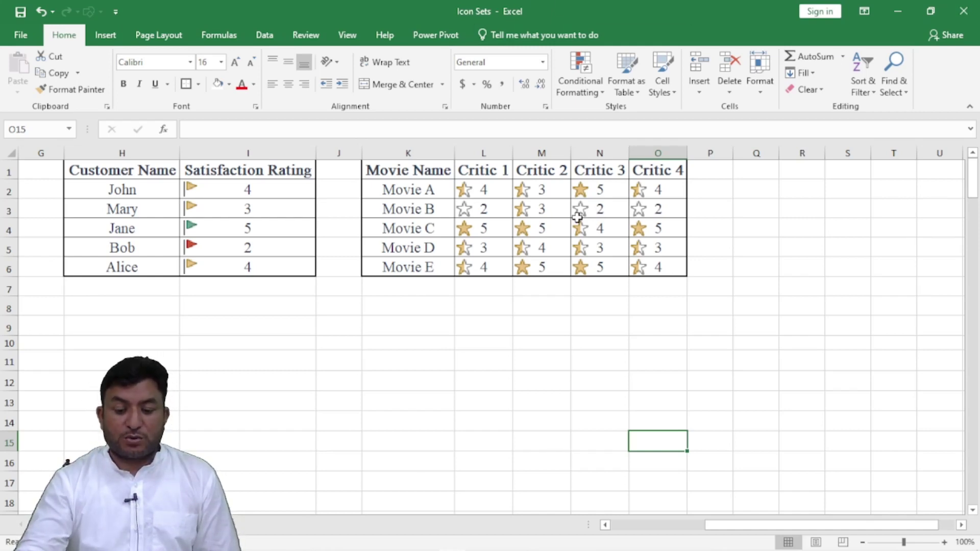
pyautogui.moveTo(385, 169)
pyautogui.mouseDown()
pyautogui.moveTo(576, 203)
pyautogui.moveTo(663, 267)
pyautogui.mouseUp()
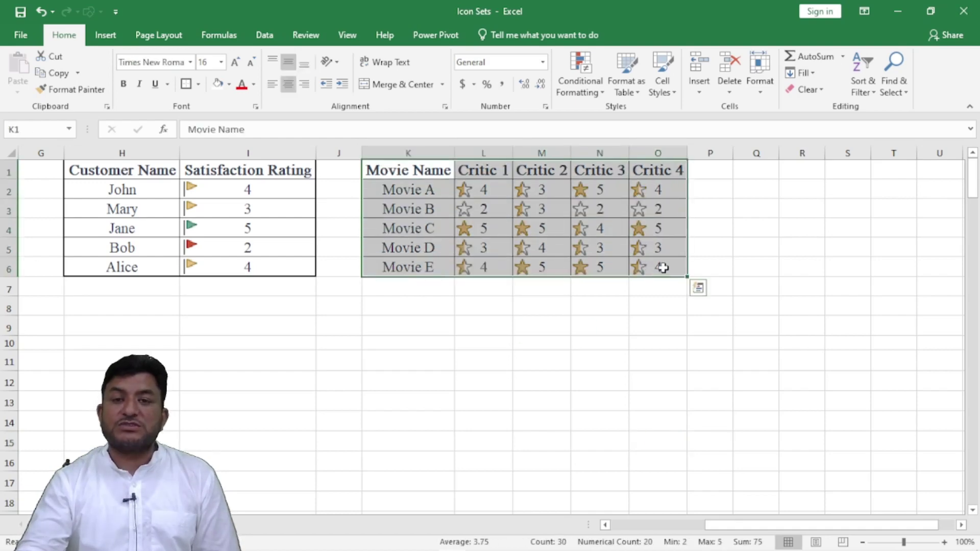
pyautogui.click(585, 81)
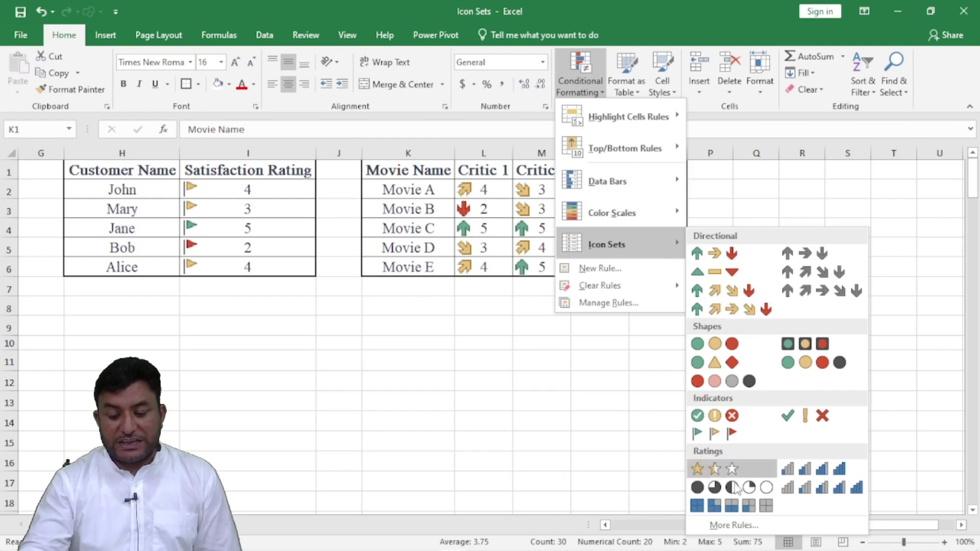
pyautogui.moveTo(607, 244)
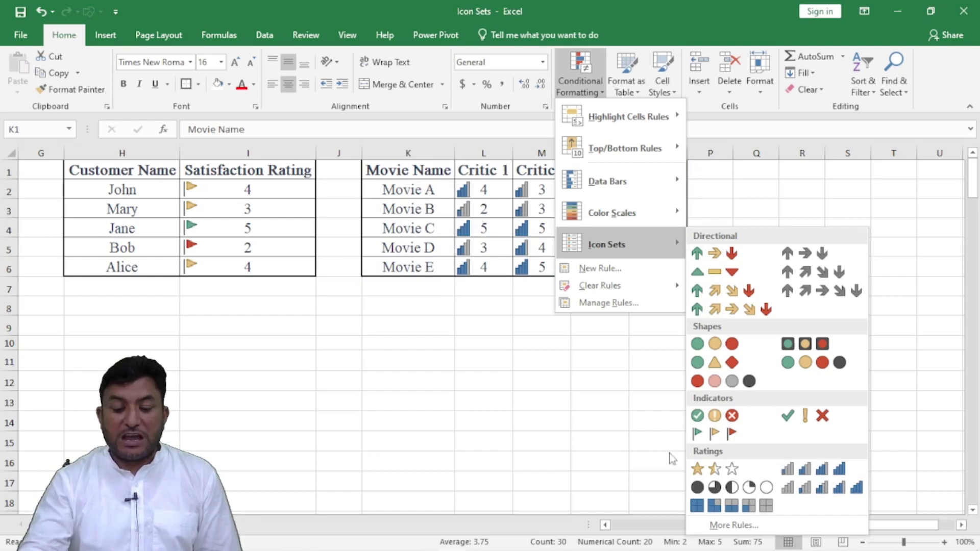
pyautogui.click(715, 469)
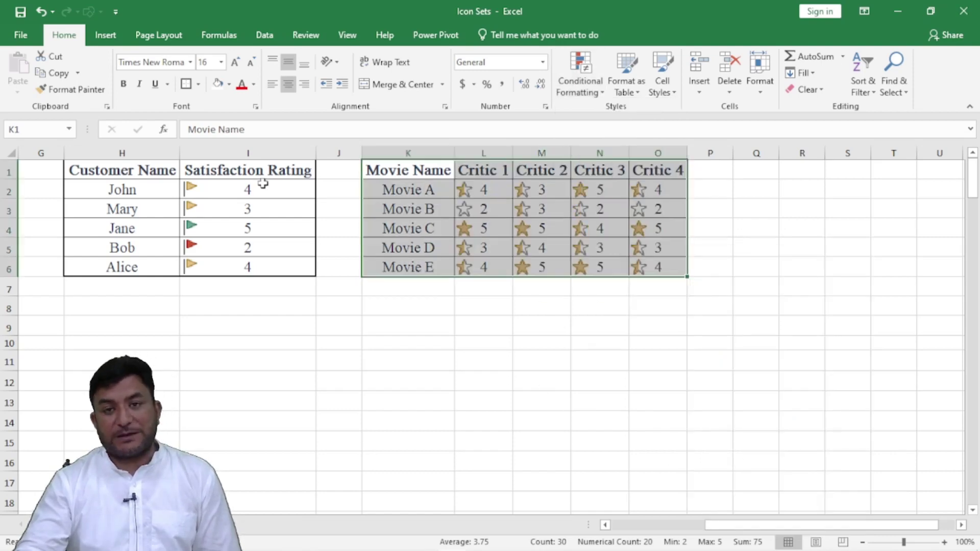
pyautogui.click(213, 187)
pyautogui.press('Left')
pyautogui.press('Home')
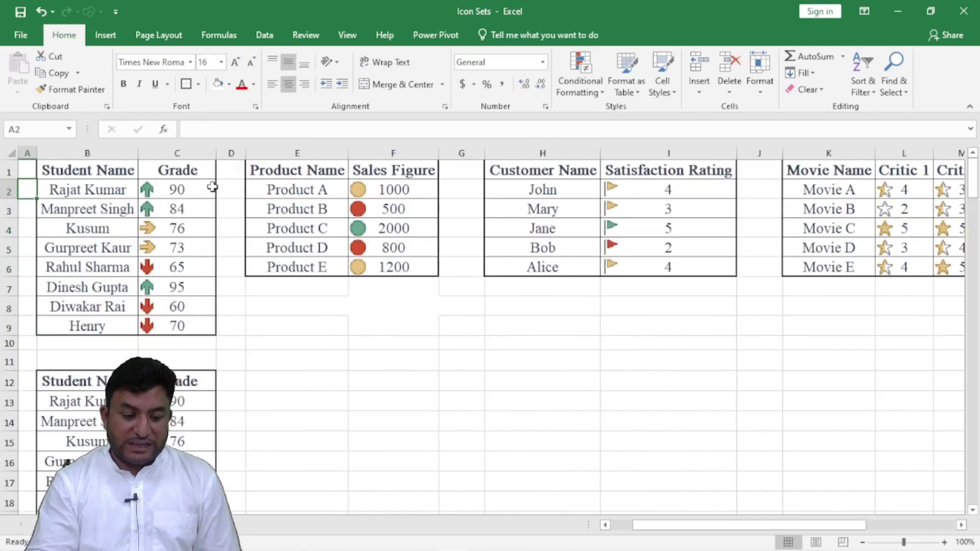
# - Select the student grades table B1:C9 and open the Conditional Formatting Rules Manager
pyautogui.press('Up')
pyautogui.press('Down')
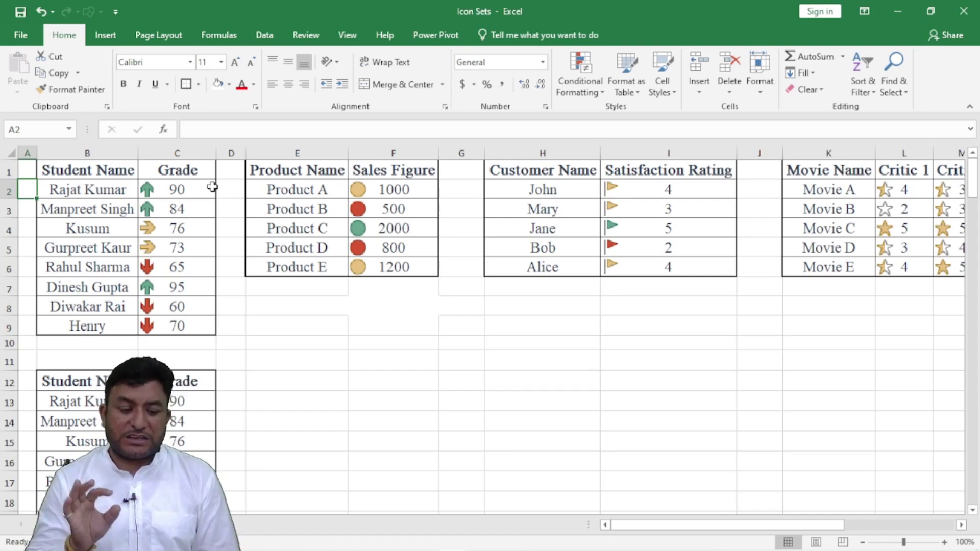
pyautogui.moveTo(132, 188); pyautogui.dragTo(163, 307)
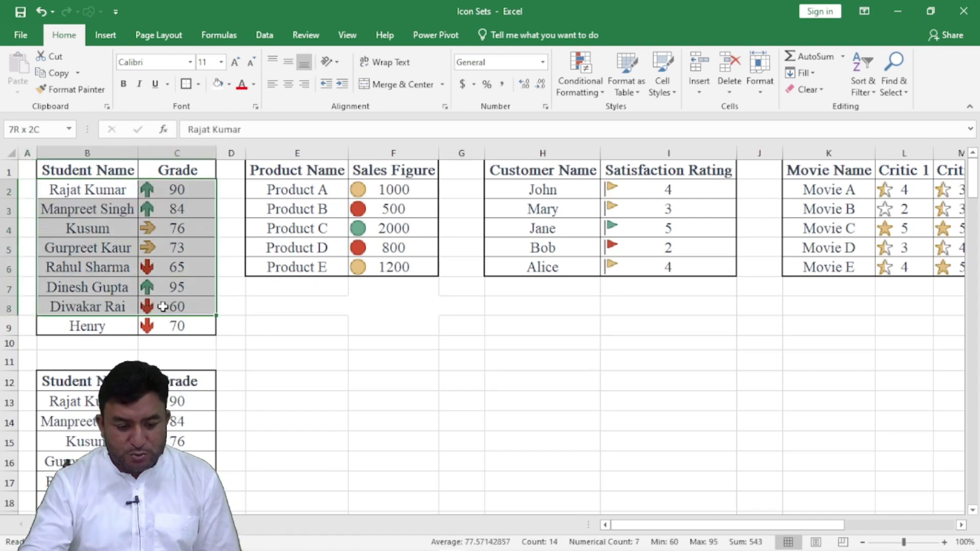
pyautogui.moveTo(312, 210); pyautogui.dragTo(393, 270)
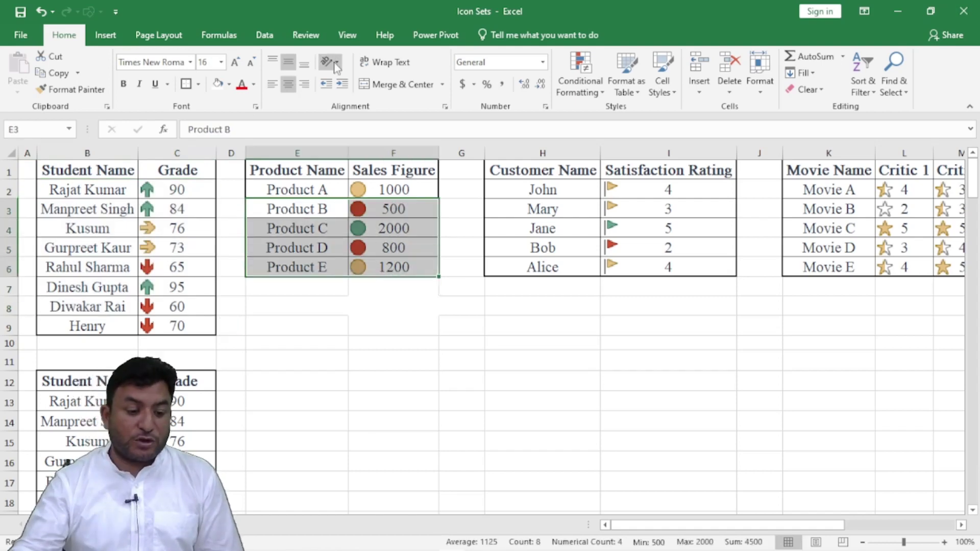
pyautogui.click(98, 172)
pyautogui.moveTo(98, 173); pyautogui.dragTo(199, 305)
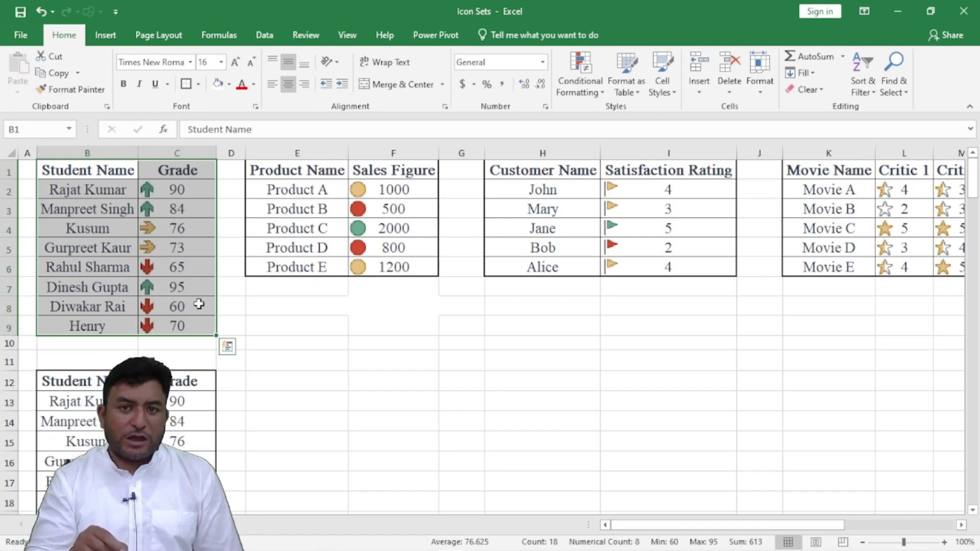
pyautogui.click(585, 77)
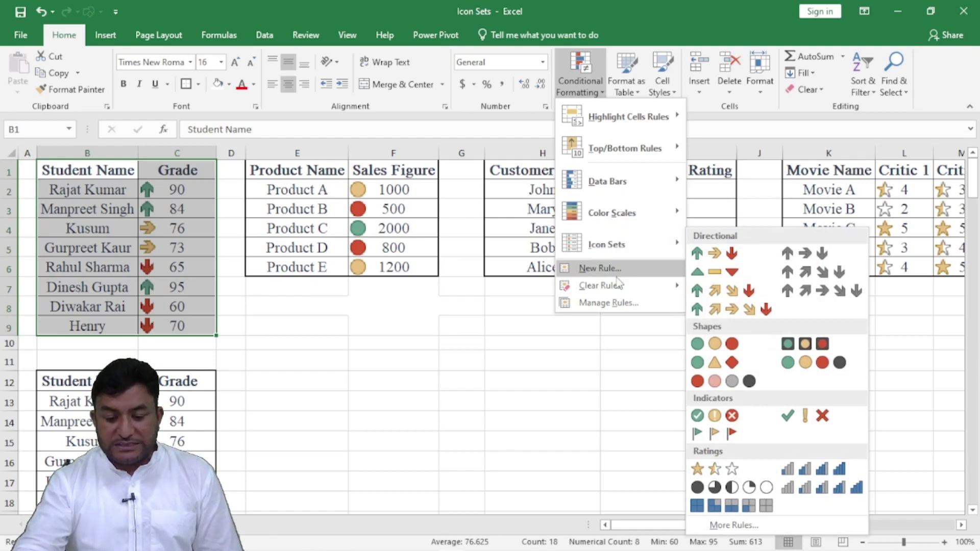
pyautogui.click(616, 303)
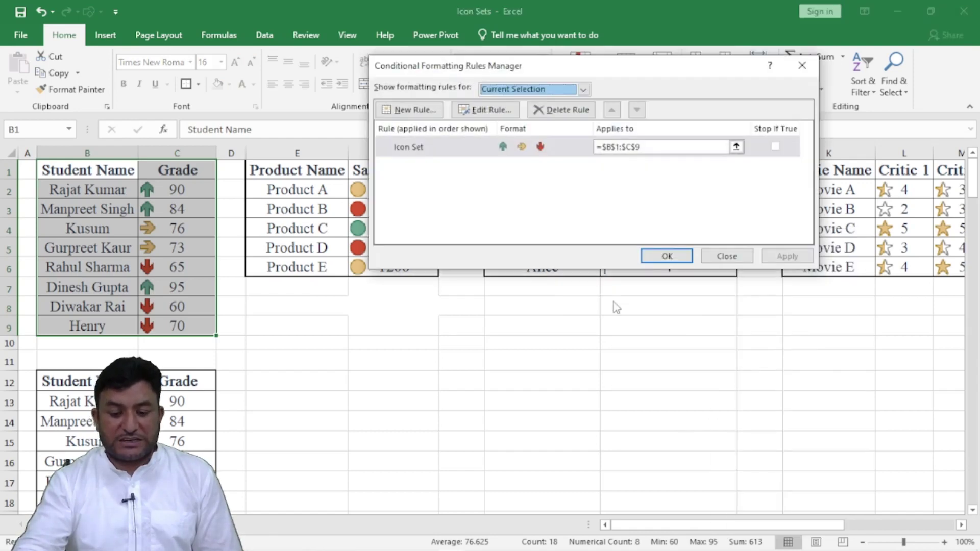
# - Edit the arrow icon rule so green starts at >= 70 percent and yellow at >= 36 percent
pyautogui.click(493, 113)
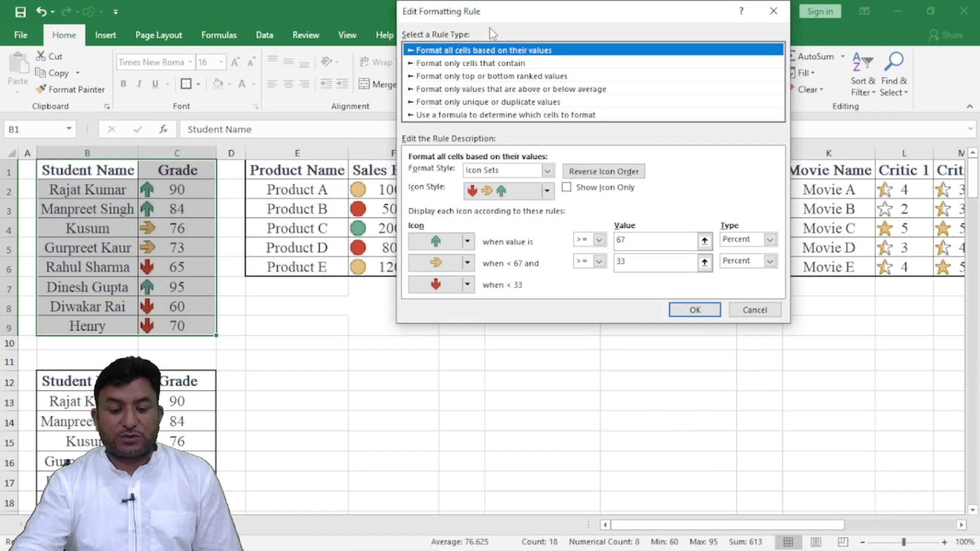
pyautogui.moveTo(481, 16); pyautogui.dragTo(420, 16)
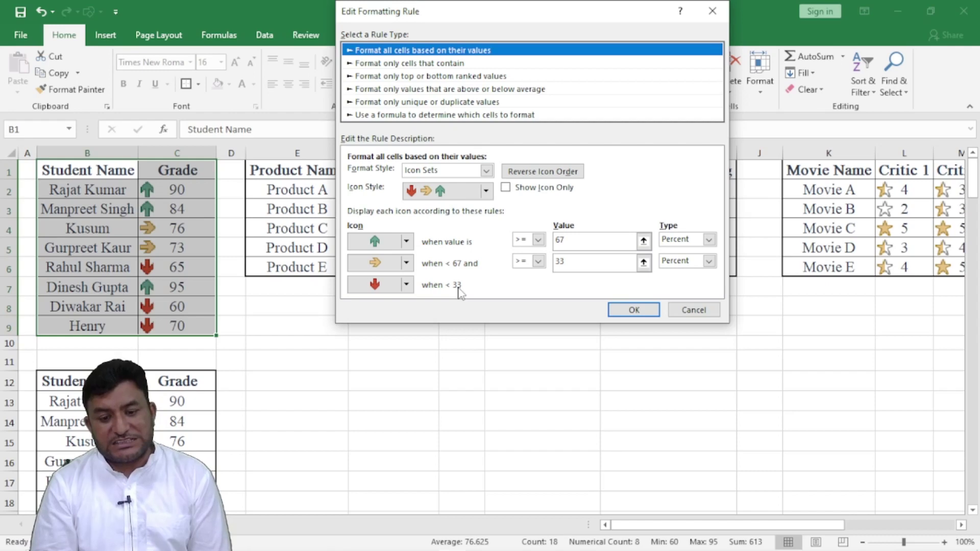
pyautogui.click(589, 244)
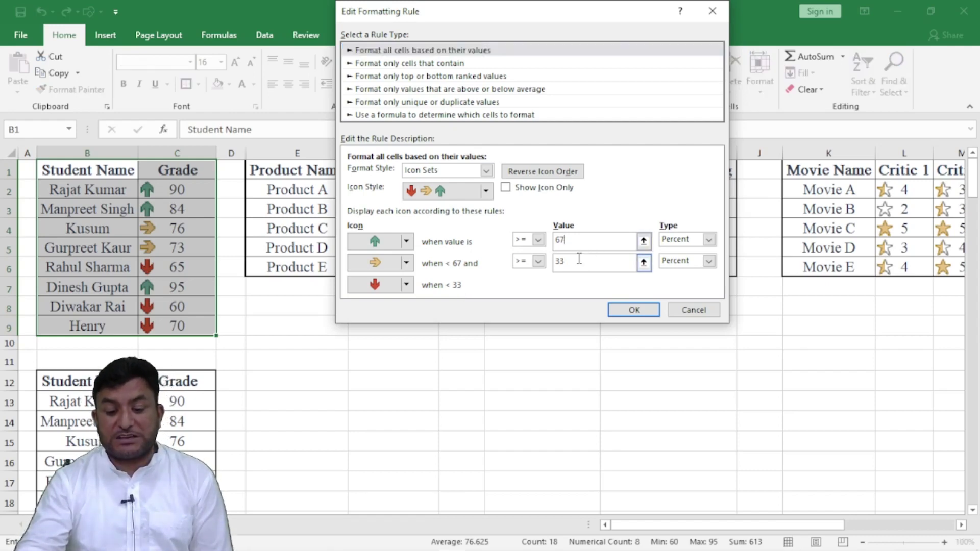
pyautogui.press('BackSpace')
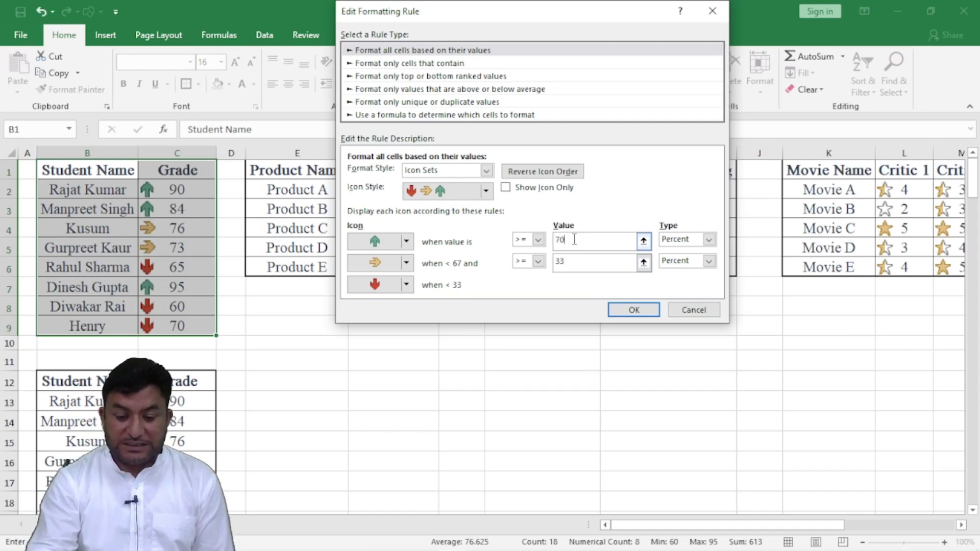
pyautogui.press('BackSpace')
pyautogui.write('6')
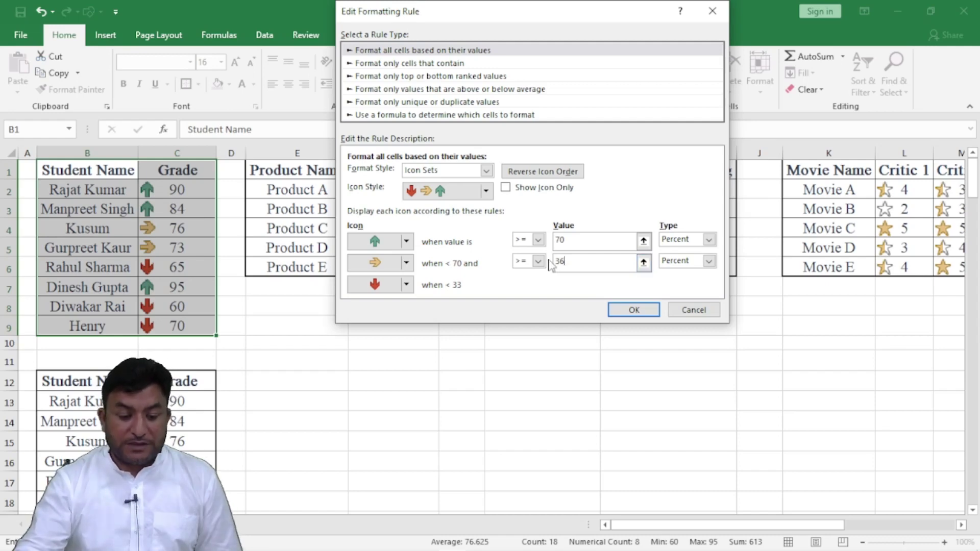
pyautogui.click(633, 310)
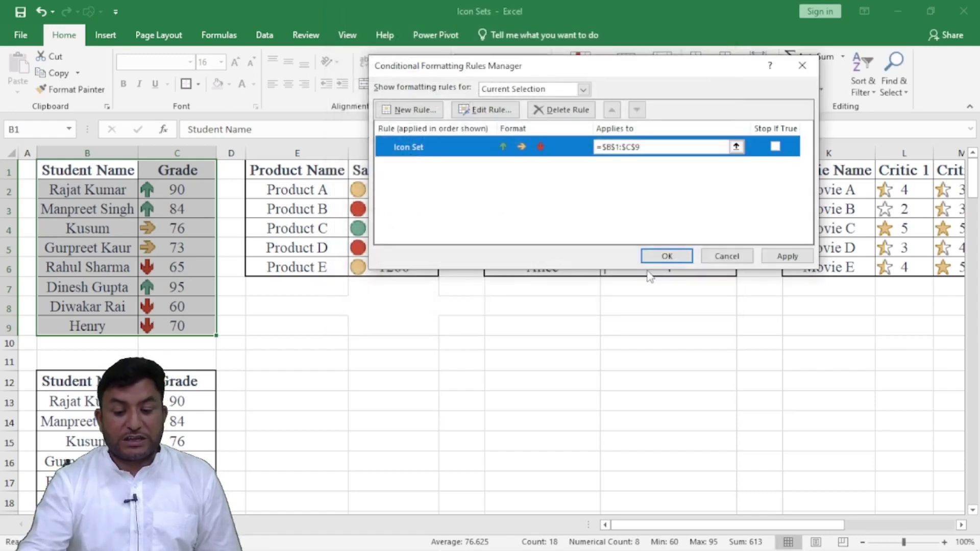
# - Apply the 70/36 percent thresholds, check C3's arrow, then undo the threshold change
pyautogui.click(666, 256)
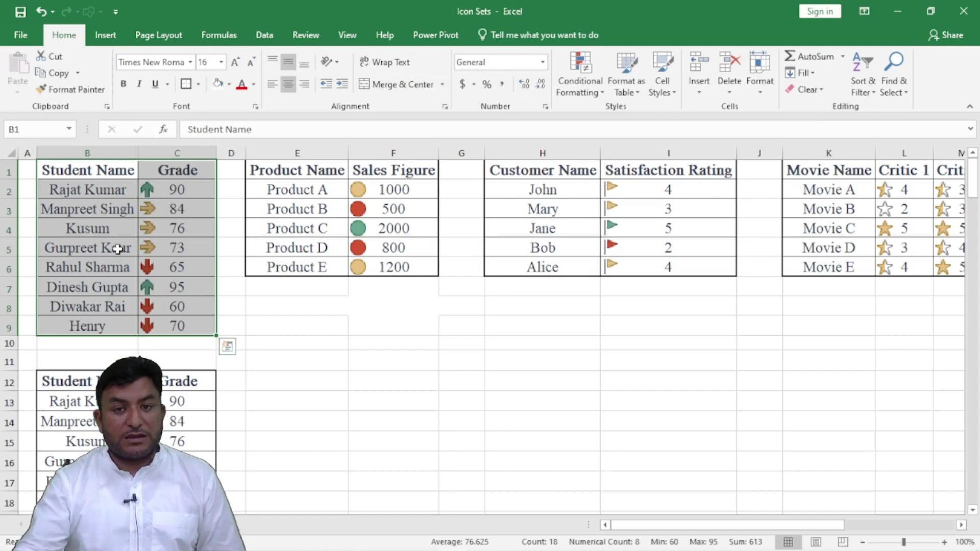
pyautogui.click(178, 209)
pyautogui.hotkey('ctrl', 'z')
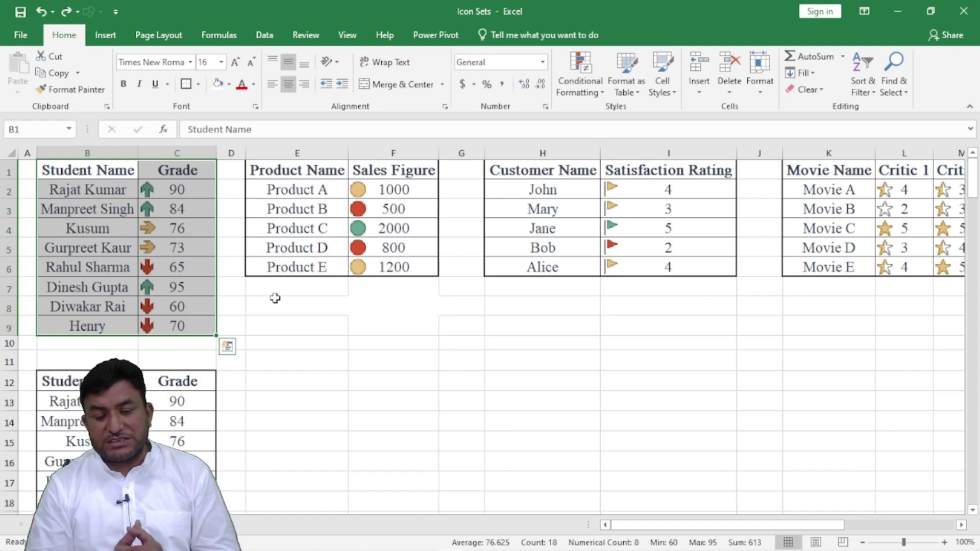
pyautogui.click(545, 106)
pyautogui.click(752, 320)
pyautogui.click(322, 339)
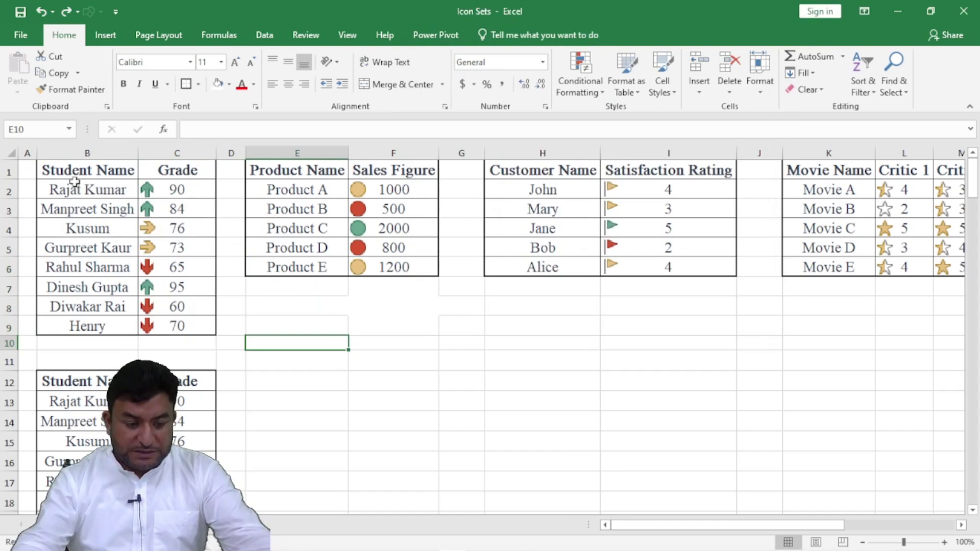
pyautogui.moveTo(75, 173); pyautogui.dragTo(179, 327)
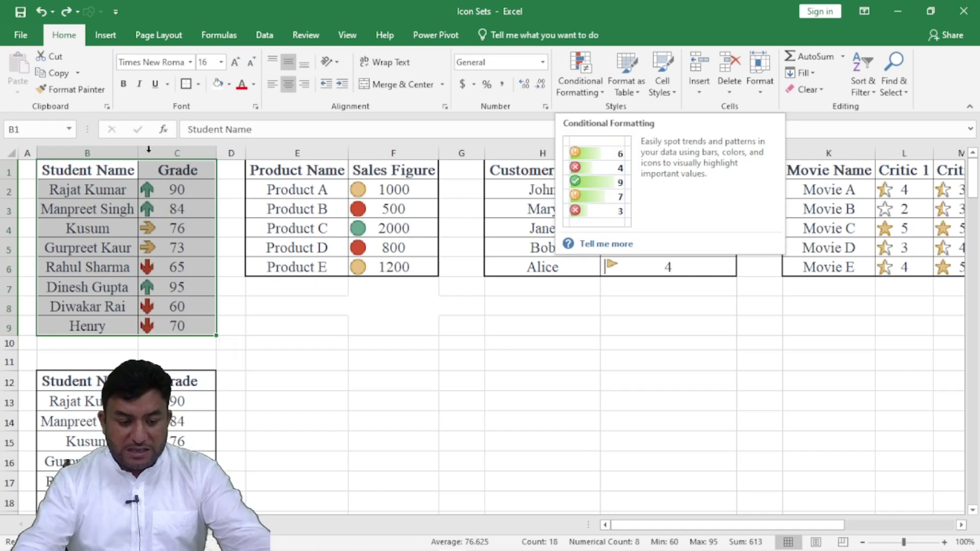
pyautogui.click(596, 86)
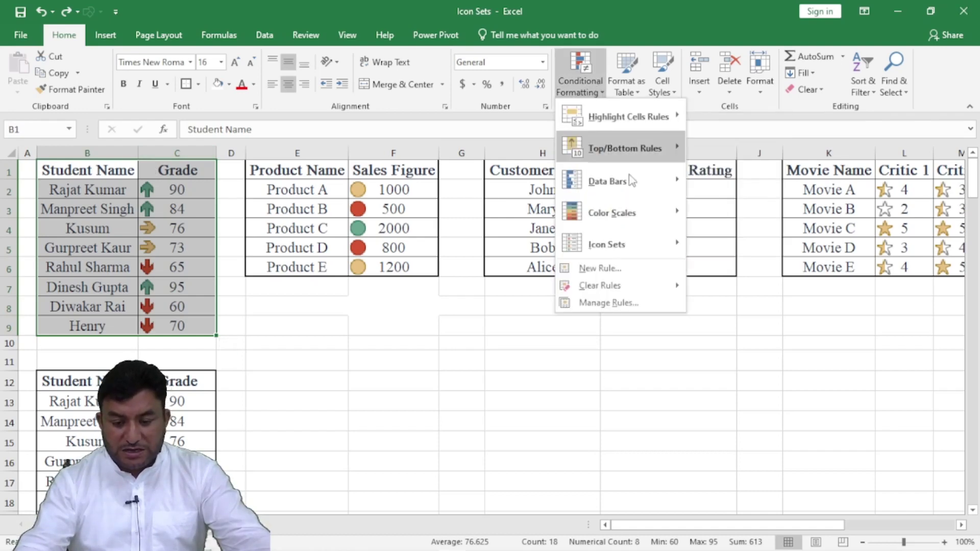
pyautogui.moveTo(606, 244)
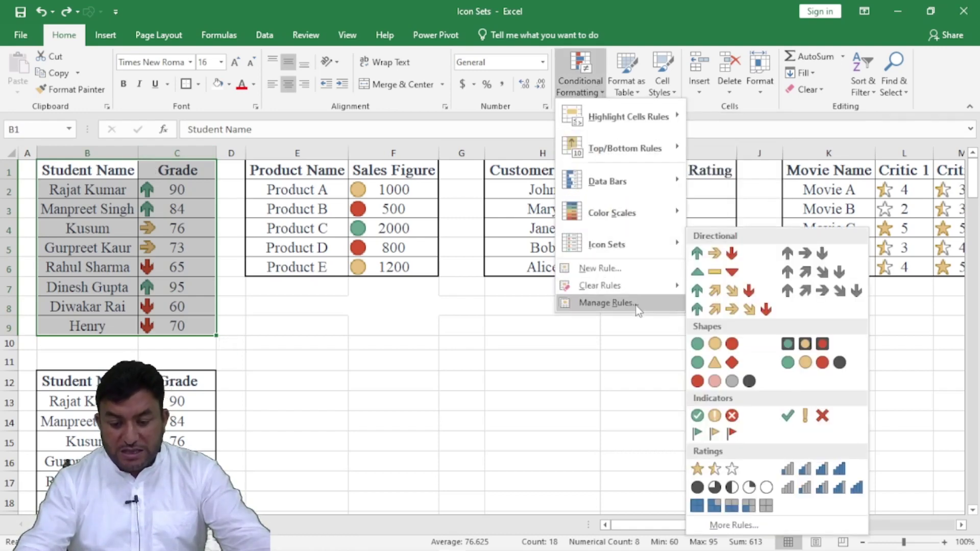
pyautogui.click(635, 305)
pyautogui.click(460, 139)
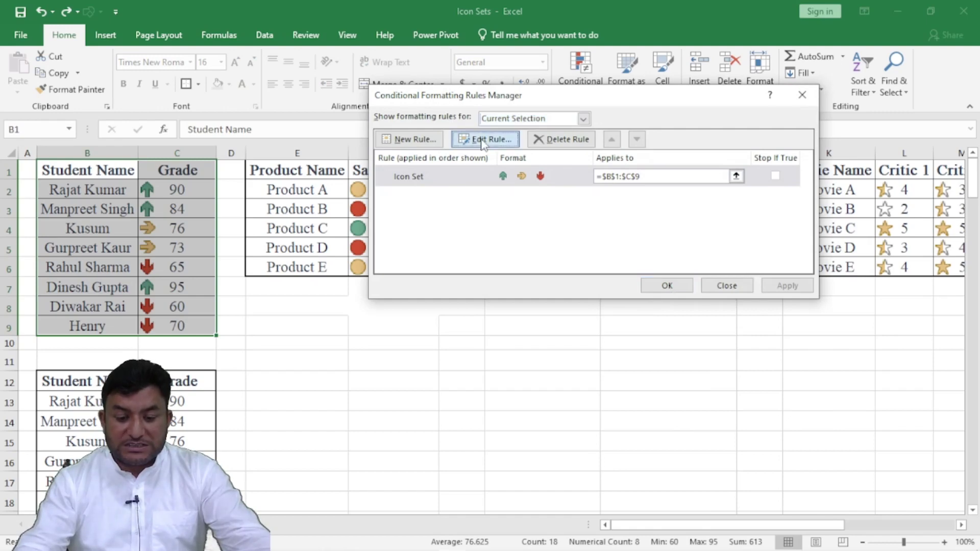
pyautogui.click(695, 339)
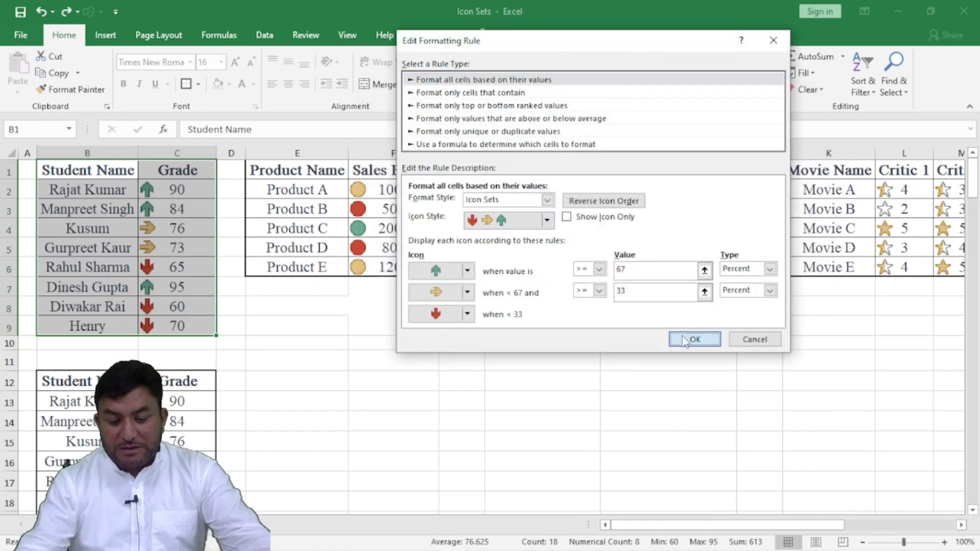
pyautogui.click(726, 286)
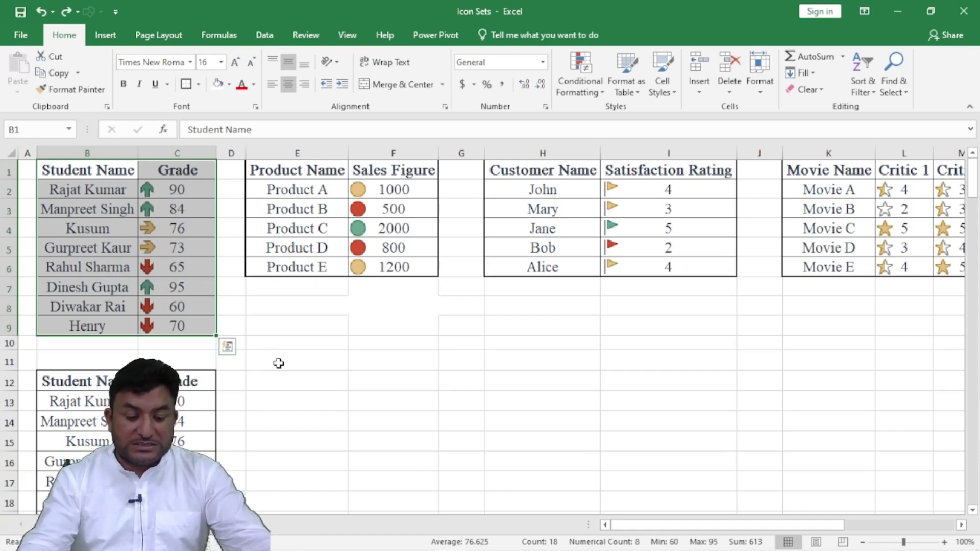
# - Start a MIN formula in E11, then abandon it
pyautogui.click(320, 356)
pyautogui.write('=')
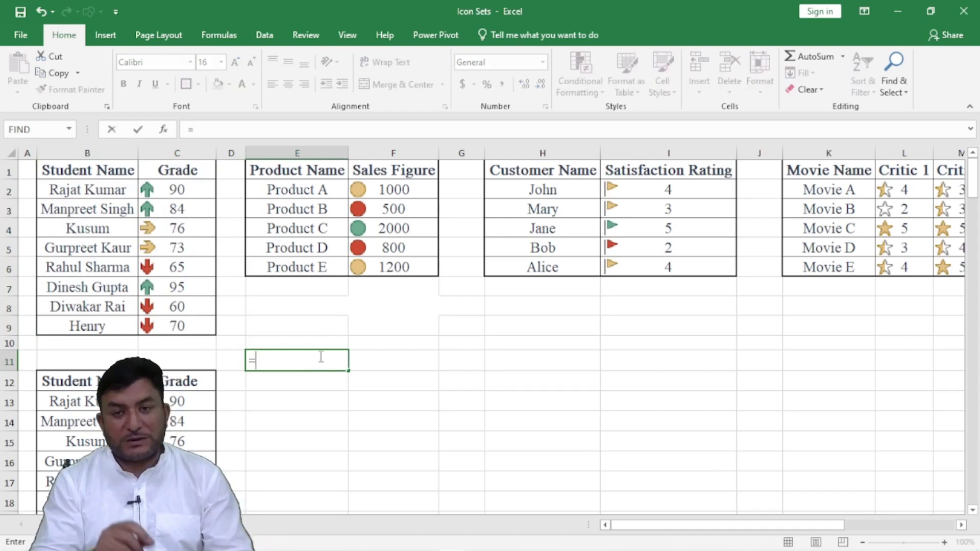
pyautogui.write('mi')
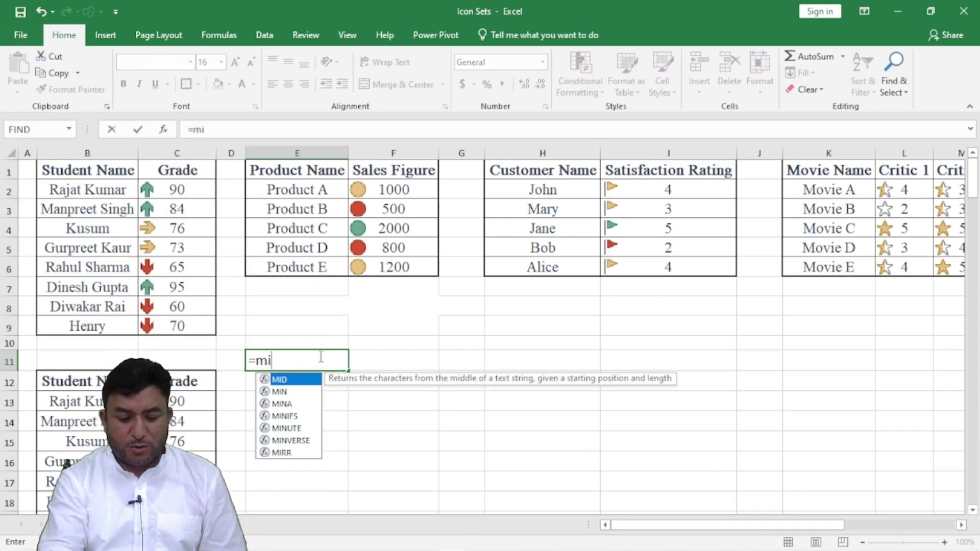
pyautogui.write('n')
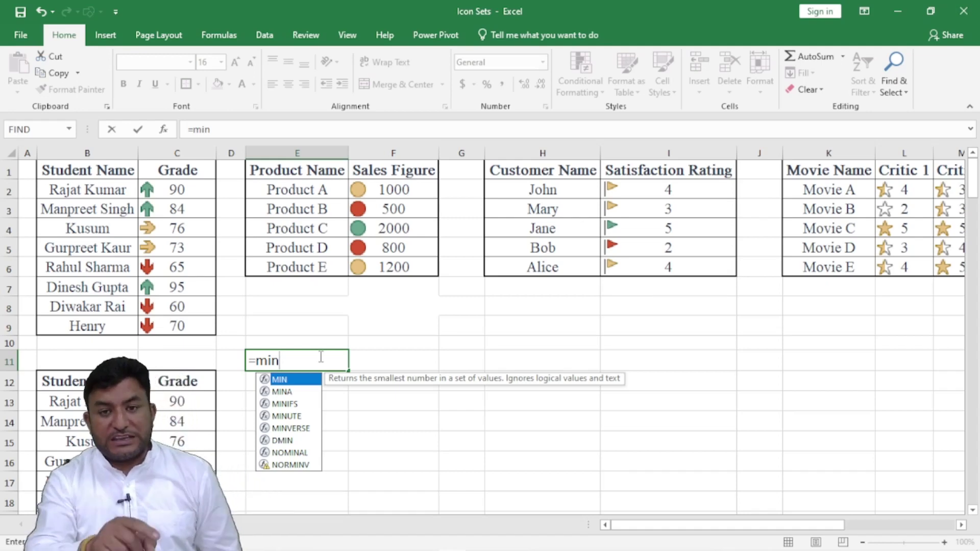
pyautogui.press('Tab')
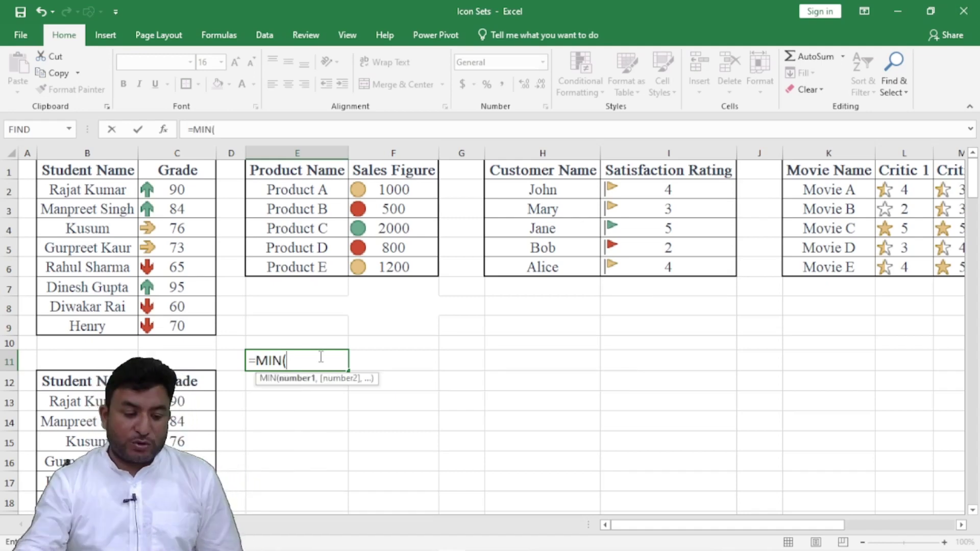
pyautogui.press('BackSpace')
pyautogui.press('BackSpace')
pyautogui.press('BackSpace')
pyautogui.press('BackSpace')
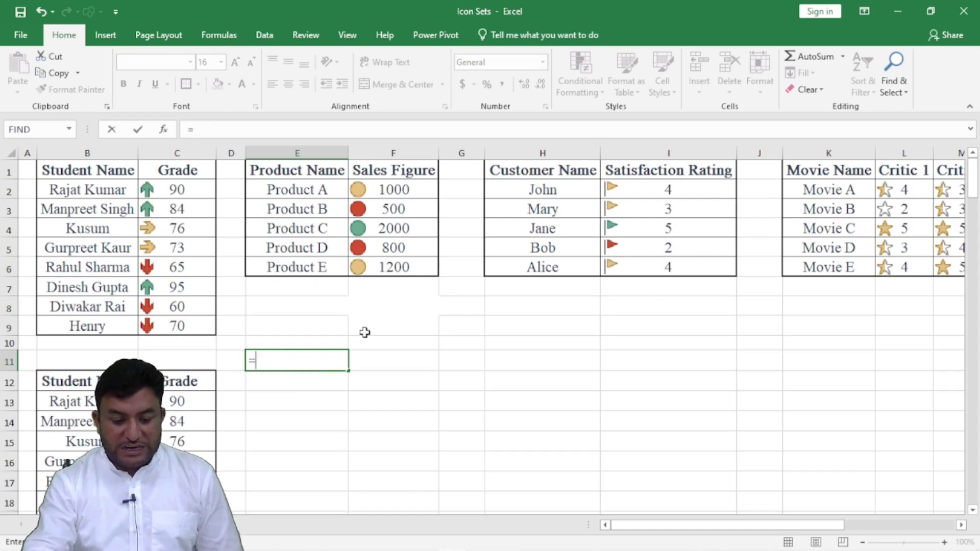
pyautogui.click(500, 413)
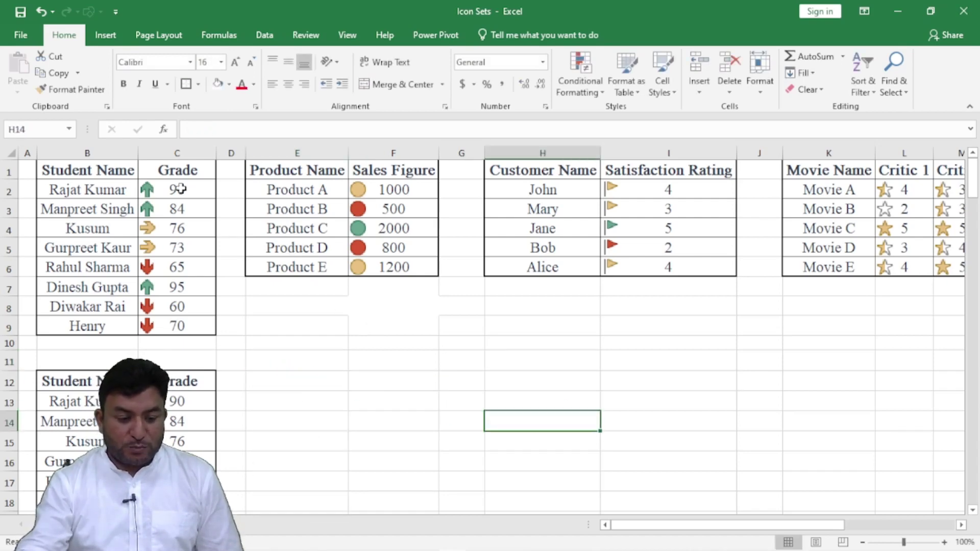
# - Clear the arrow icon rules from the grades in C2:C9
pyautogui.moveTo(181, 189); pyautogui.dragTo(178, 327)
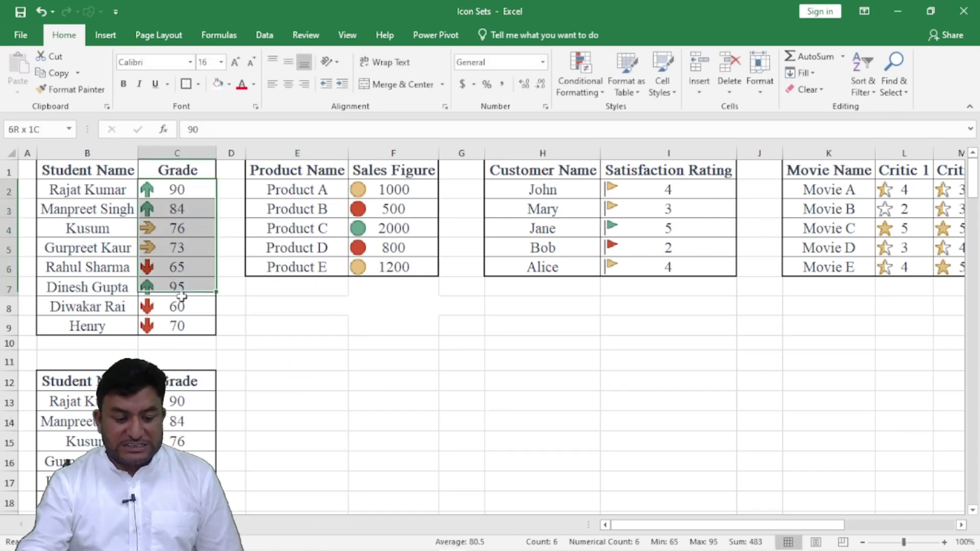
pyautogui.click(597, 94)
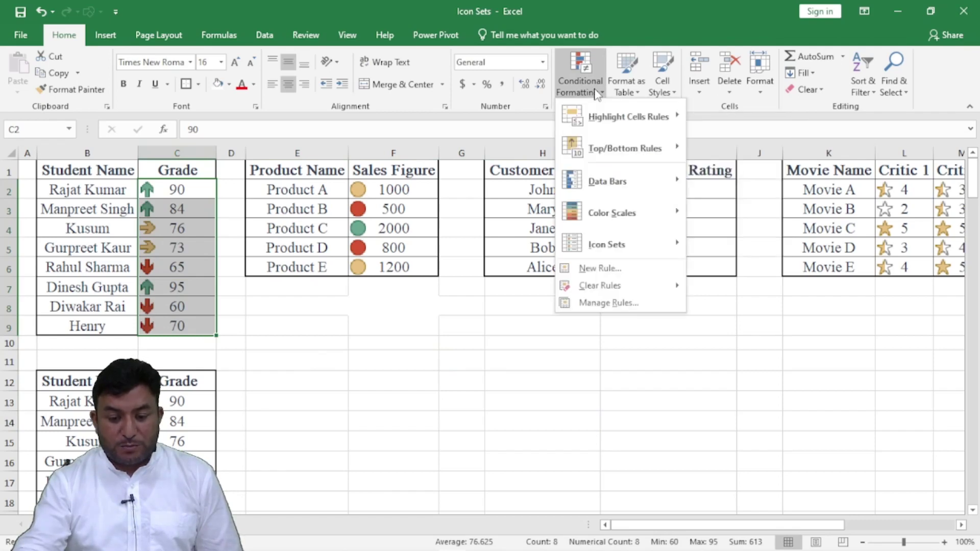
pyautogui.moveTo(599, 285)
pyautogui.click(766, 287)
pyautogui.click(393, 401)
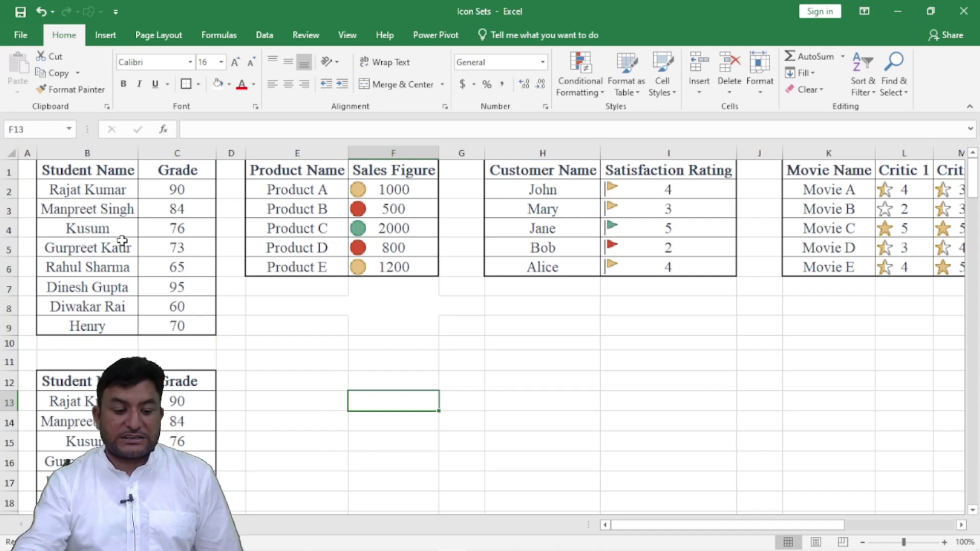
pyautogui.moveTo(48, 171); pyautogui.dragTo(194, 327)
pyautogui.click(311, 380)
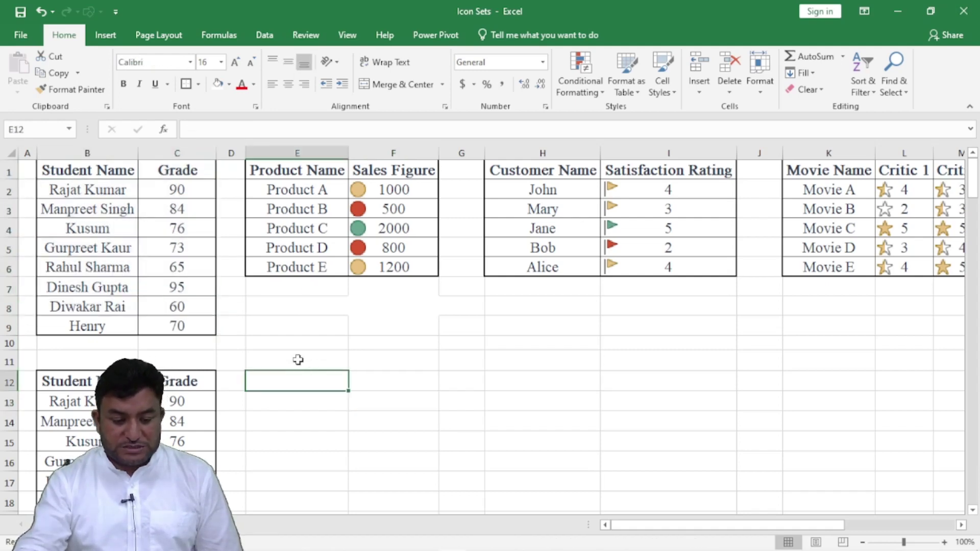
# - Begin the E11 formula with =MIN(C2:C9)+0.67*
pyautogui.click(290, 362)
pyautogui.write('=')
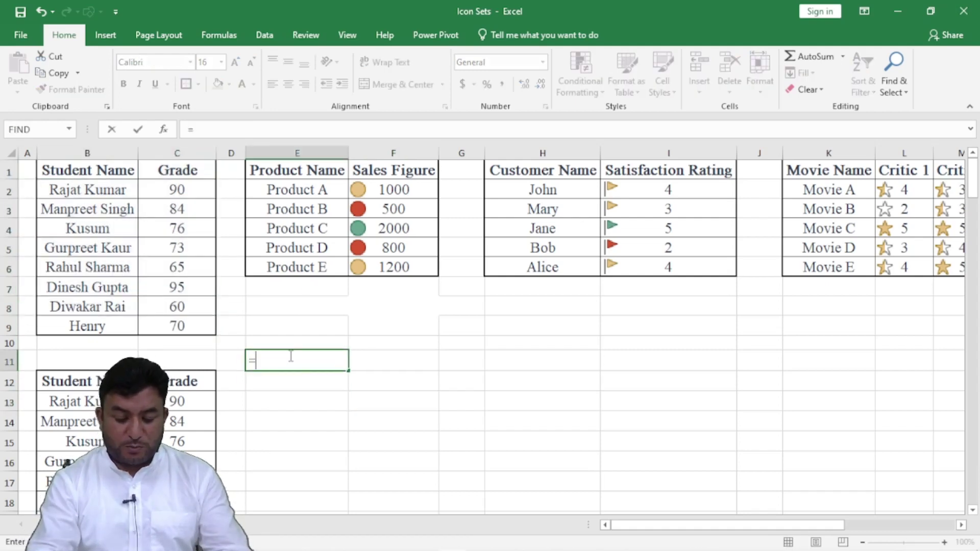
pyautogui.write('min')
pyautogui.press('Tab')
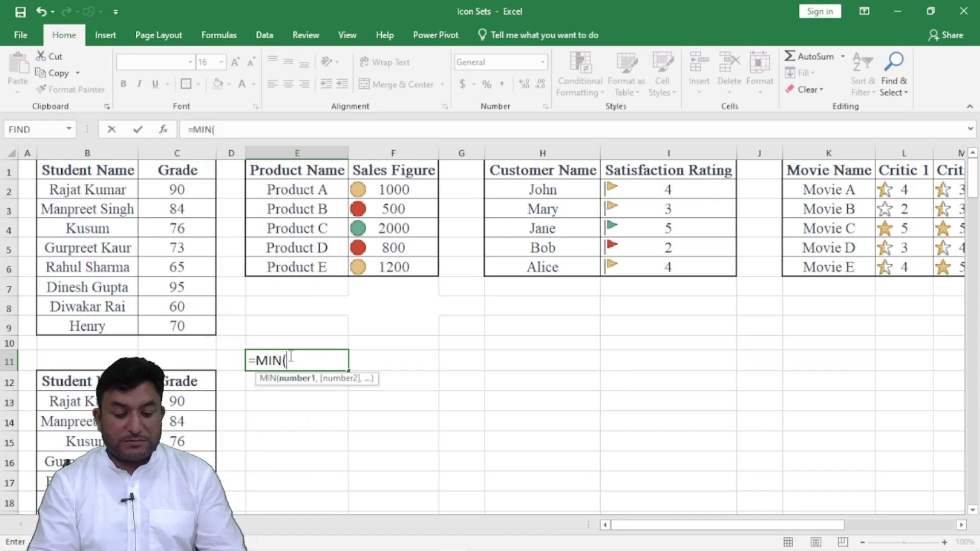
pyautogui.moveTo(194, 189); pyautogui.dragTo(197, 324)
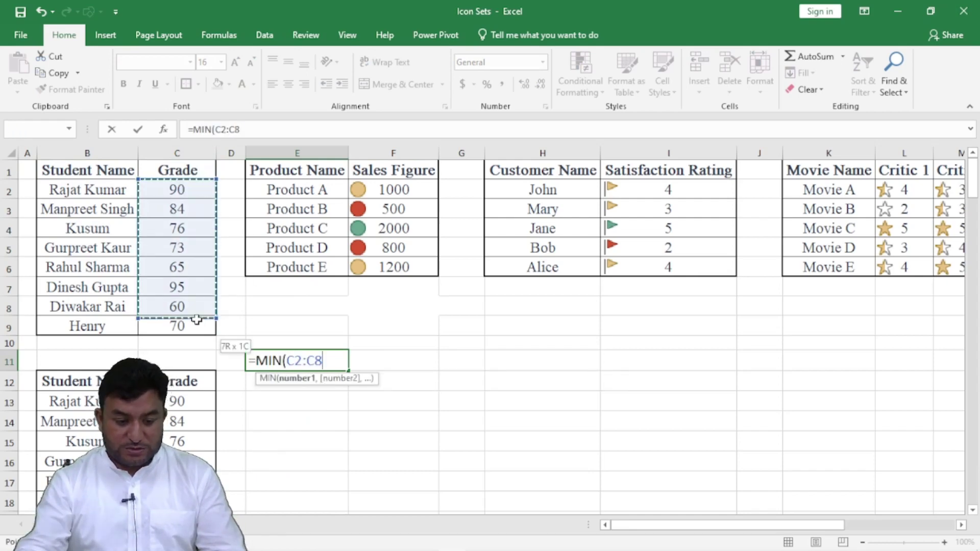
pyautogui.write(')+')
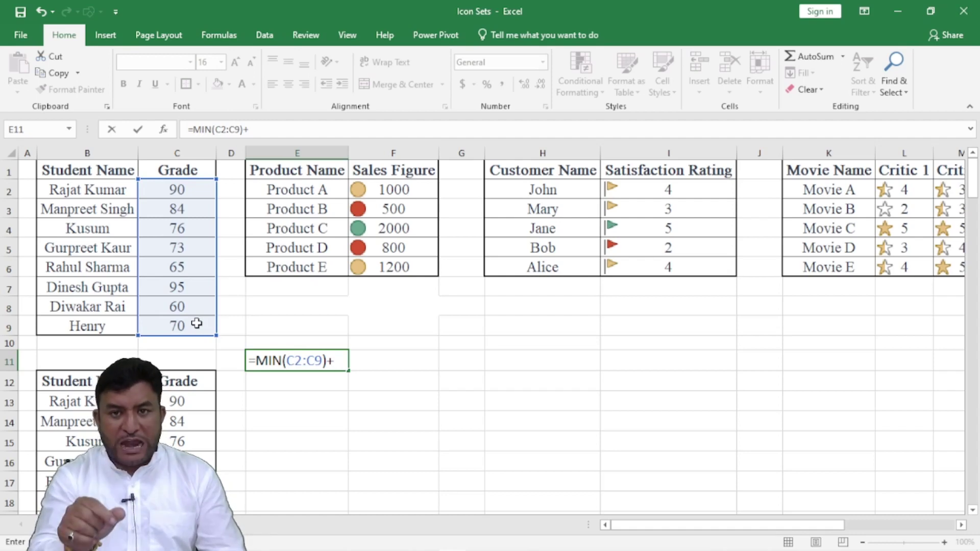
pyautogui.write('0.67*')
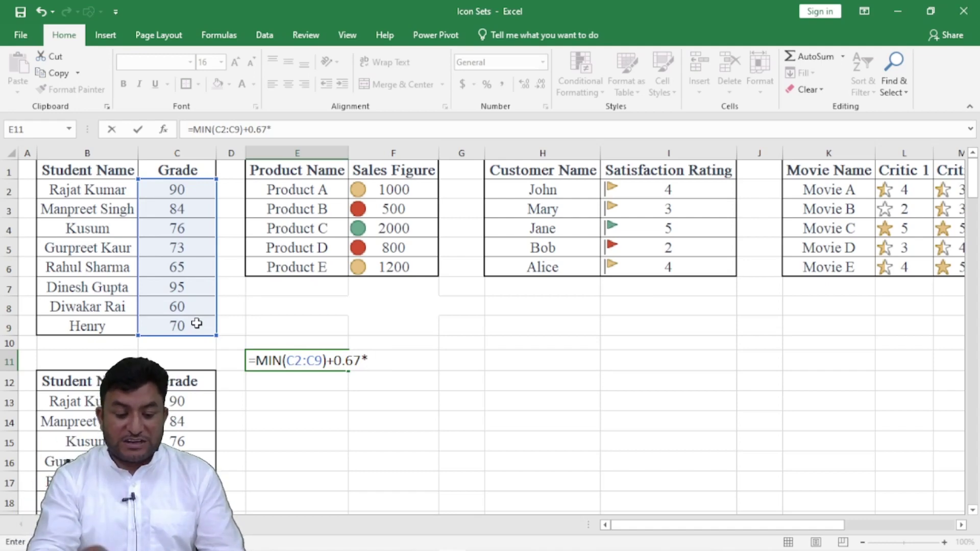
# - Complete it with (MAX(C2:C9)-MIN(C2:C9)) and enter it, giving 83.45
pyautogui.write('(')
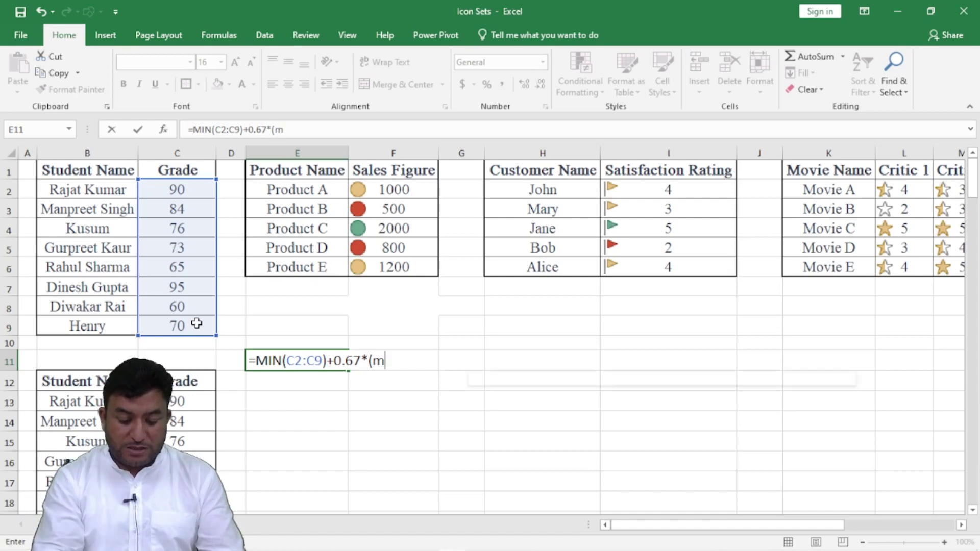
pyautogui.write('max')
pyautogui.press('Tab')
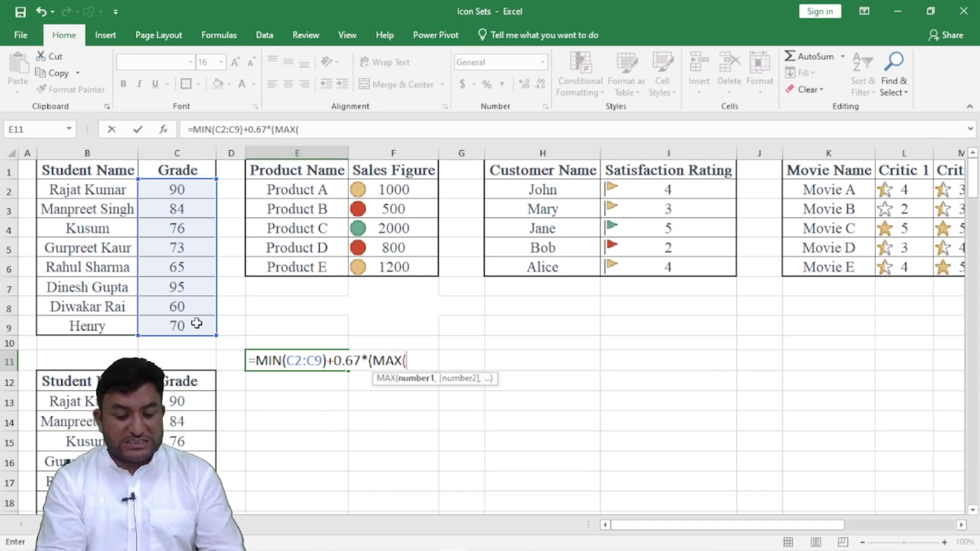
pyautogui.moveTo(197, 186); pyautogui.dragTo(205, 327)
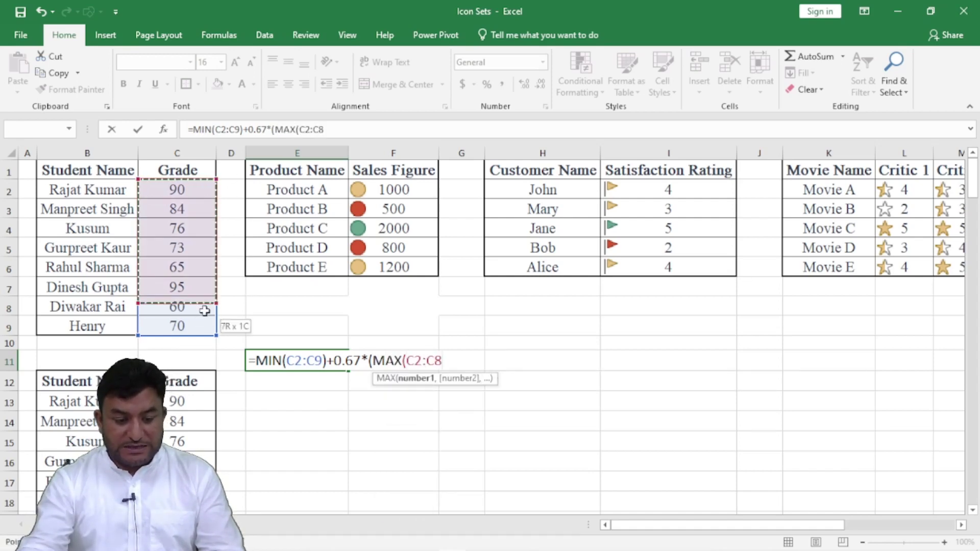
pyautogui.write(')-')
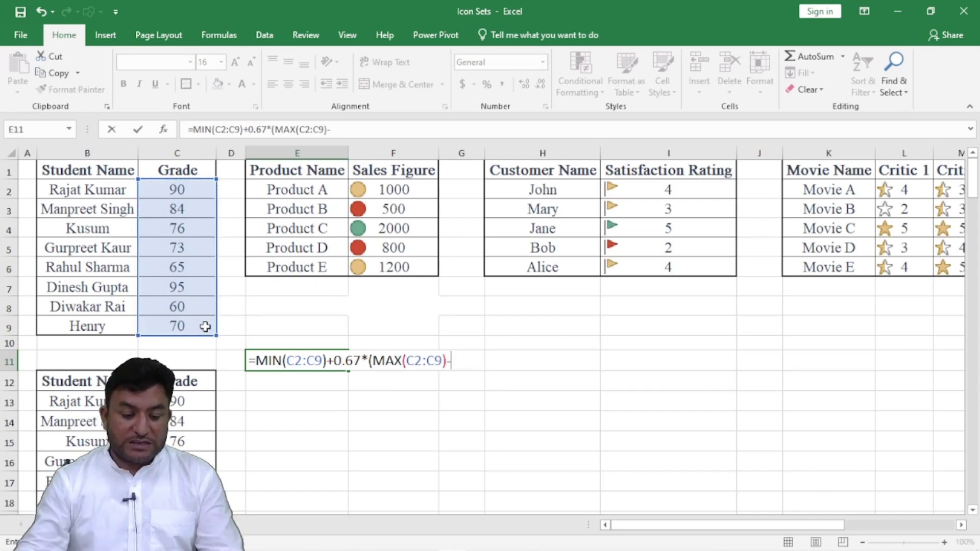
pyautogui.write('min')
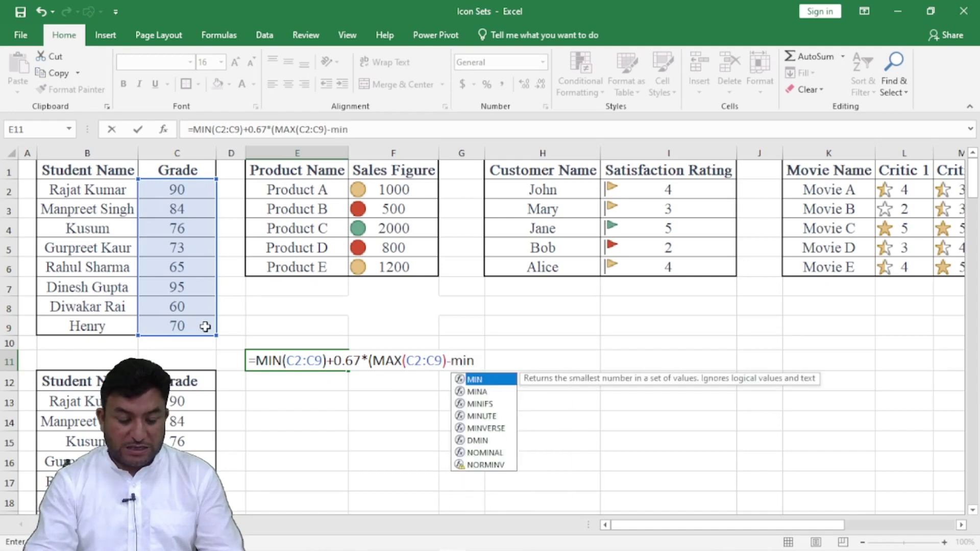
pyautogui.press('Tab')
pyautogui.moveTo(181, 189); pyautogui.dragTo(194, 326)
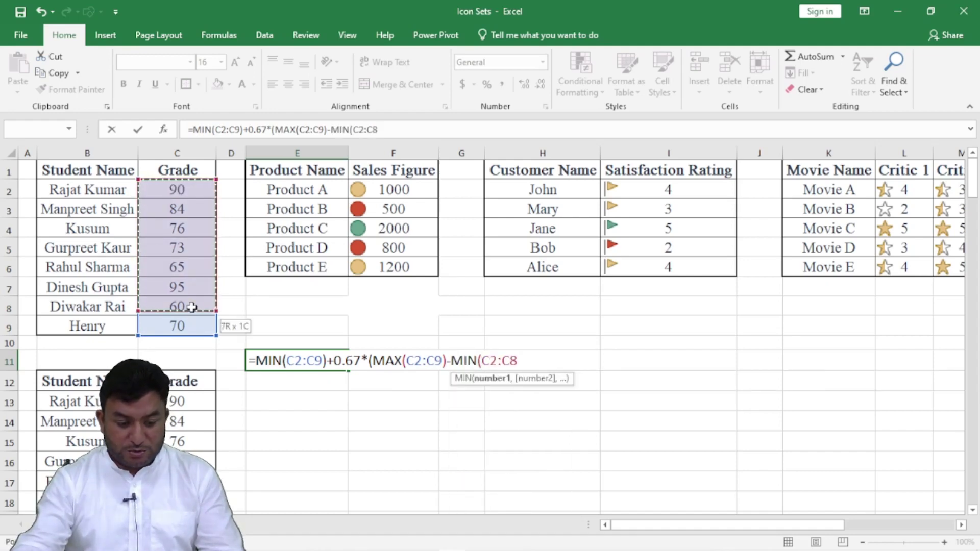
pyautogui.write(')')
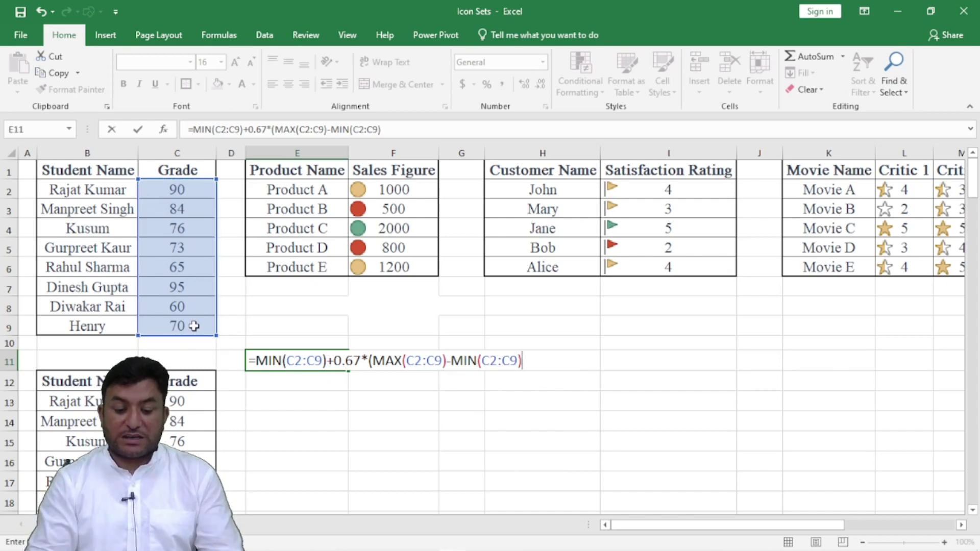
pyautogui.write(')')
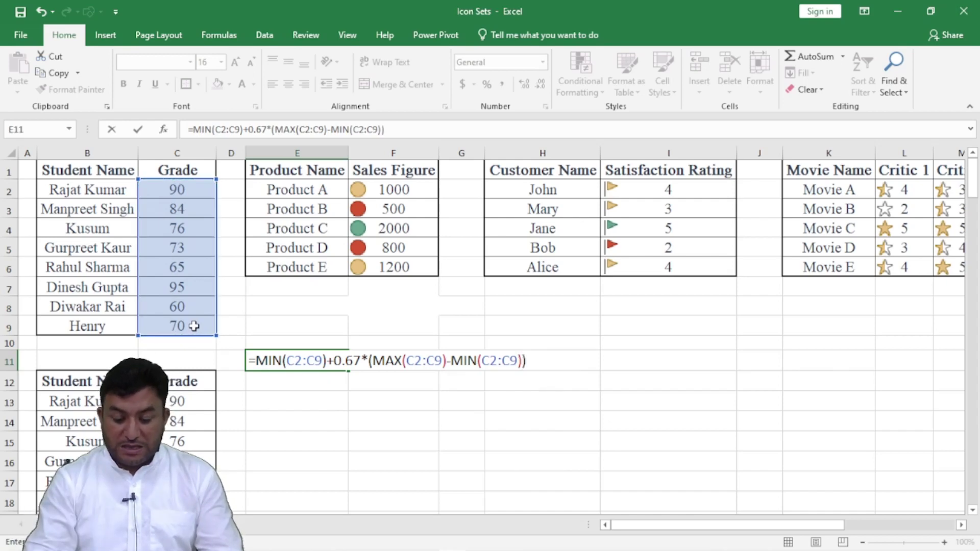
pyautogui.press('Return')
pyautogui.click(332, 355)
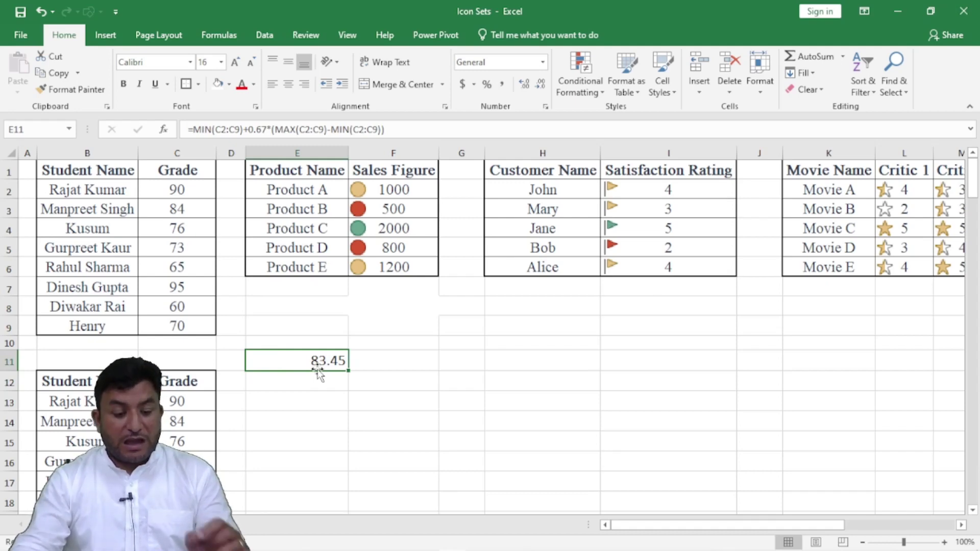
# - Apply 3 Arrows (Colored) to B1:C9 and set C4 to the test value 83.44
pyautogui.moveTo(62, 171)
pyautogui.mouseDown()
pyautogui.moveTo(168, 263)
pyautogui.moveTo(183, 326)
pyautogui.mouseUp()
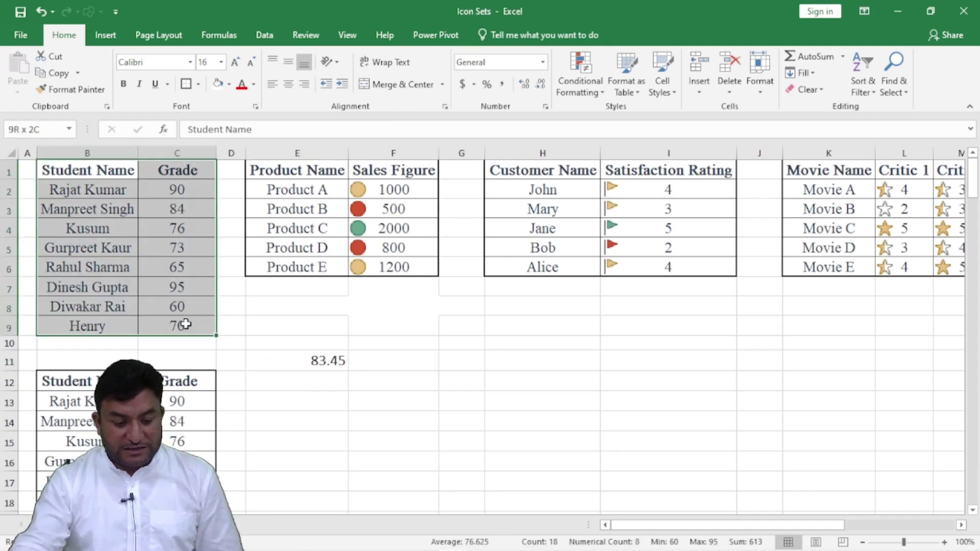
pyautogui.click(580, 84)
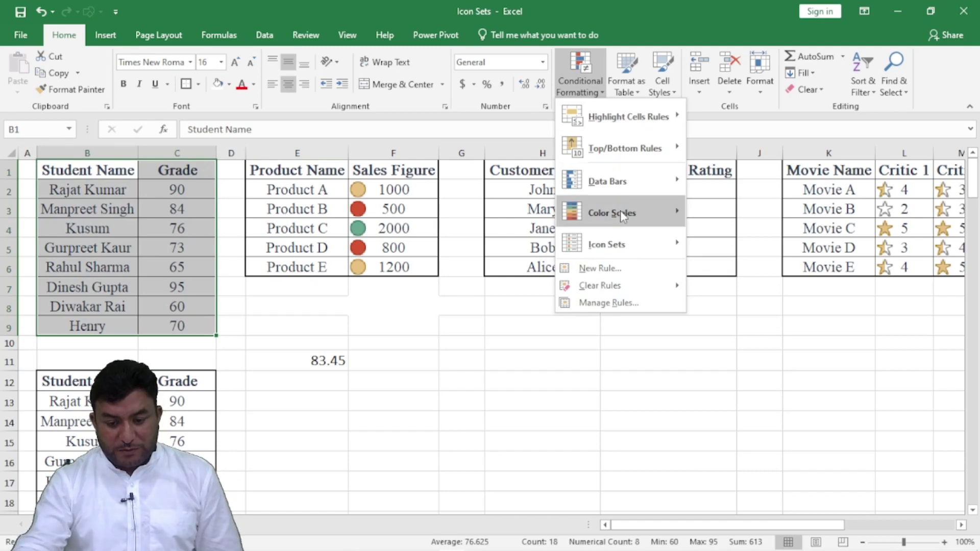
pyautogui.moveTo(607, 244)
pyautogui.click(706, 253)
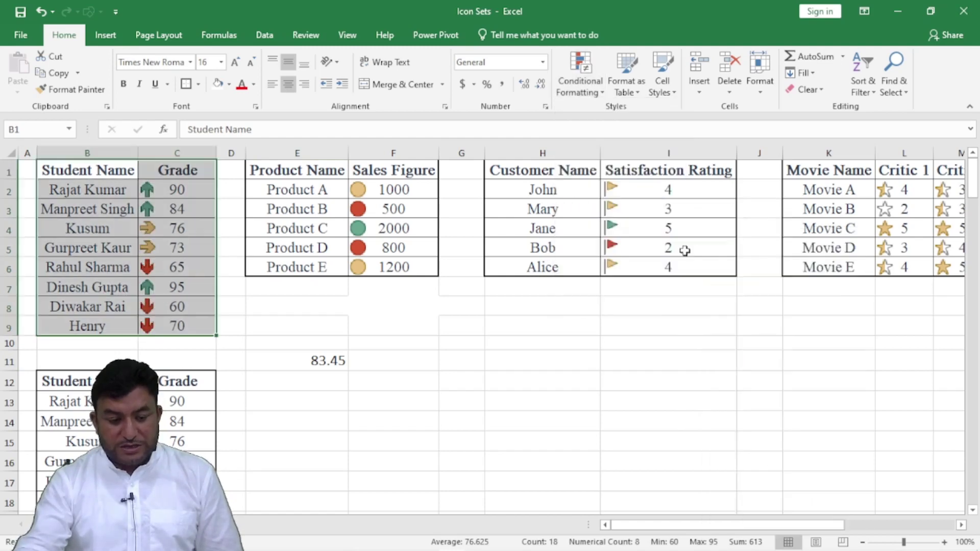
pyautogui.click(164, 229)
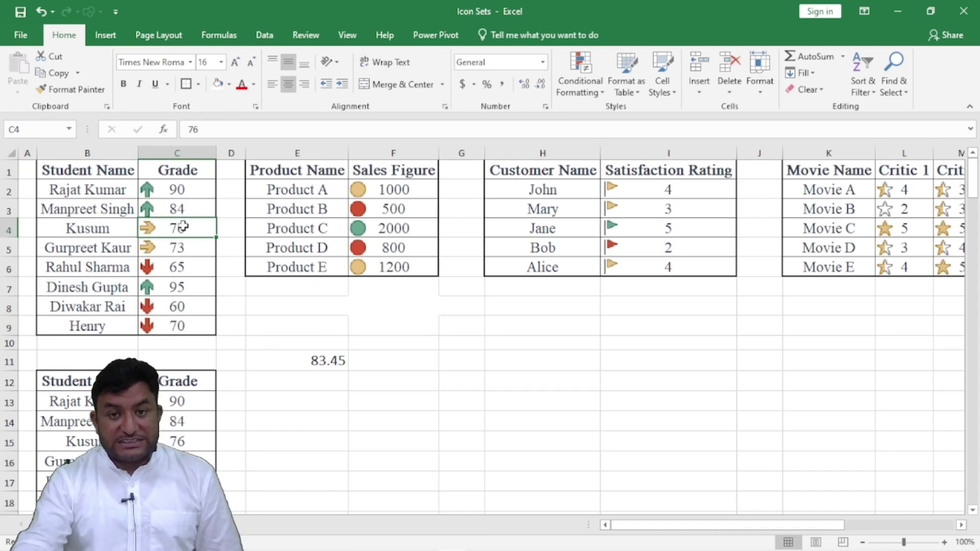
pyautogui.write('84')
pyautogui.press('BackSpace')
pyautogui.write('3.44')
pyautogui.press('Return')
# - Try 84.45 and 84.44 in C4, checking them against the E11 threshold
pyautogui.click(181, 227)
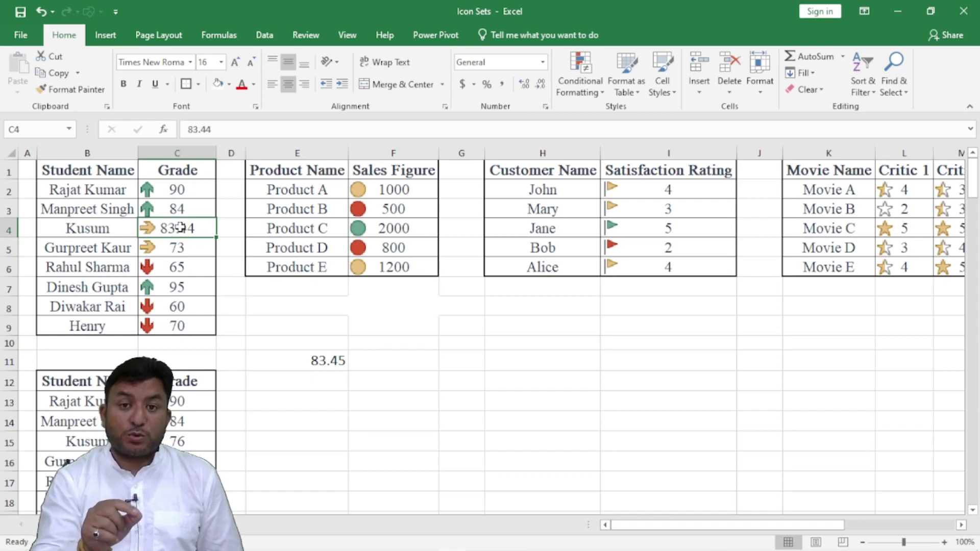
pyautogui.write('8')
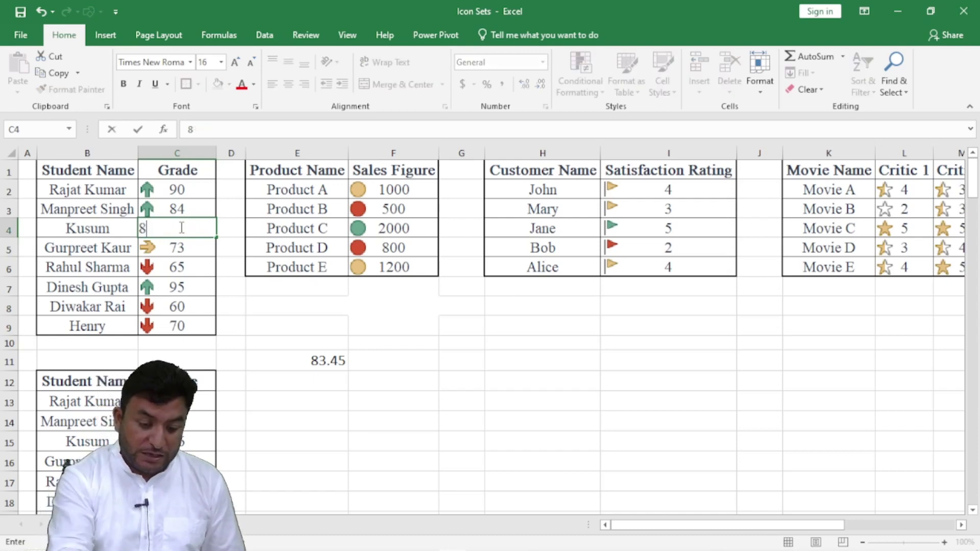
pyautogui.write('4.')
pyautogui.write('5')
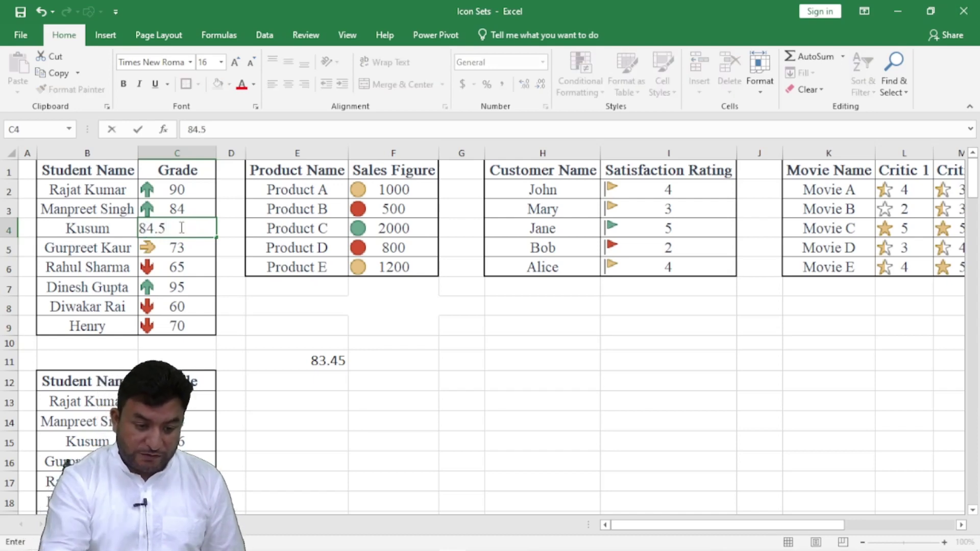
pyautogui.press('Return')
pyautogui.click(181, 228)
pyautogui.click(324, 362)
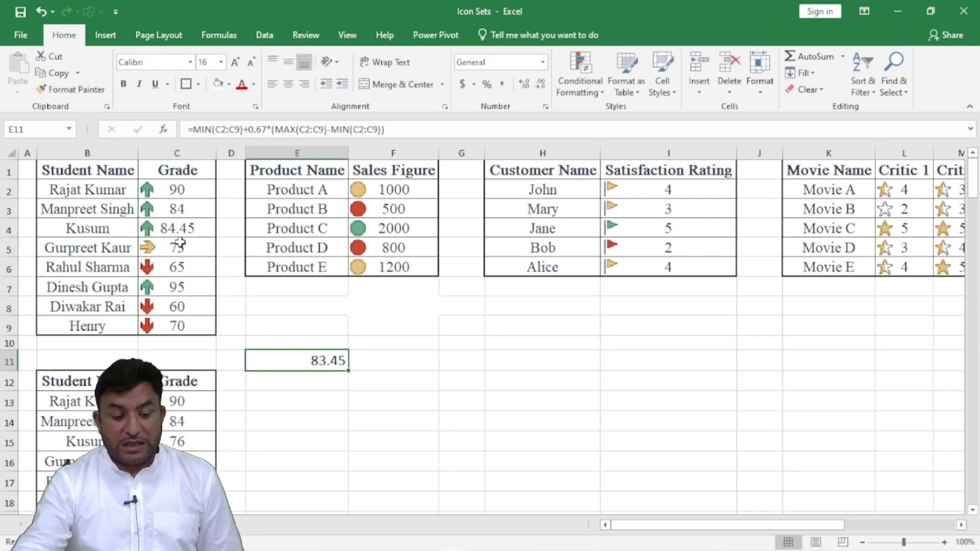
pyautogui.click(199, 228)
pyautogui.doubleClick(198, 228)
pyautogui.press('BackSpace')
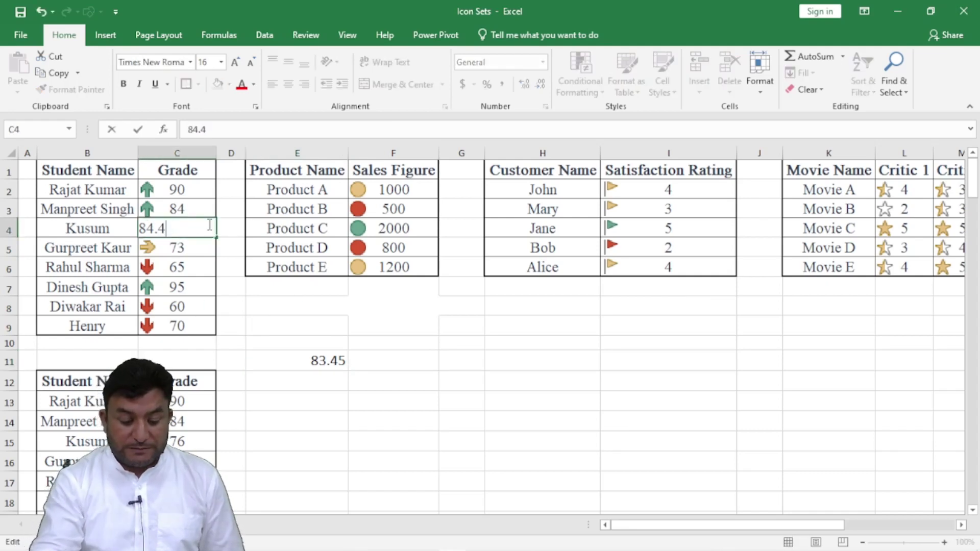
pyautogui.write('4')
pyautogui.press('Return')
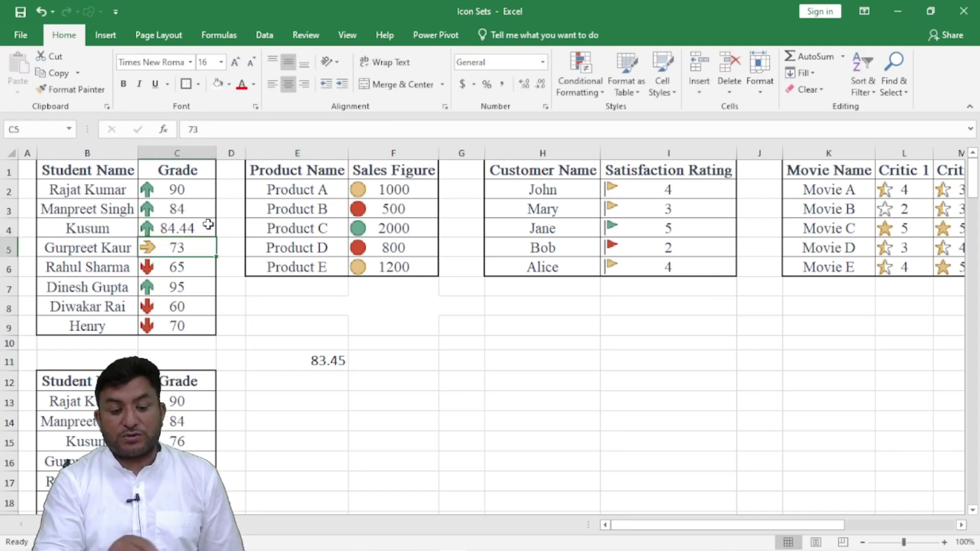
# - Retest C4 at 83.44 and 83.45, comparing its arrow with the E11 threshold
pyautogui.click(258, 327)
pyautogui.click(188, 228)
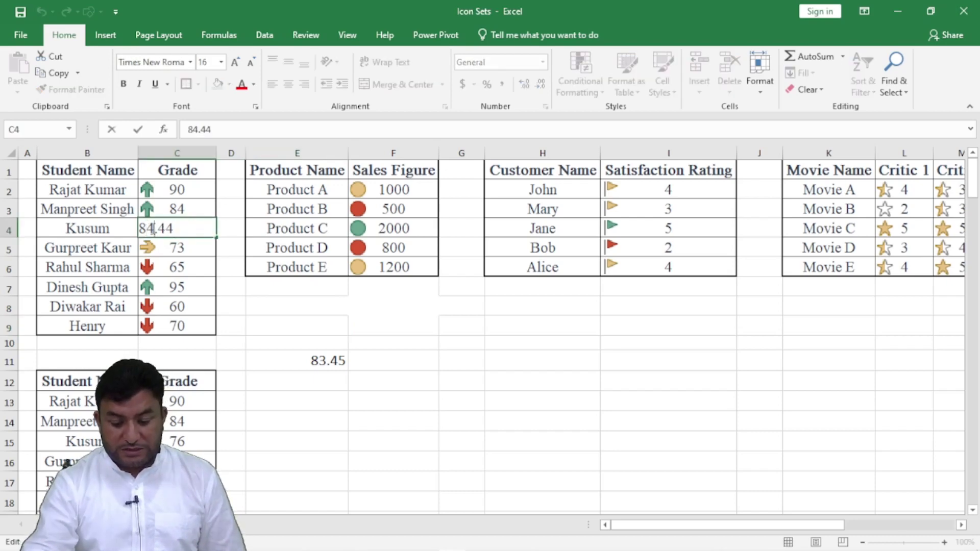
pyautogui.press('BackSpace')
pyautogui.write('3')
pyautogui.press('Return')
pyautogui.click(189, 227)
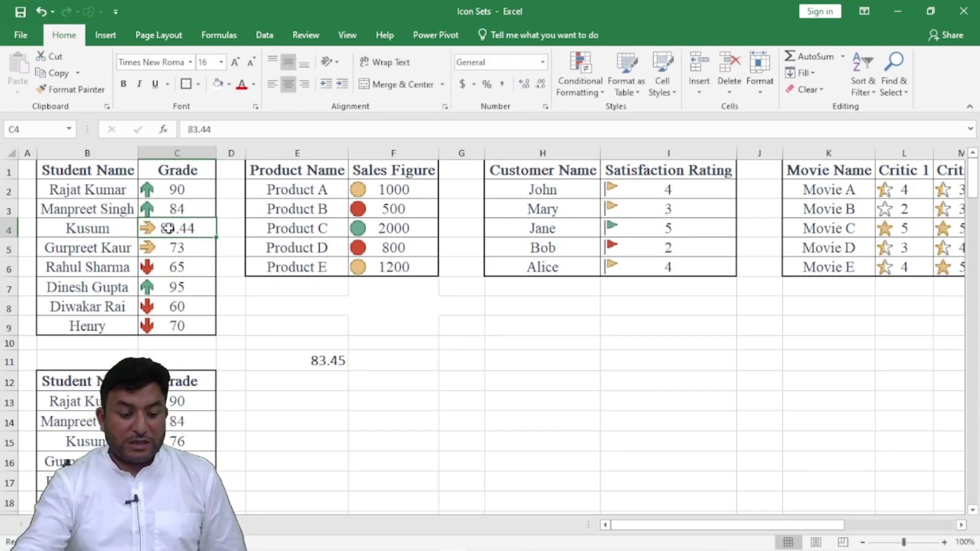
pyautogui.doubleClick(206, 228)
pyautogui.press('BackSpace')
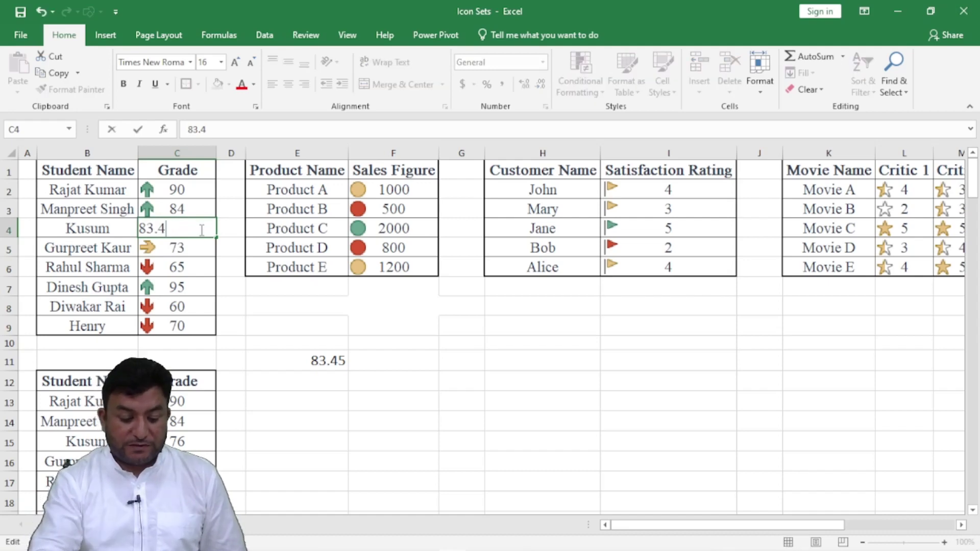
pyautogui.write('5')
pyautogui.press('Return')
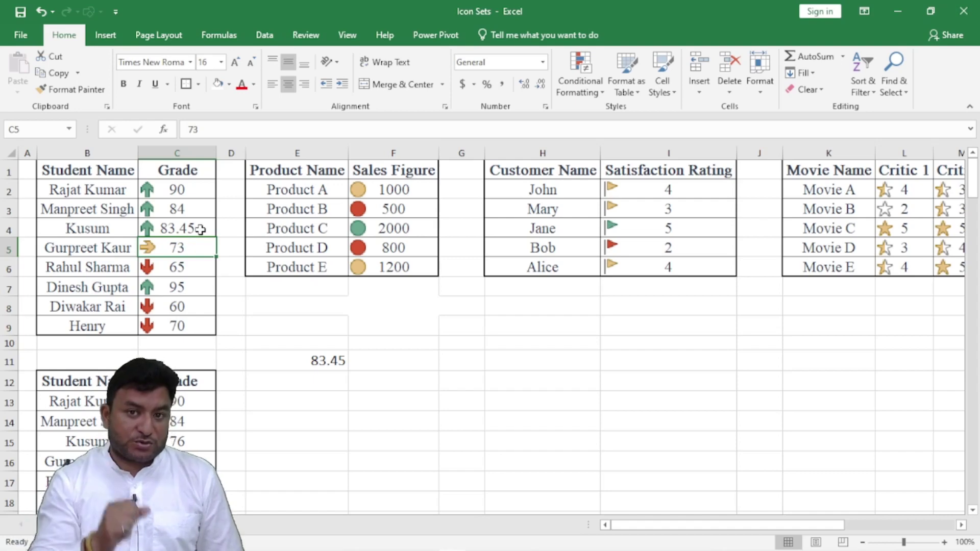
pyautogui.click(319, 369)
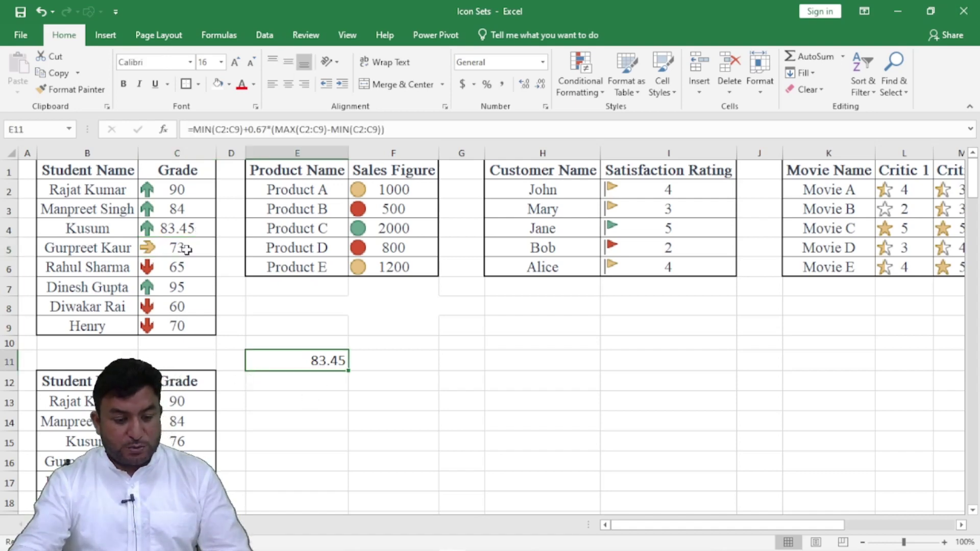
pyautogui.click(186, 228)
# - Abandon a started entry in E12, then undo the C4 test edits
pyautogui.click(317, 377)
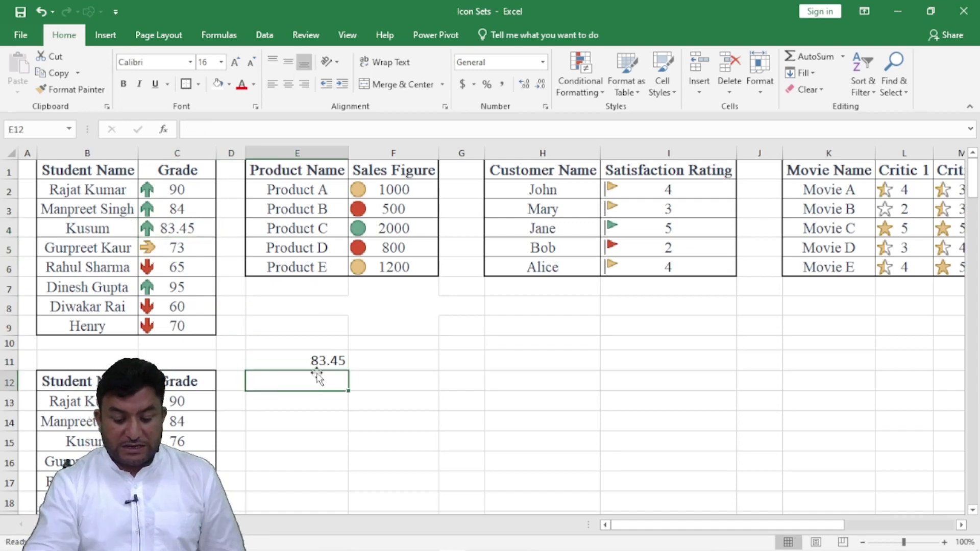
pyautogui.write('=')
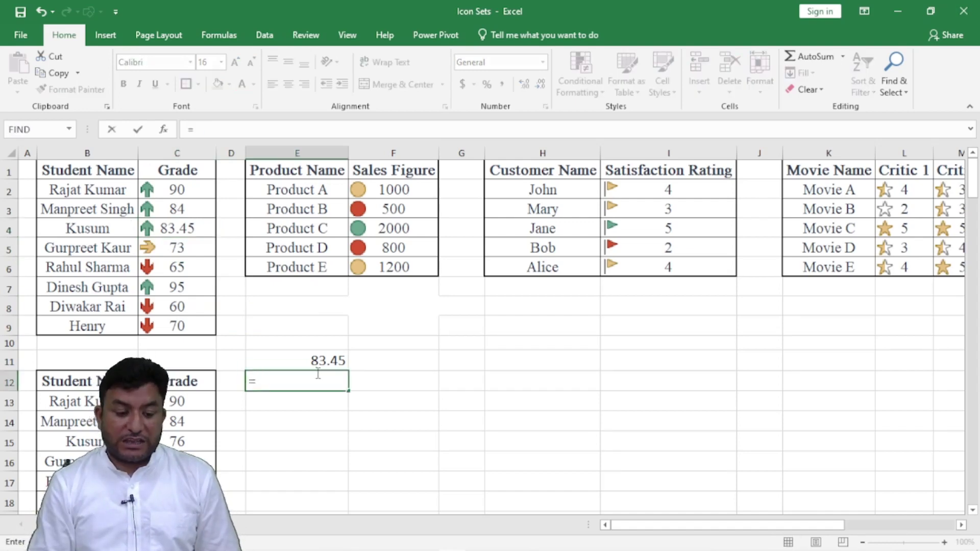
pyautogui.press('BackSpace')
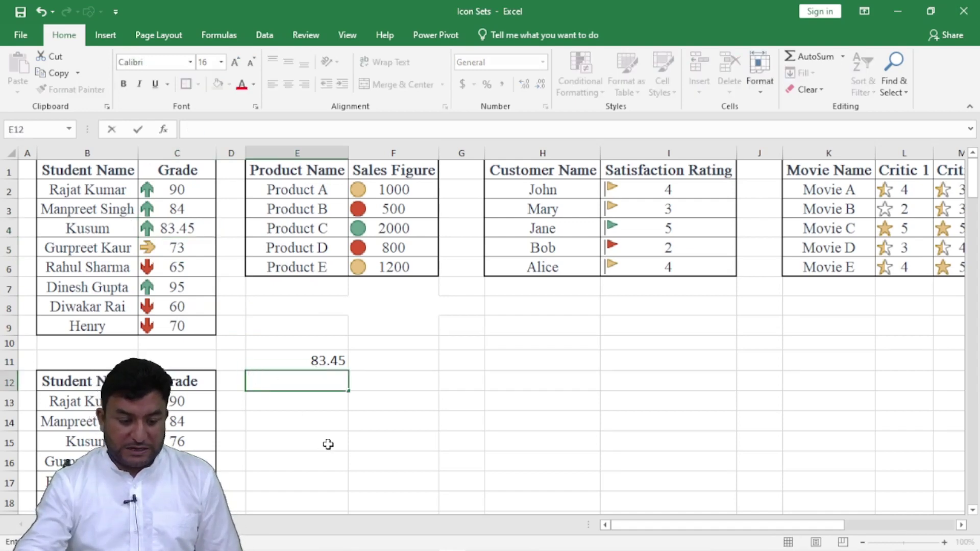
pyautogui.click(328, 445)
pyautogui.hotkey('ctrl', 'z')
pyautogui.hotkey('ctrl', 'z')
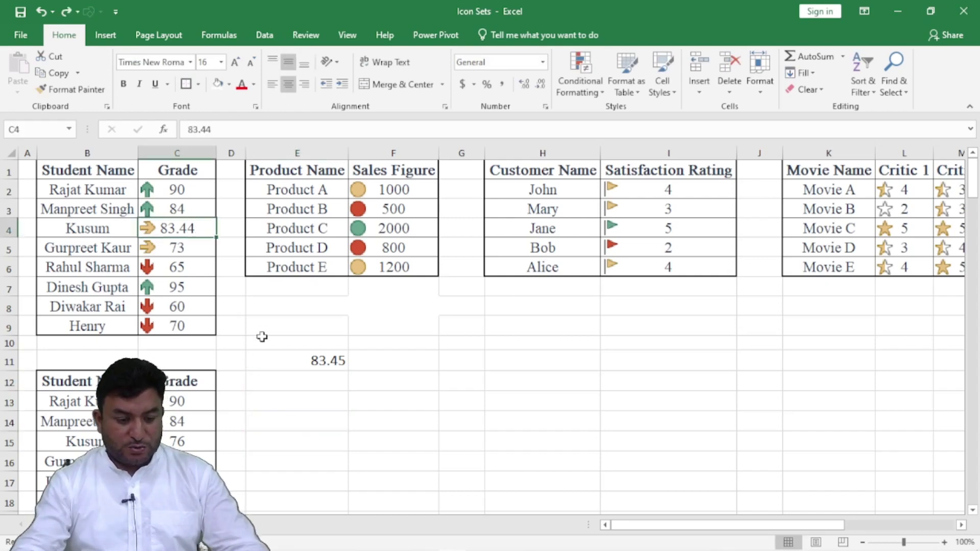
pyautogui.hotkey('ctrl', 'z')
pyautogui.hotkey('ctrl', 'z')
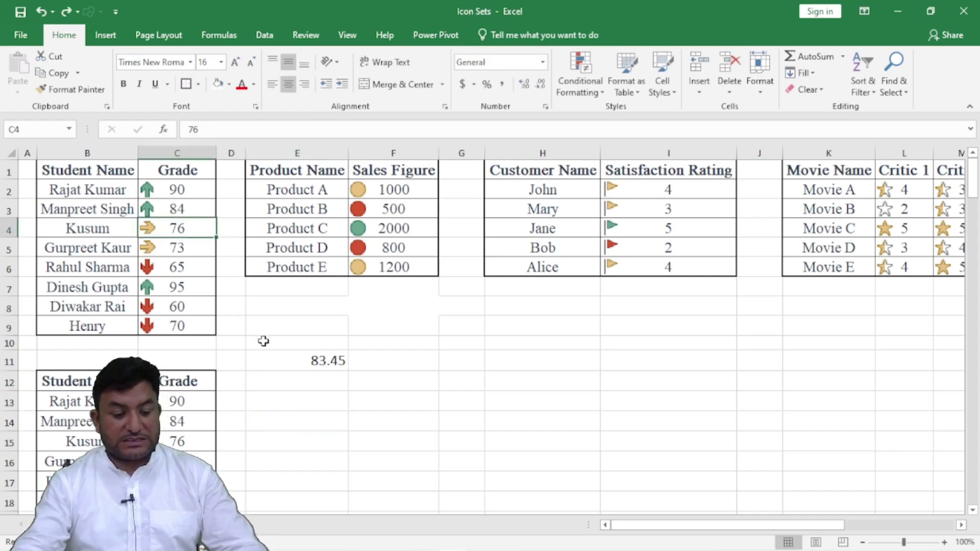
# - Enter =MIN(C2:C9)+0.33*(MAX(C2:C9)-MIN(C2:C9)) in E12 so it returns 71.55
pyautogui.click(307, 373)
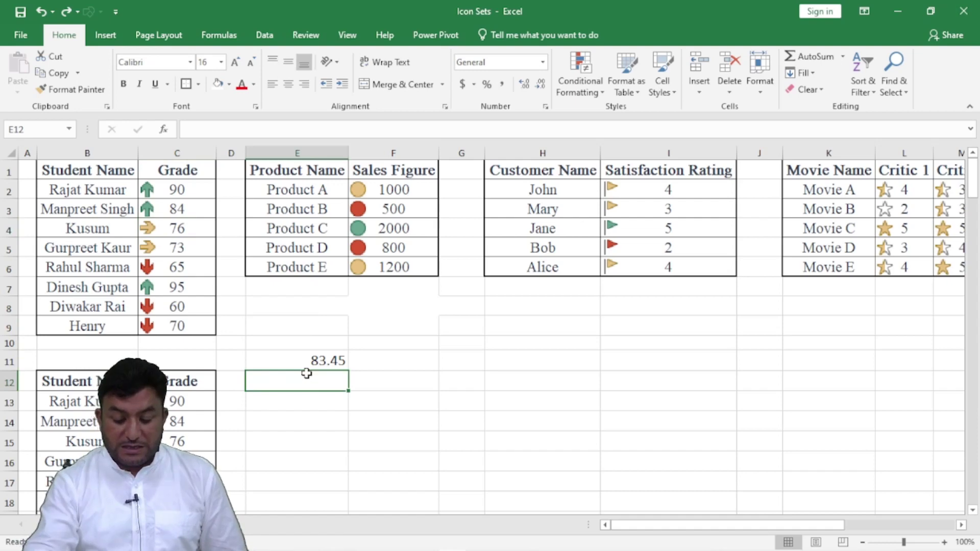
pyautogui.write('=min')
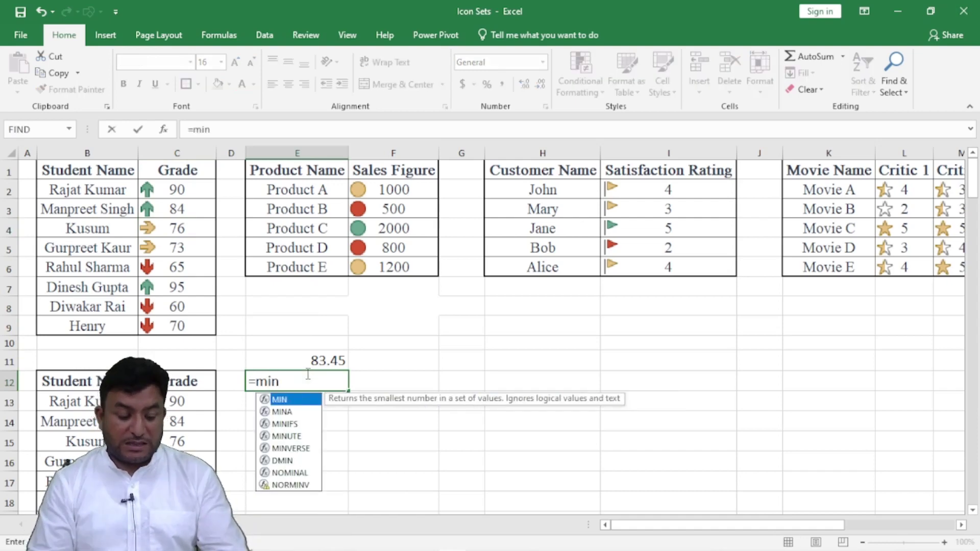
pyautogui.press('Tab')
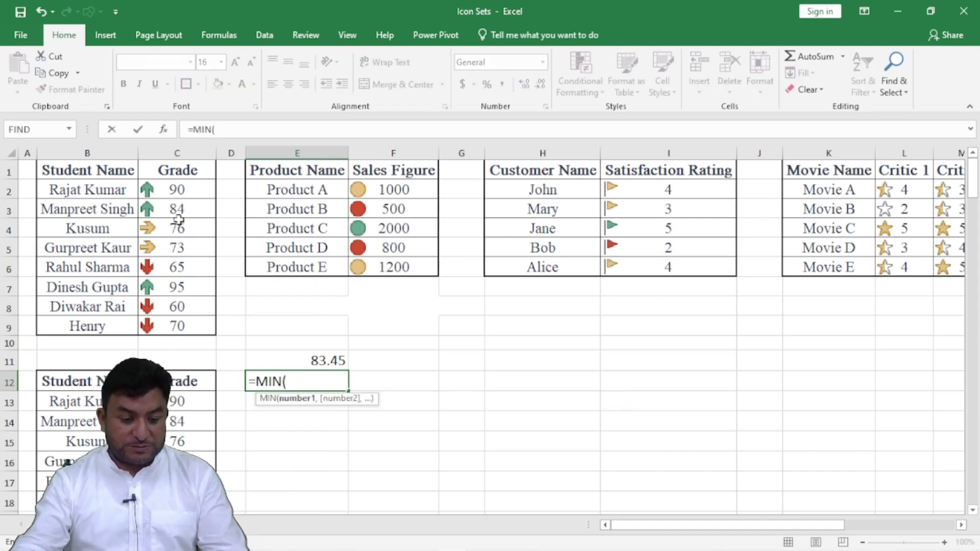
pyautogui.moveTo(176, 194); pyautogui.dragTo(188, 321)
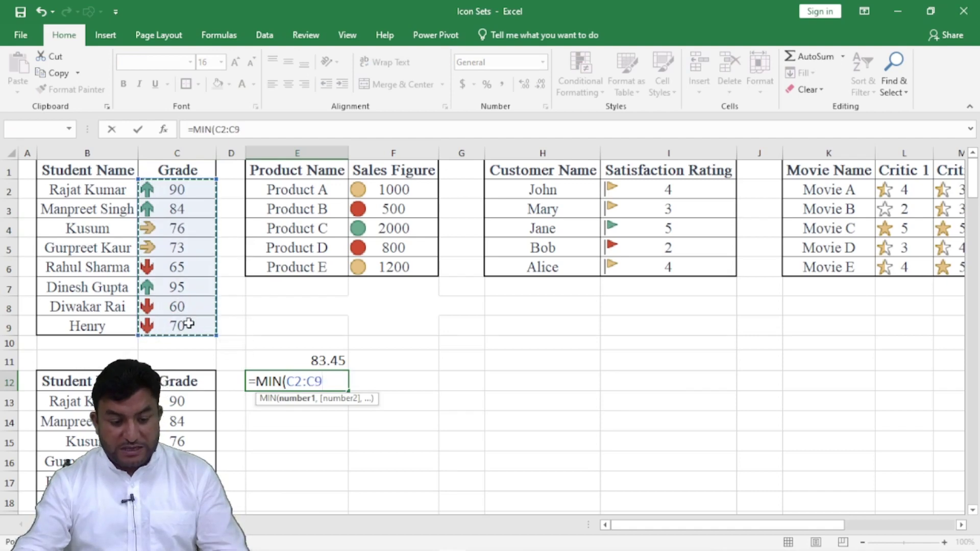
pyautogui.write(')')
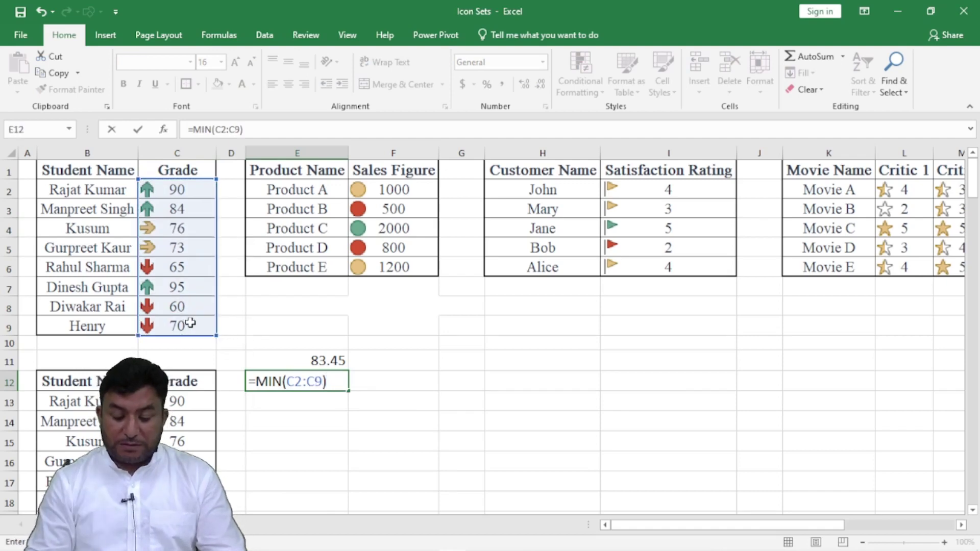
pyautogui.write('-')
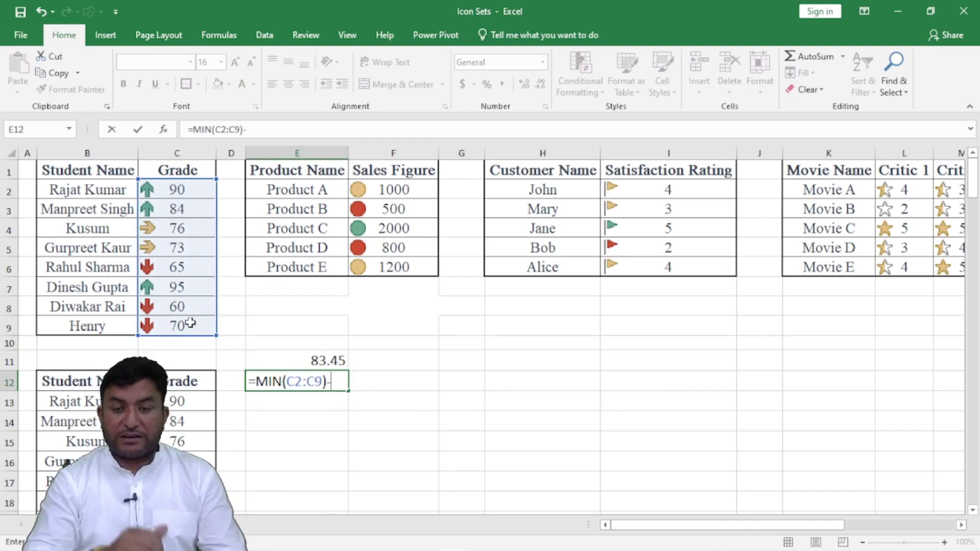
pyautogui.press('BackSpace')
pyautogui.write('+')
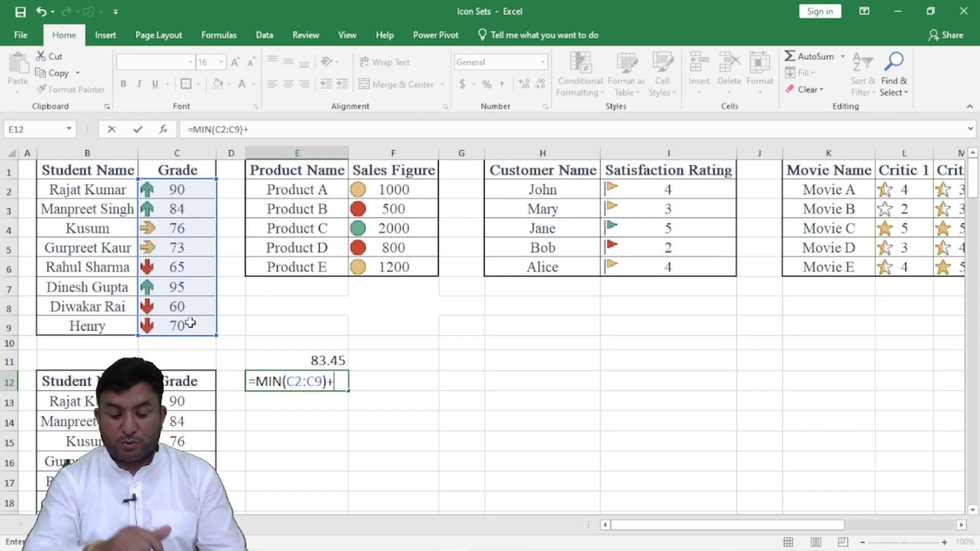
pyautogui.write('33*')
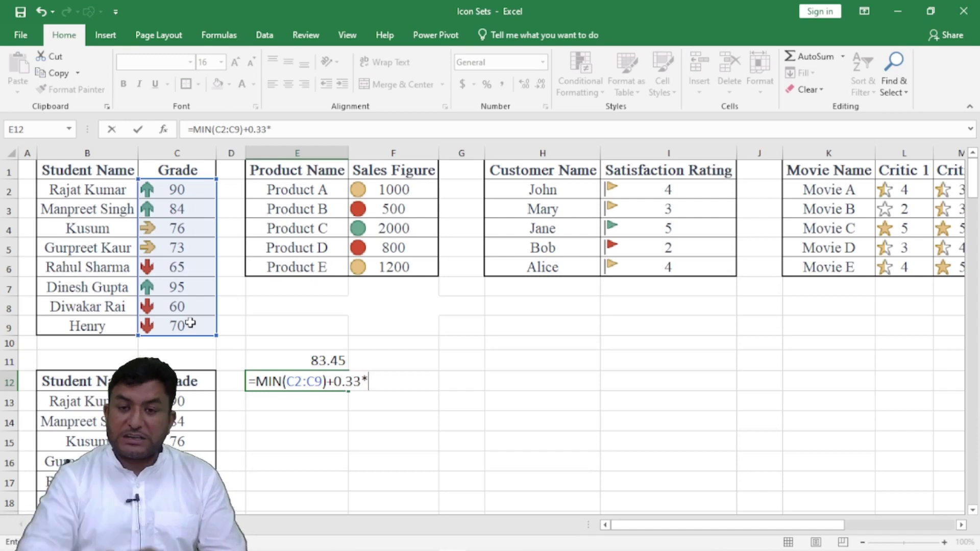
pyautogui.write('(max')
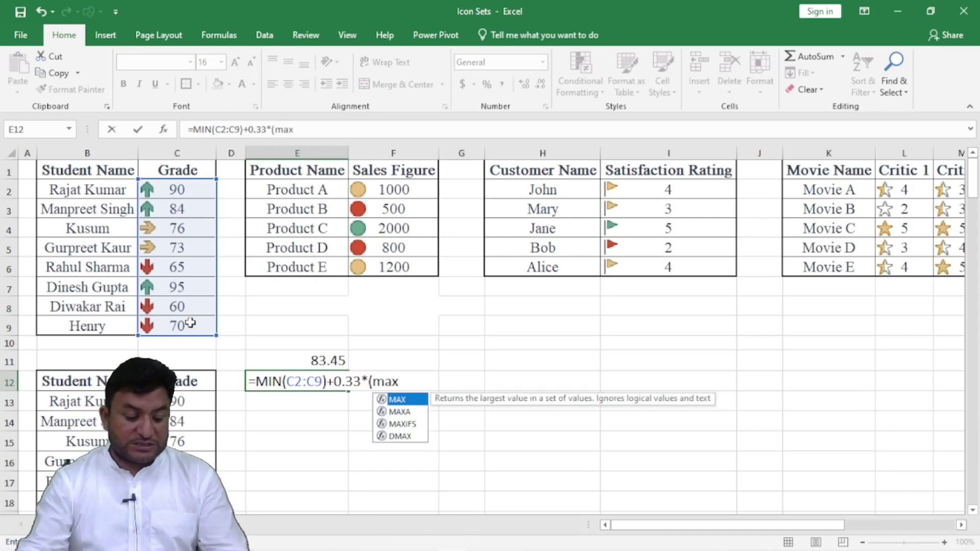
pyautogui.press('Tab')
pyautogui.moveTo(185, 190); pyautogui.dragTo(201, 326)
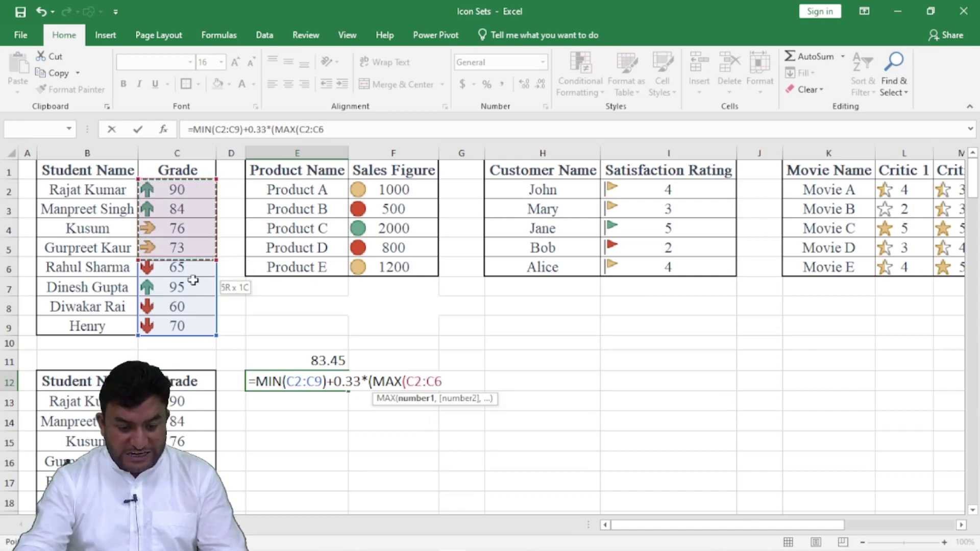
pyautogui.write(')-')
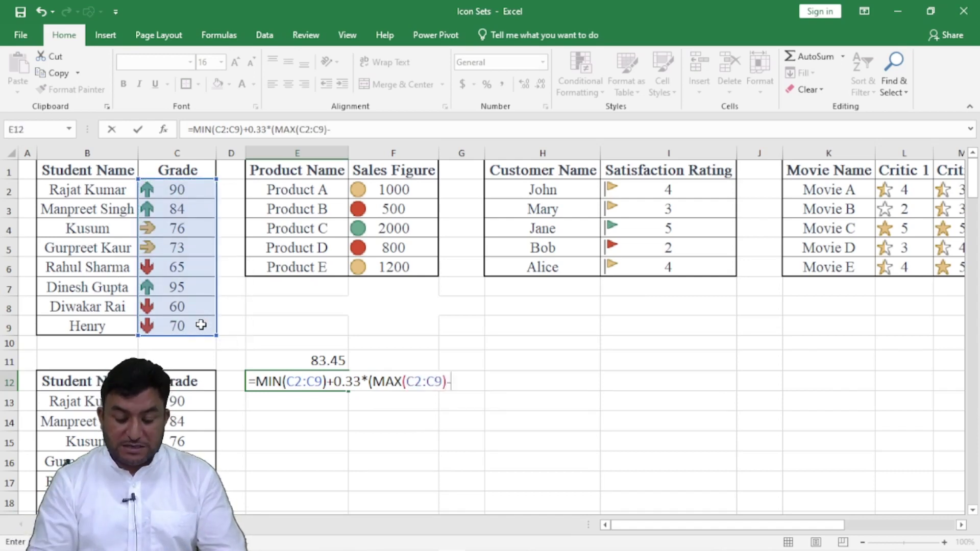
pyautogui.write('min')
pyautogui.press('Tab')
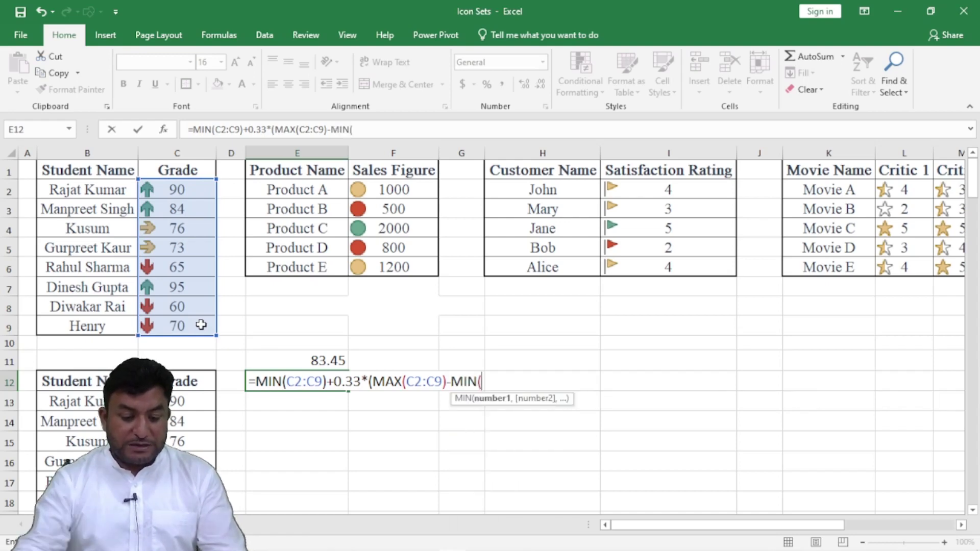
pyautogui.moveTo(190, 188); pyautogui.dragTo(202, 326)
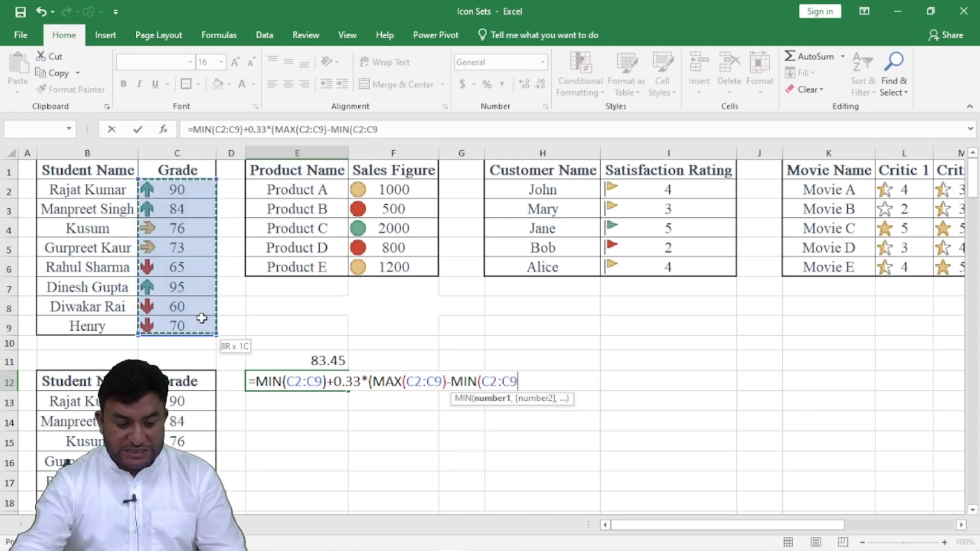
pyautogui.write(')')
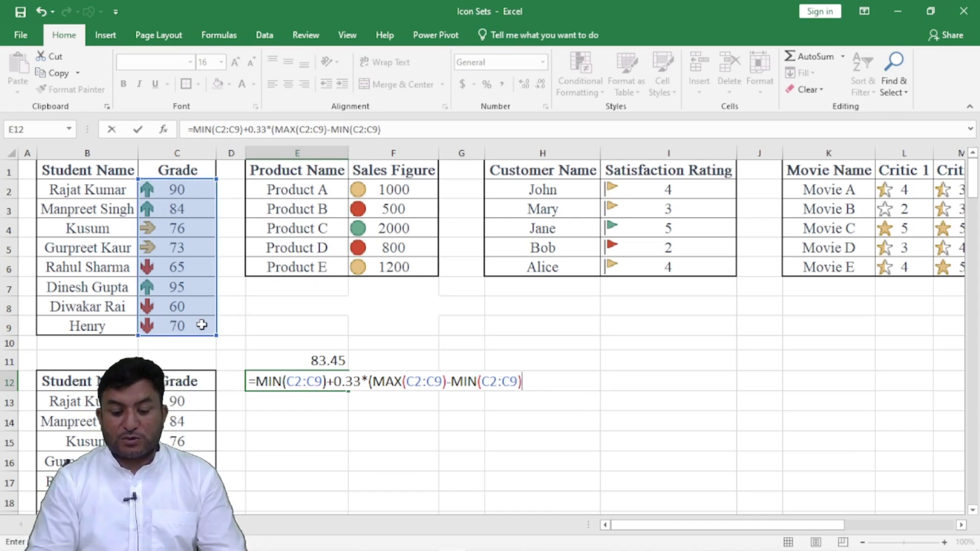
pyautogui.write(')')
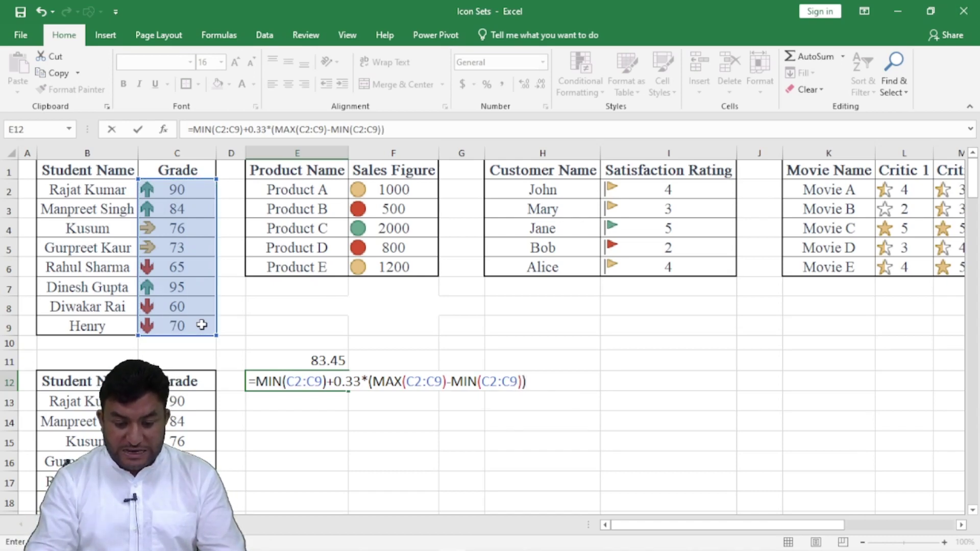
pyautogui.press('Return')
pyautogui.click(340, 380)
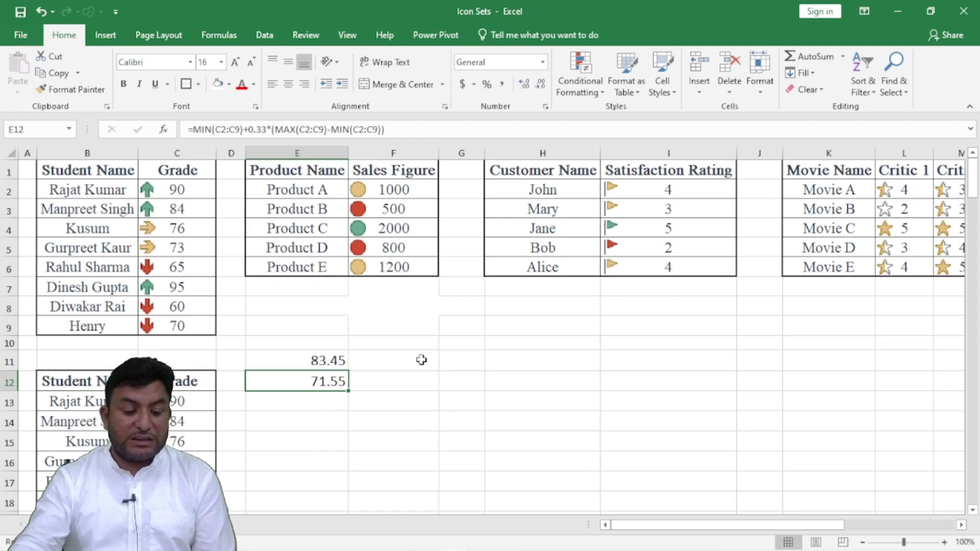
# - Change grade C5 to 71.55, then correct it to 71.54
pyautogui.click(184, 256)
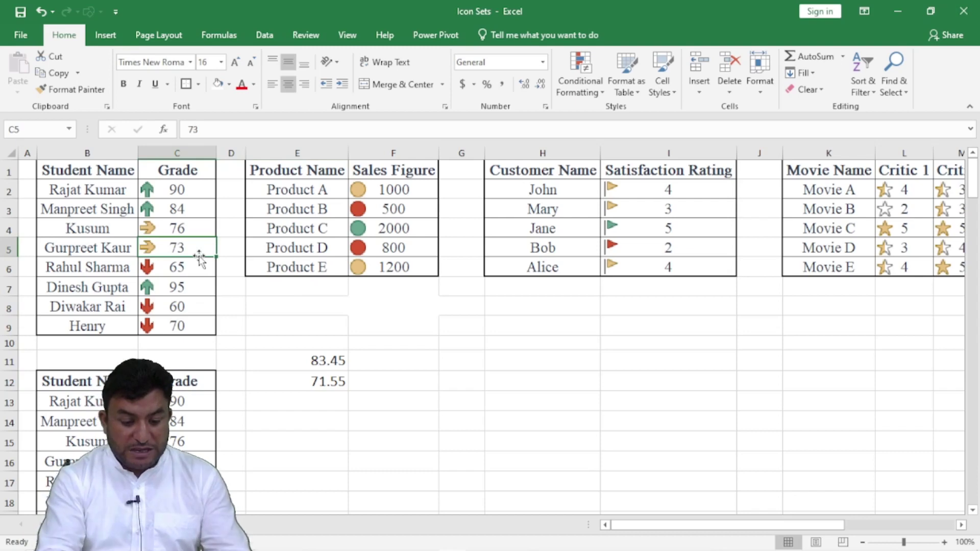
pyautogui.write('71')
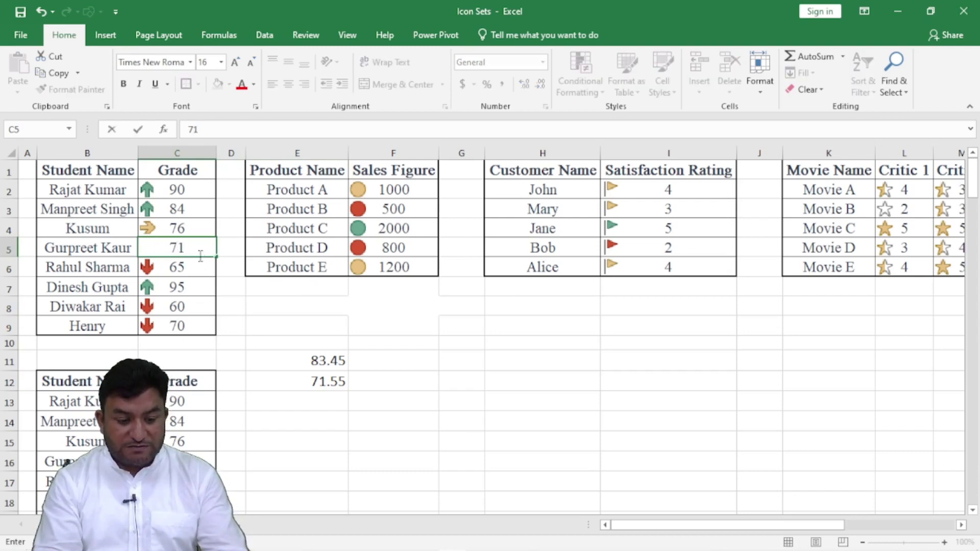
pyautogui.write('.55')
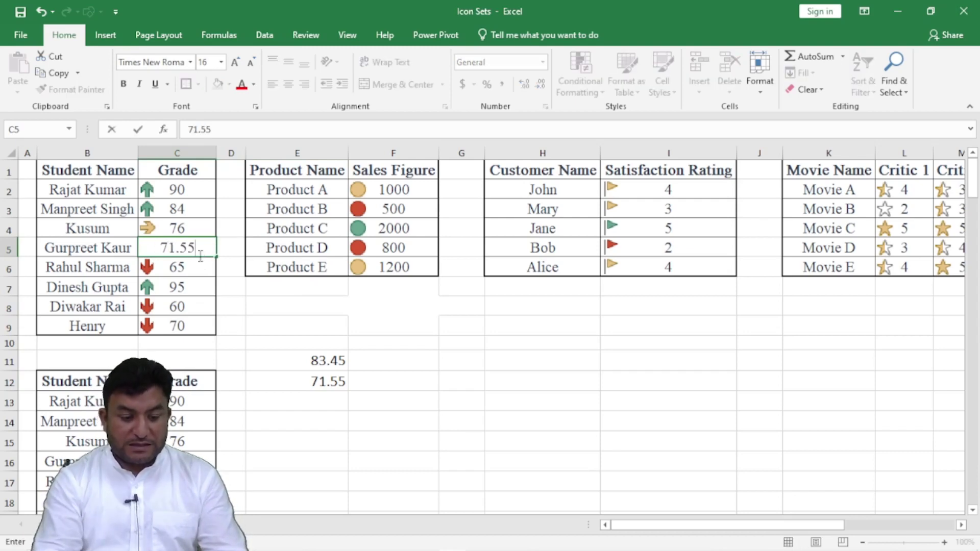
pyautogui.press('Return')
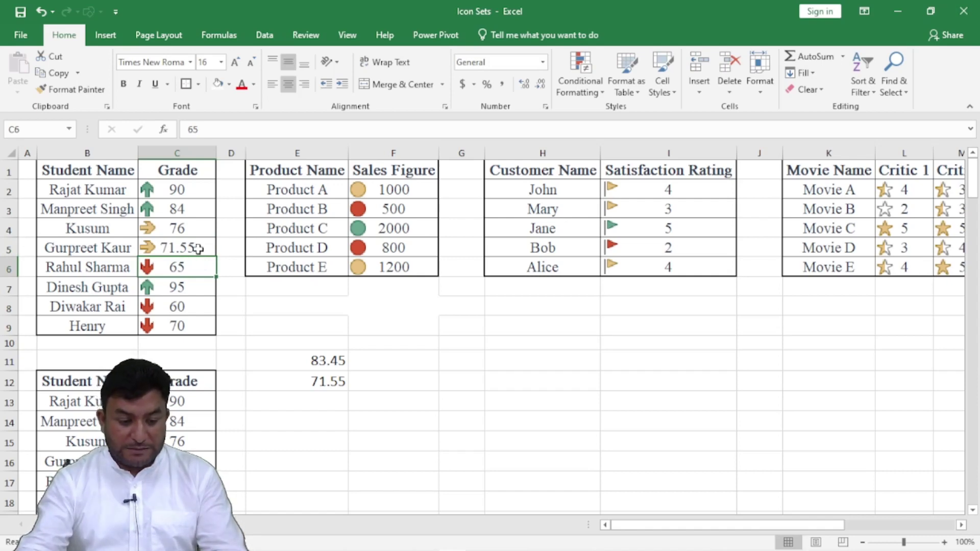
pyautogui.doubleClick(200, 249)
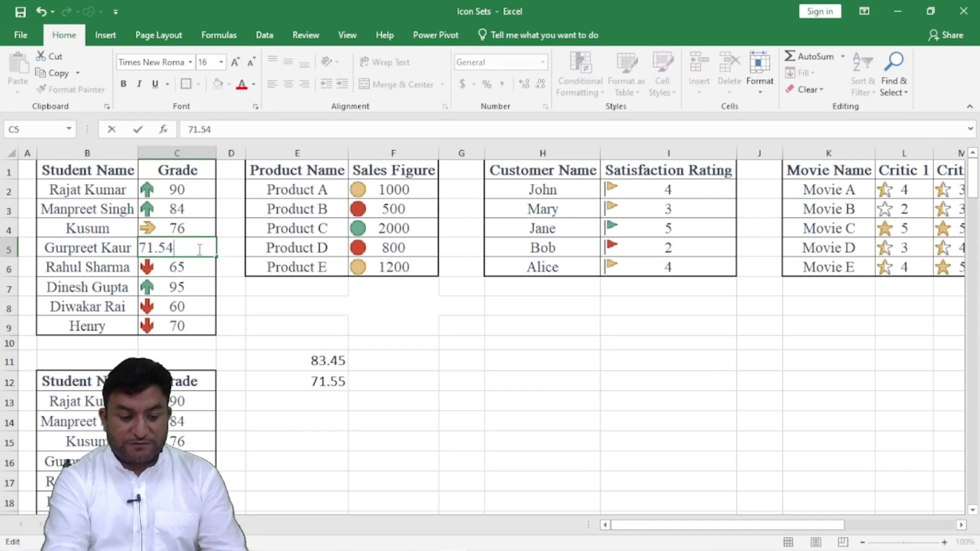
pyautogui.press('Return')
pyautogui.click(198, 249)
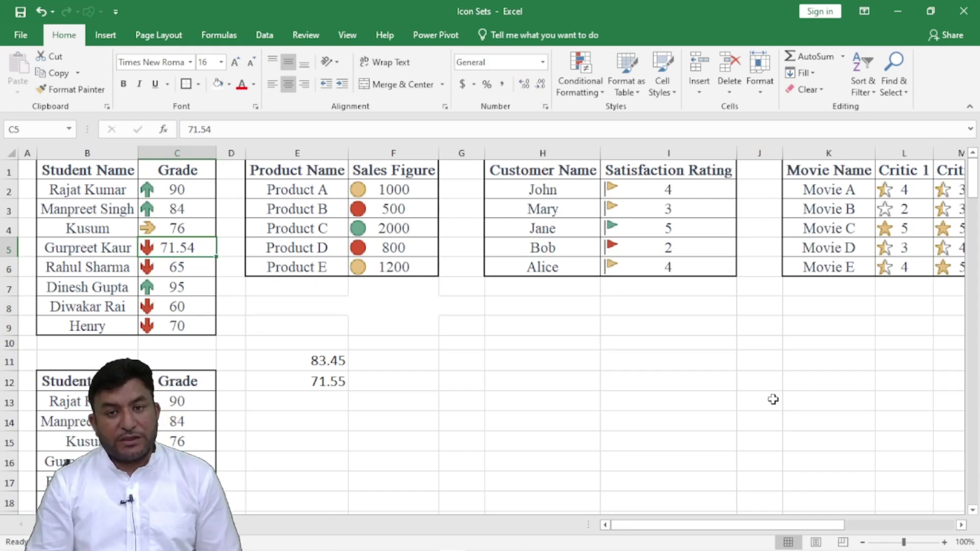
# - Change grade C3 to 83.45, then correct it to 83.44
pyautogui.click(178, 207)
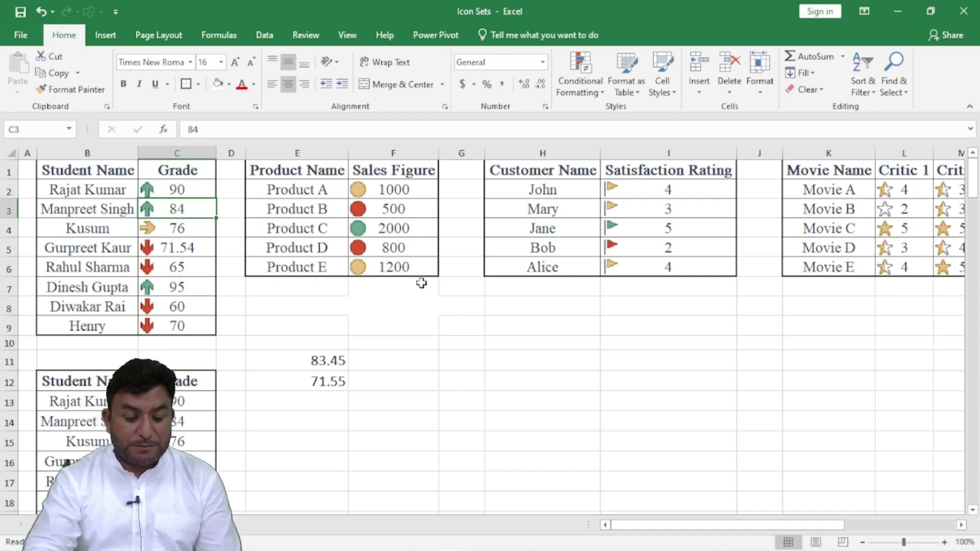
pyautogui.write('8')
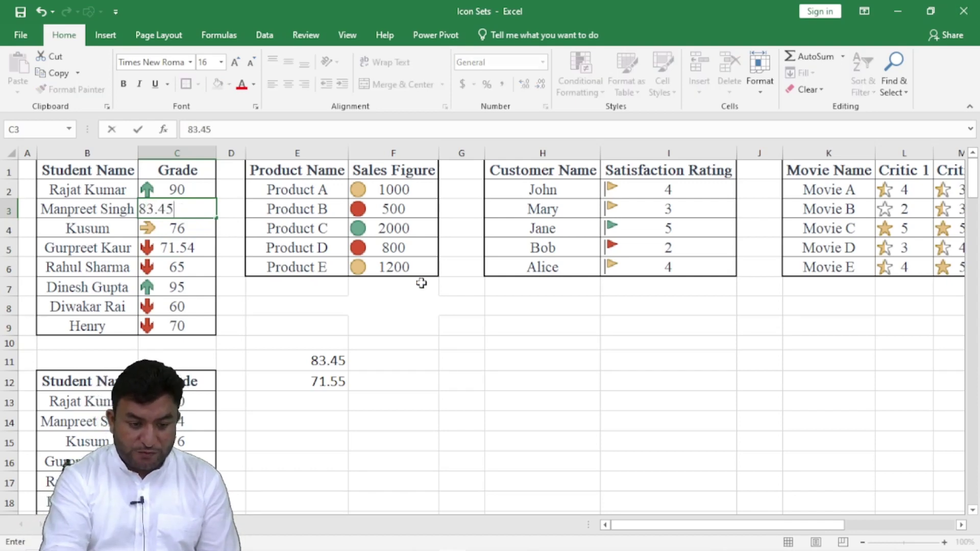
pyautogui.press('Return')
pyautogui.click(195, 204)
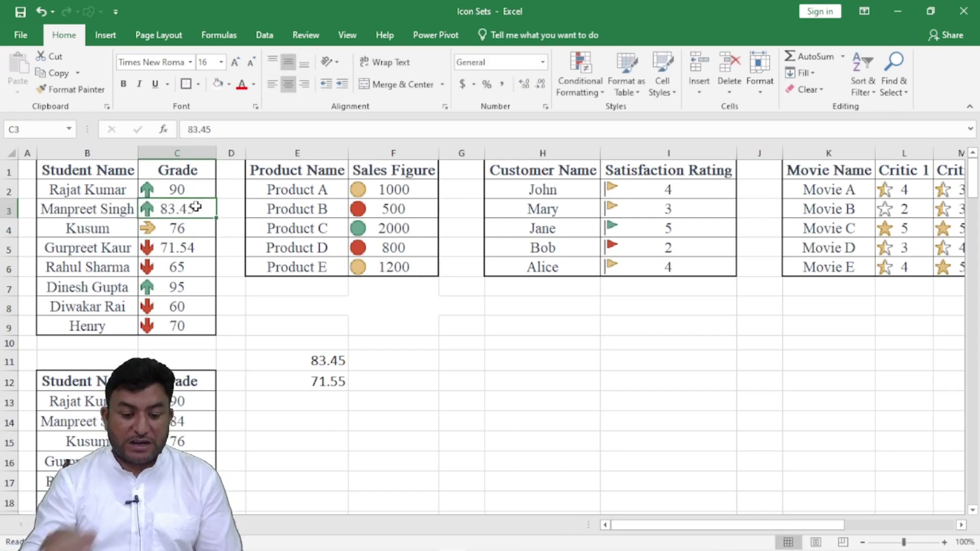
pyautogui.doubleClick(205, 210)
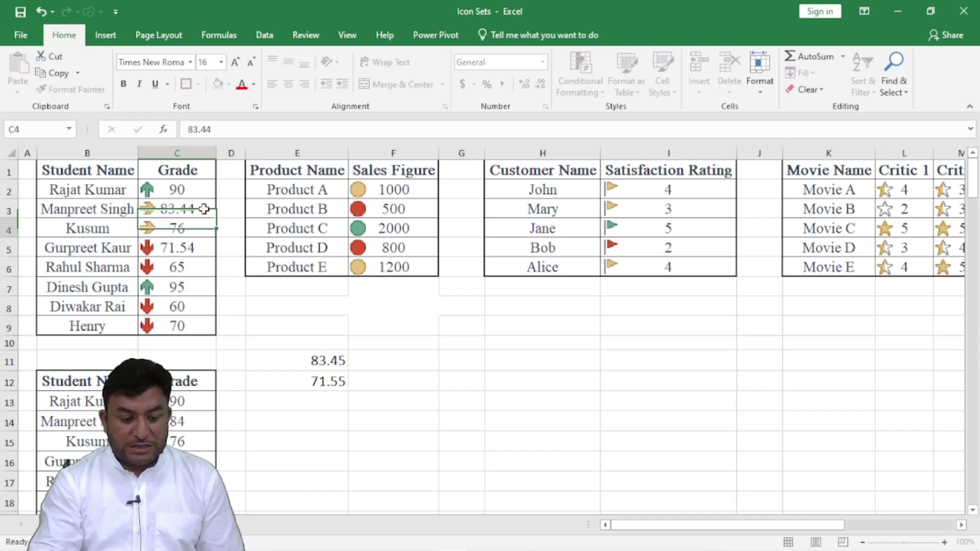
pyautogui.press('Return')
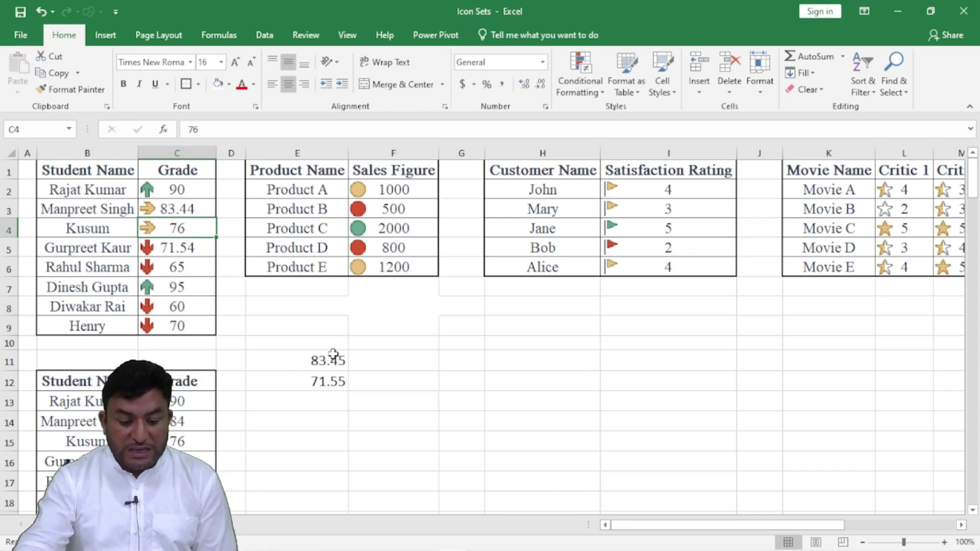
# - Select the lower student table B12:C20 to prepare a new conditional formatting rule
pyautogui.moveTo(332, 360); pyautogui.dragTo(337, 381)
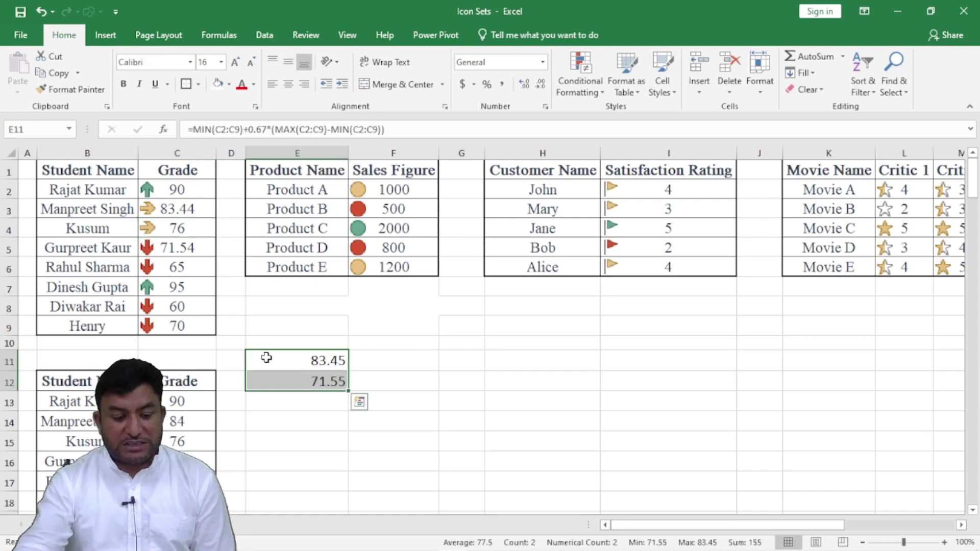
pyautogui.scroll(-3, 265, 357)
pyautogui.click(308, 334)
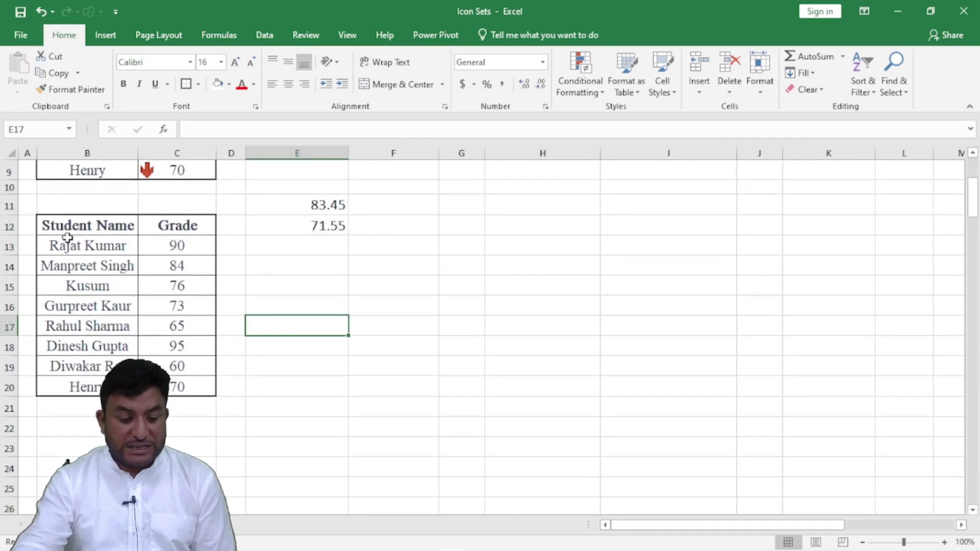
pyautogui.moveTo(62, 225); pyautogui.dragTo(181, 385)
pyautogui.scroll(3, 193, 350)
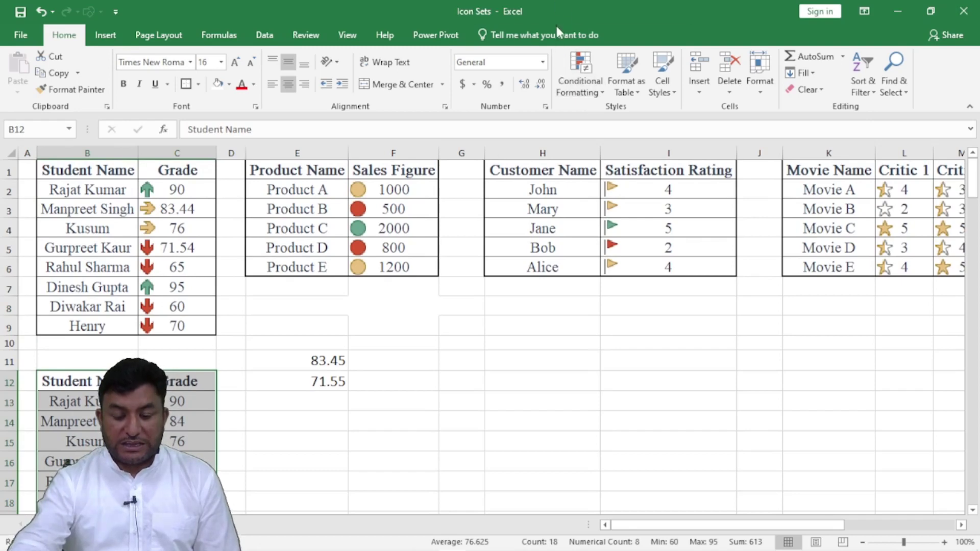
pyautogui.click(581, 81)
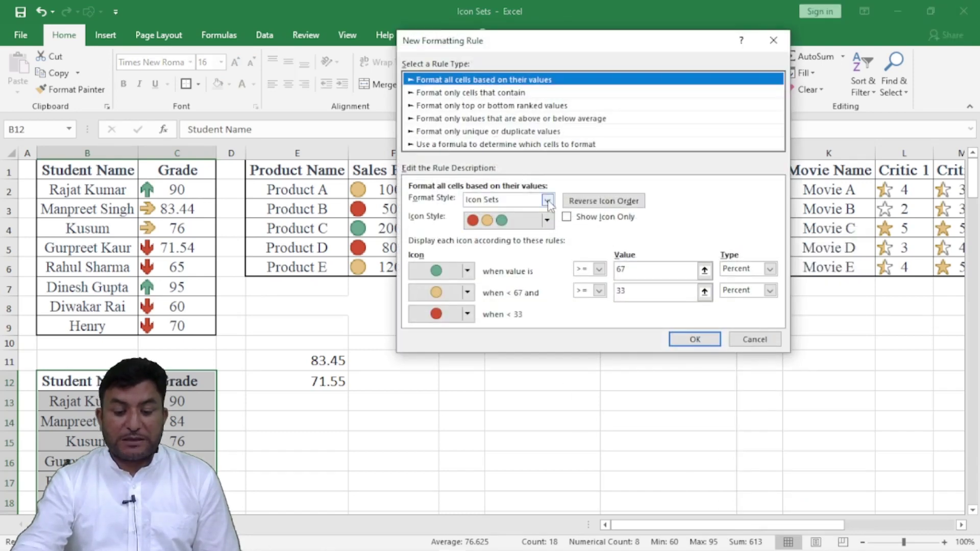
# - Choose the 3 Arrows icon style for the new rule
pyautogui.click(547, 220)
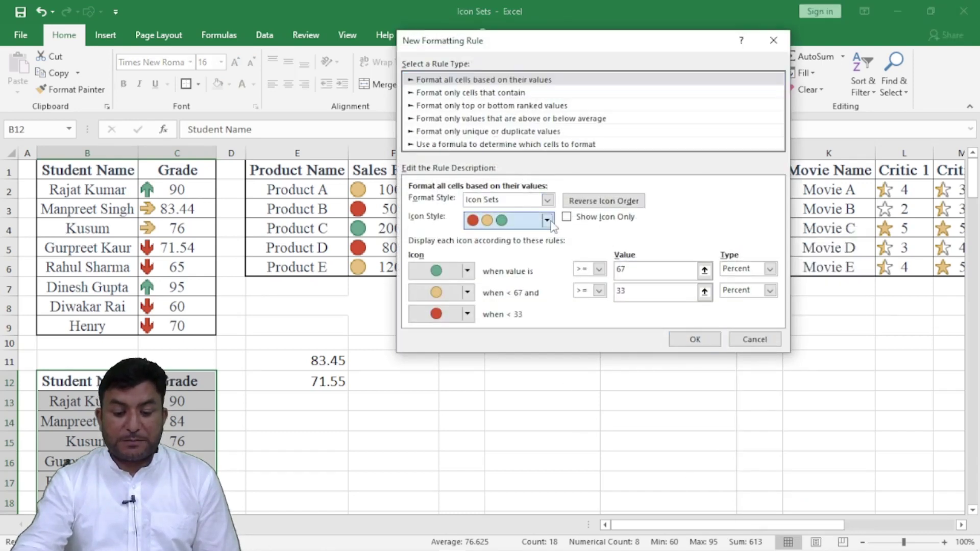
pyautogui.scroll(3, 550, 241)
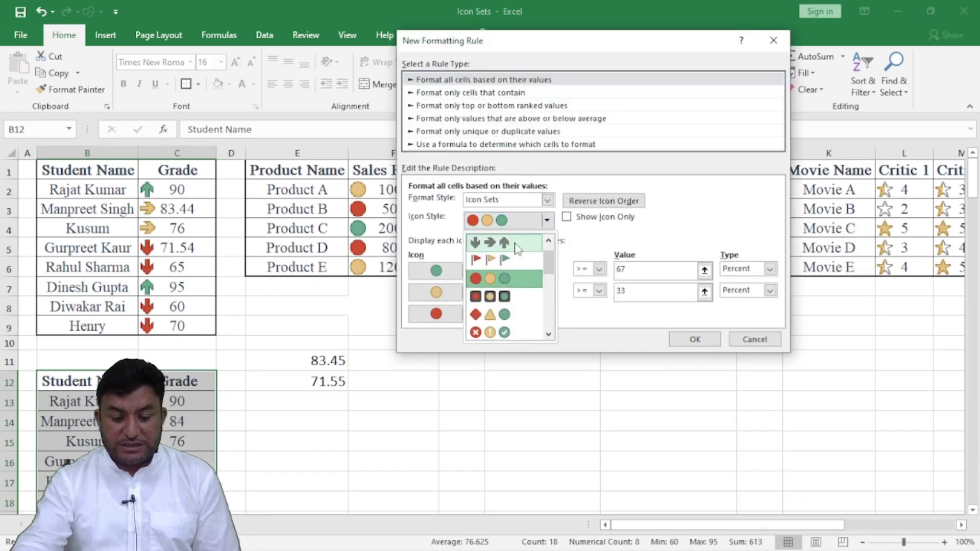
pyautogui.click(515, 244)
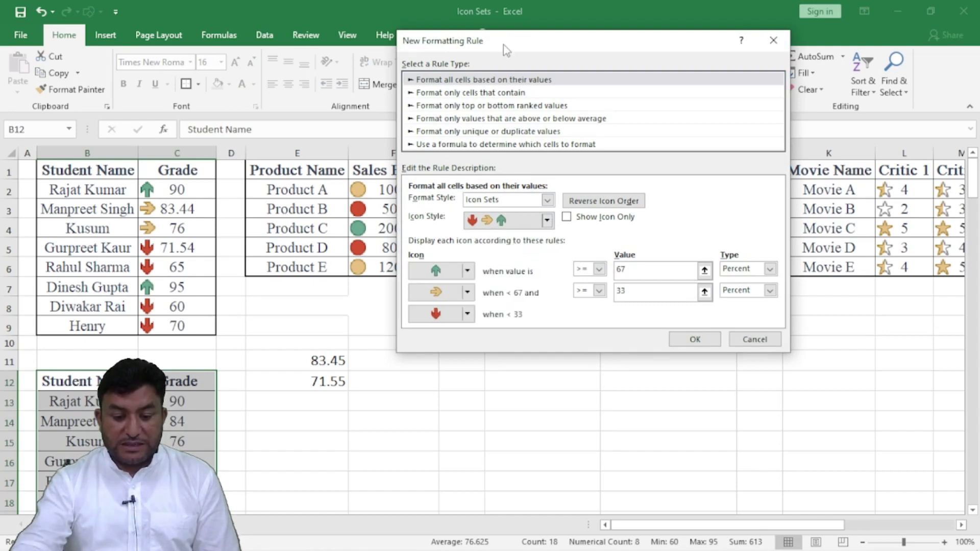
pyautogui.moveTo(511, 50); pyautogui.dragTo(380, 28)
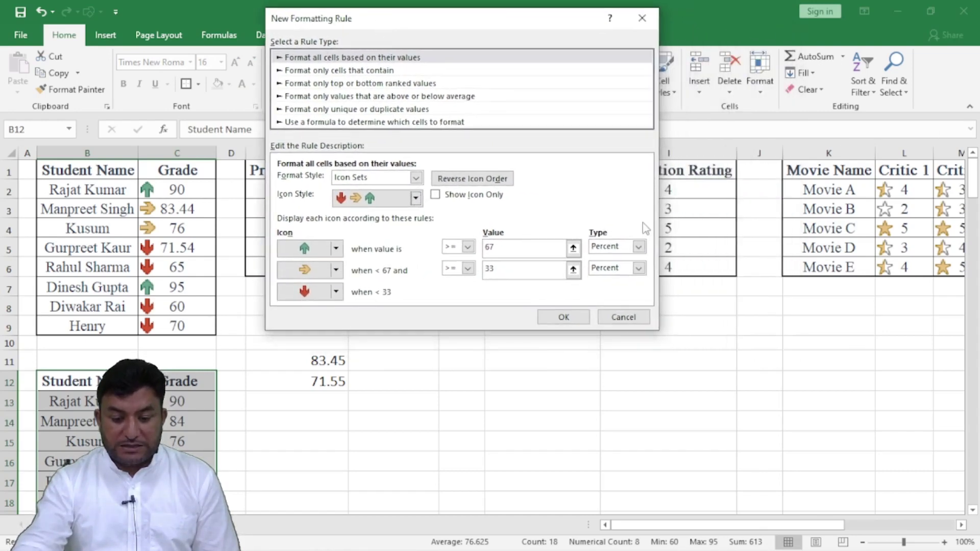
# - Set both thresholds to Number type with values 83.45 and 71.55, and confirm
pyautogui.click(639, 247)
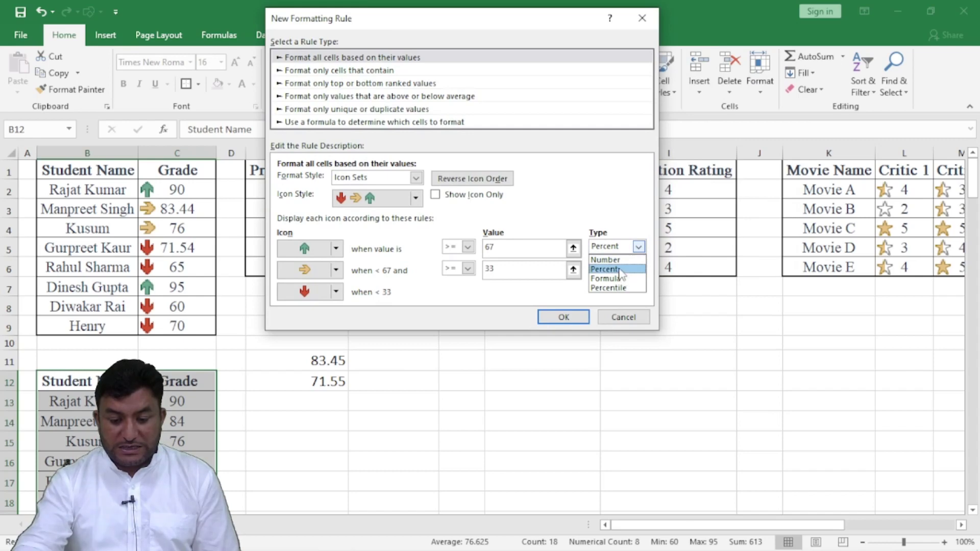
pyautogui.click(606, 260)
pyautogui.click(638, 268)
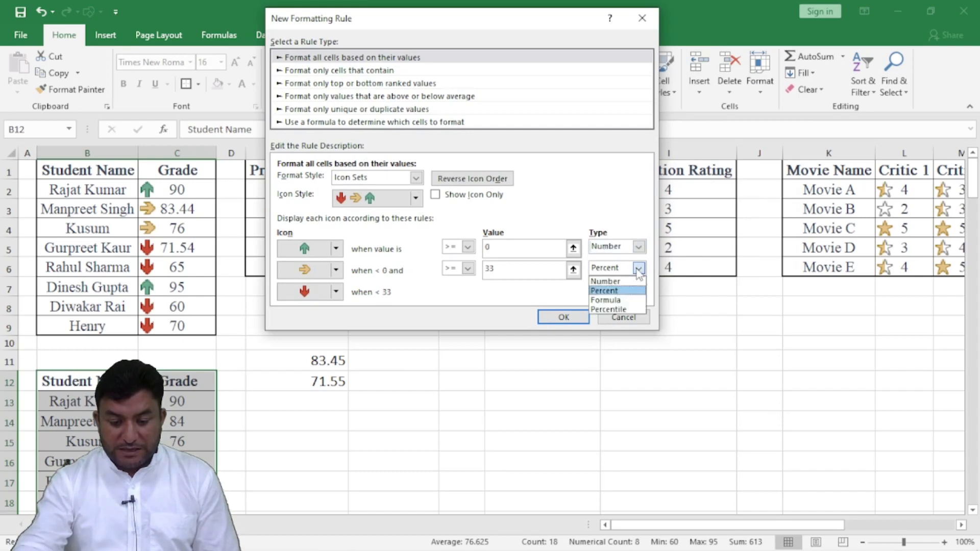
pyautogui.click(611, 282)
pyautogui.doubleClick(512, 249)
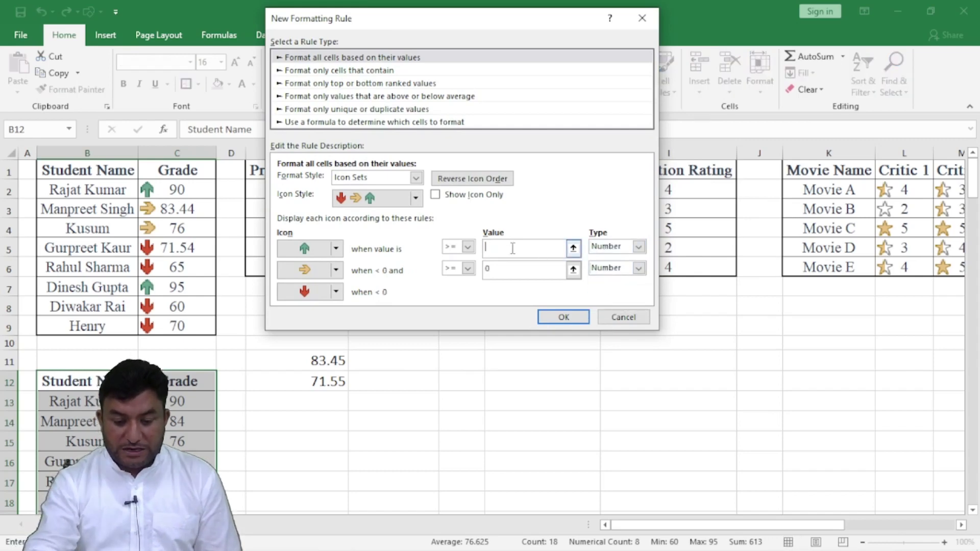
pyautogui.write('83.45')
pyautogui.doubleClick(507, 269)
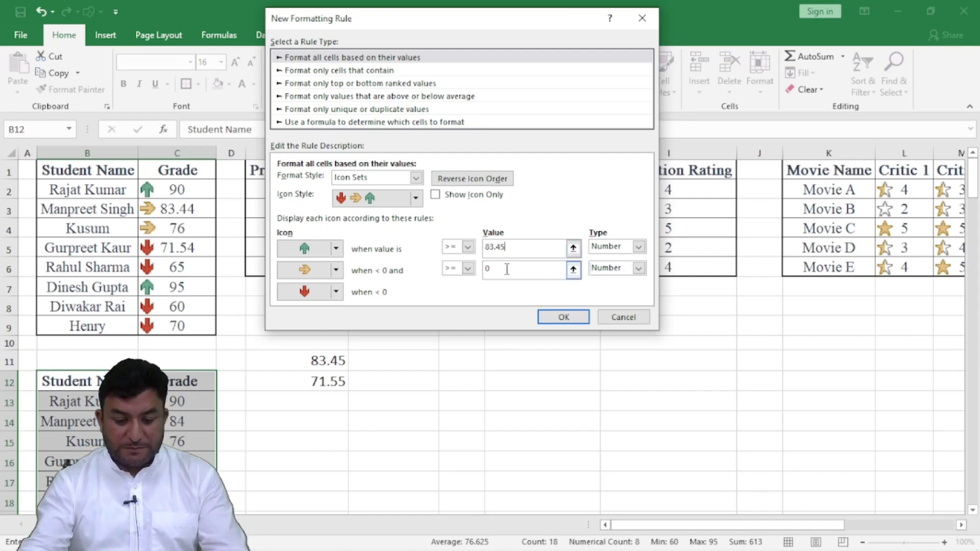
pyautogui.press('BackSpace')
pyautogui.write('71')
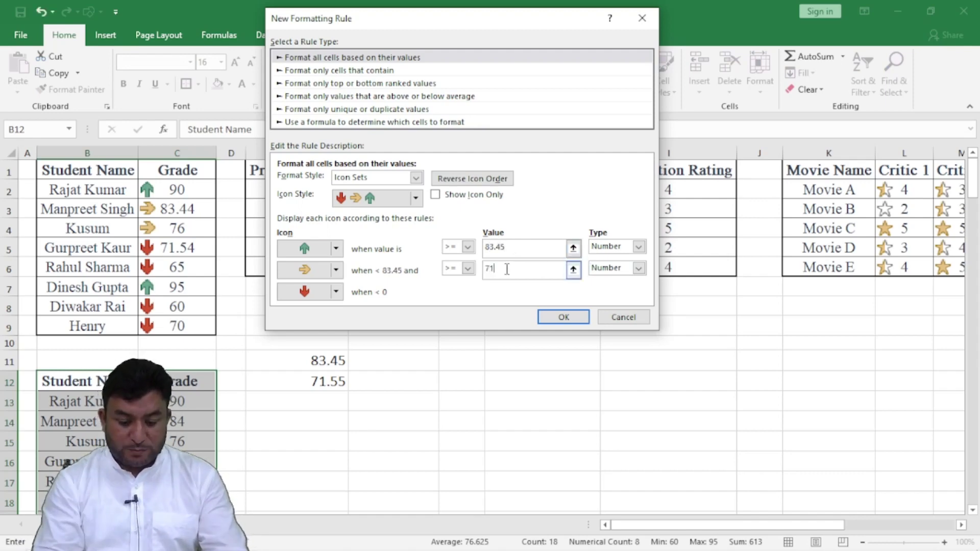
pyautogui.write('.55')
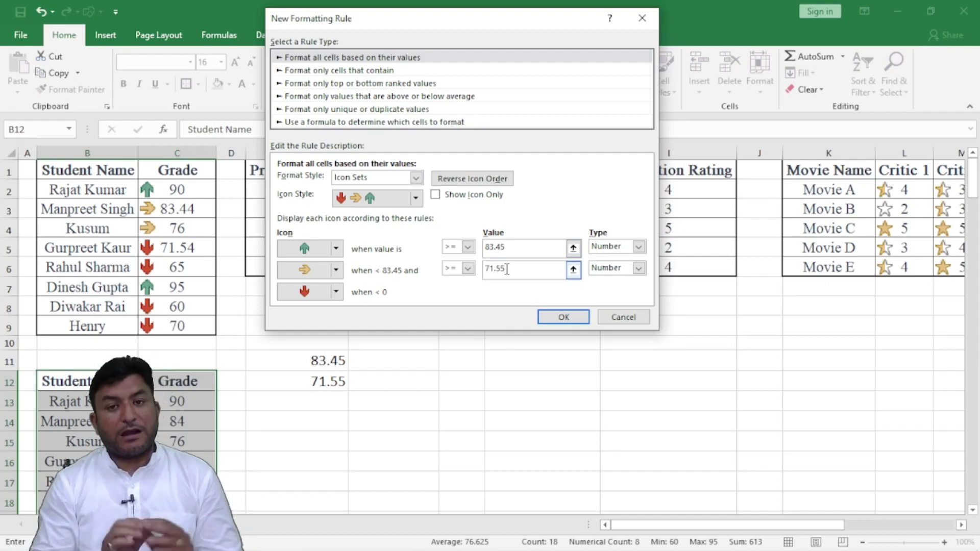
pyautogui.click(564, 318)
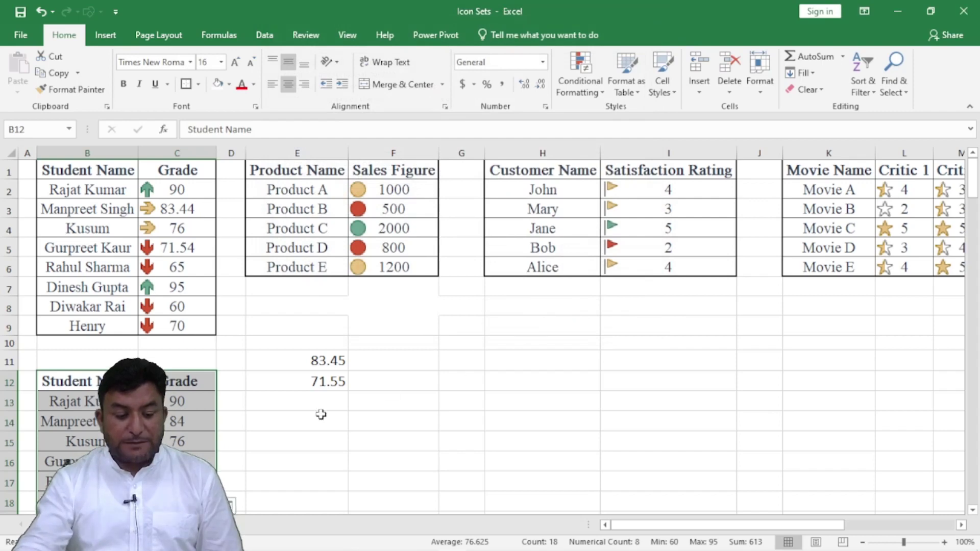
pyautogui.scroll(-3, 320, 414)
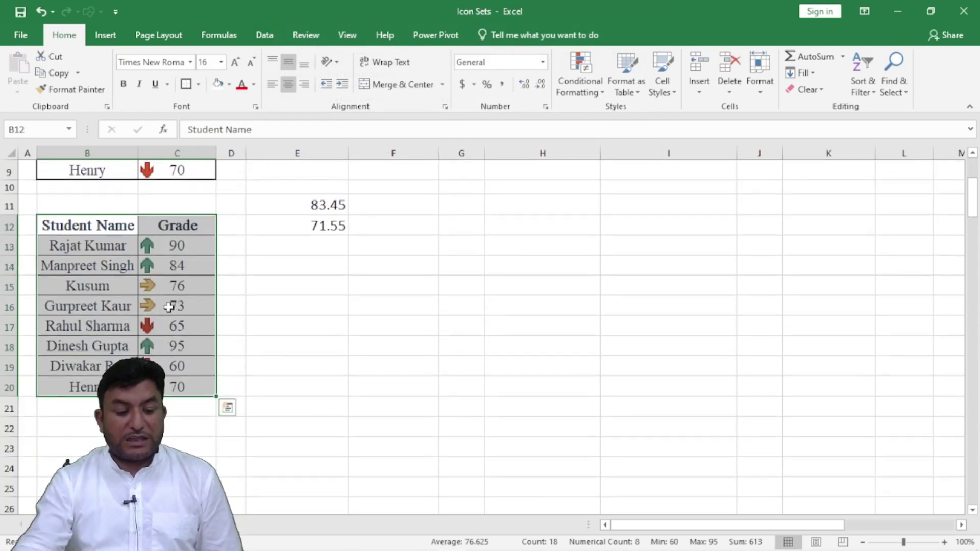
pyautogui.scroll(3, 181, 340)
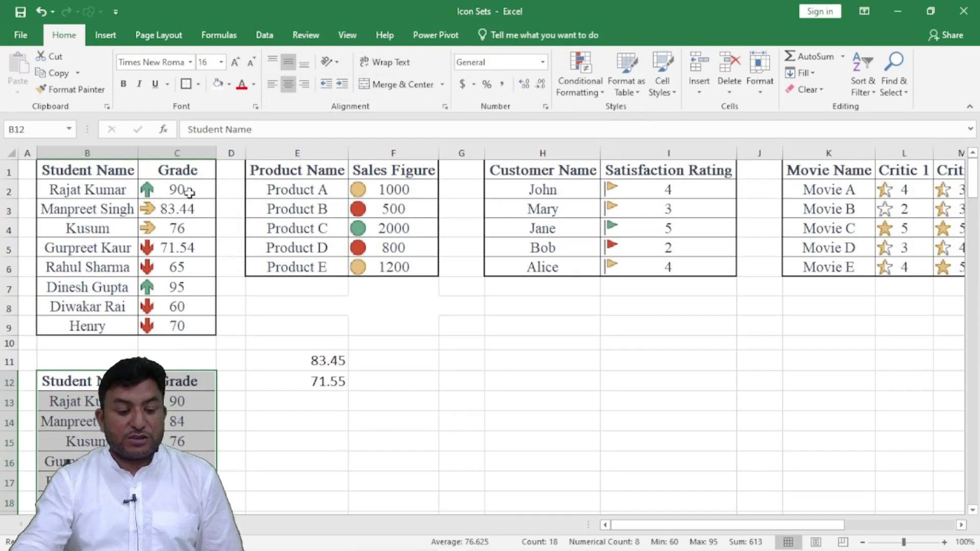
pyautogui.scroll(-2, 184, 269)
pyautogui.scroll(-1, 191, 351)
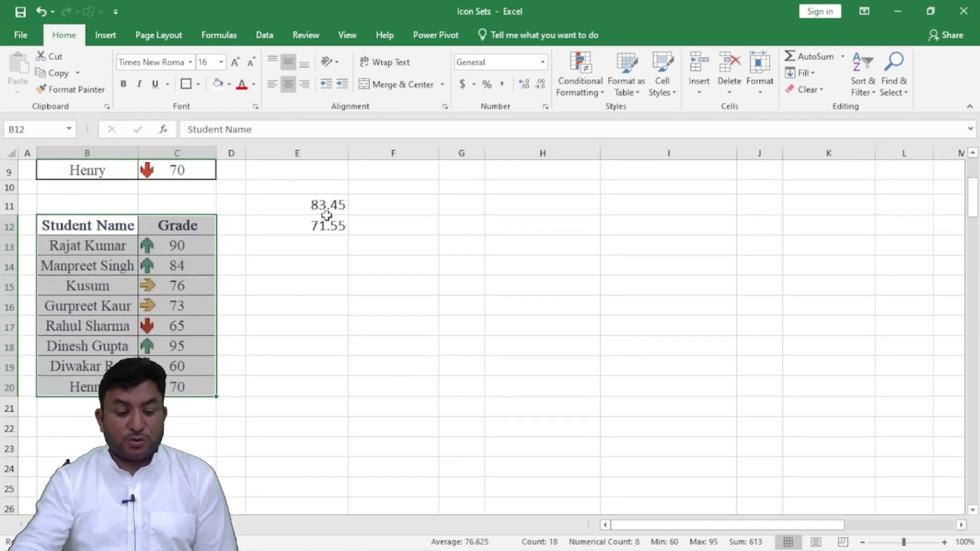
pyautogui.moveTo(325, 205); pyautogui.dragTo(325, 217)
pyautogui.scroll(3, 365, 368)
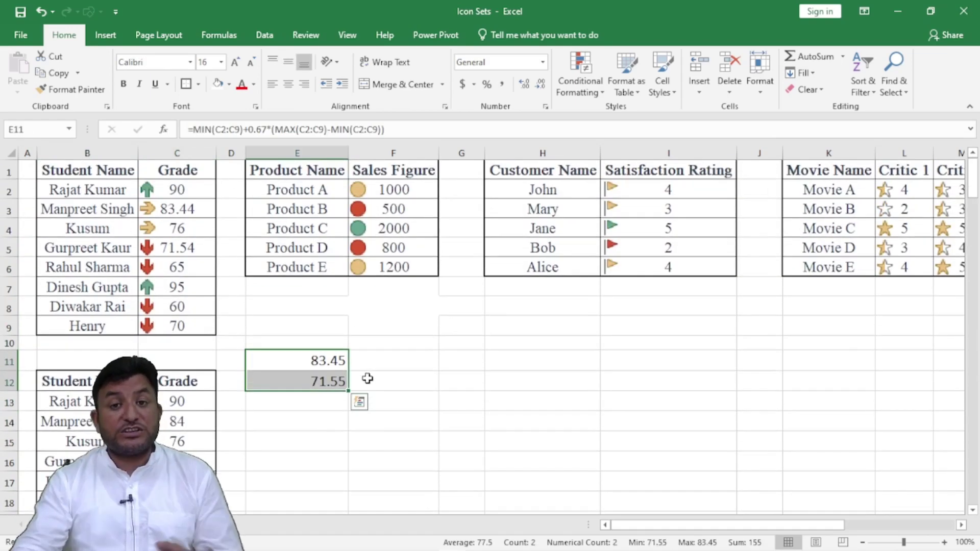
pyautogui.scroll(-1, 367, 378)
pyautogui.scroll(-2, 368, 378)
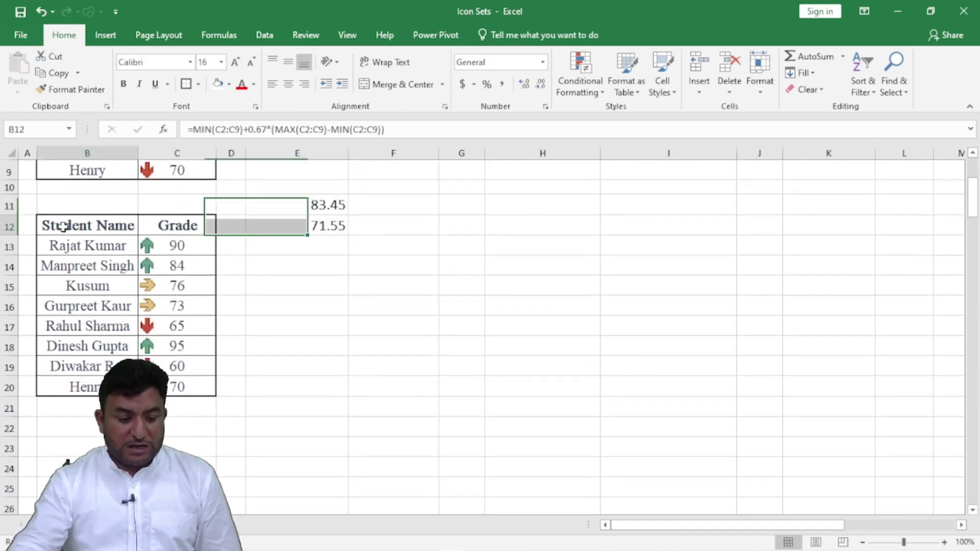
pyautogui.moveTo(62, 225); pyautogui.dragTo(193, 387)
pyautogui.click(580, 81)
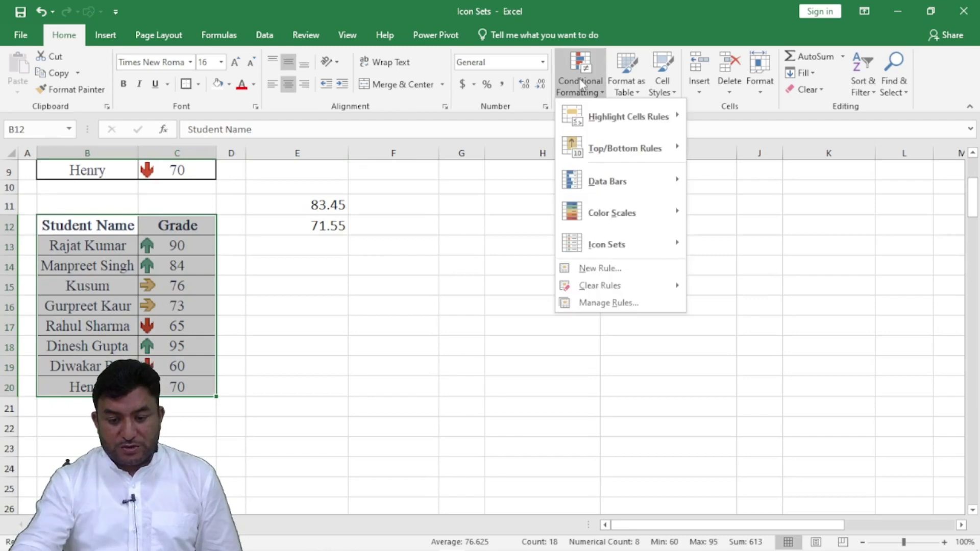
pyautogui.moveTo(607, 244)
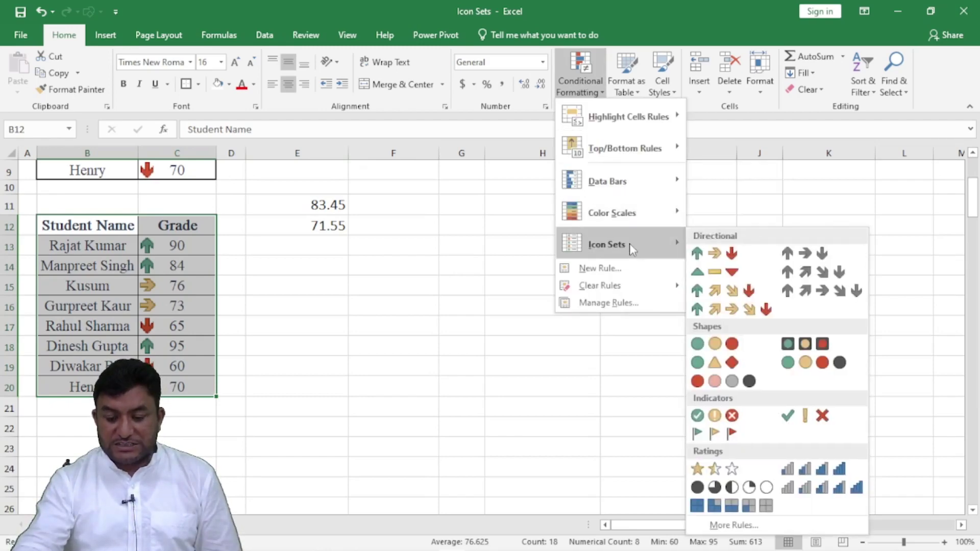
# - Cancel a stray new icon-set rule and open Manage Rules for the lower table
pyautogui.click(728, 525)
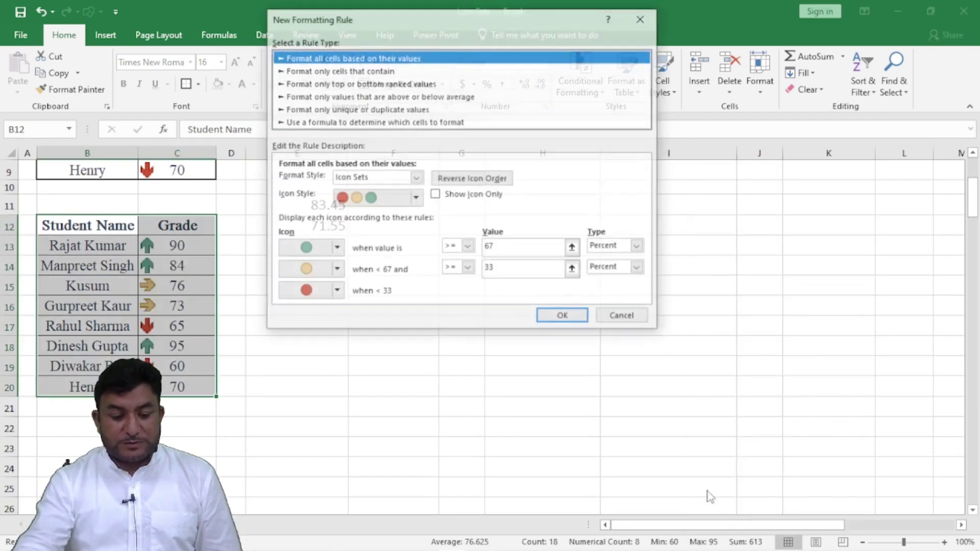
pyautogui.click(624, 317)
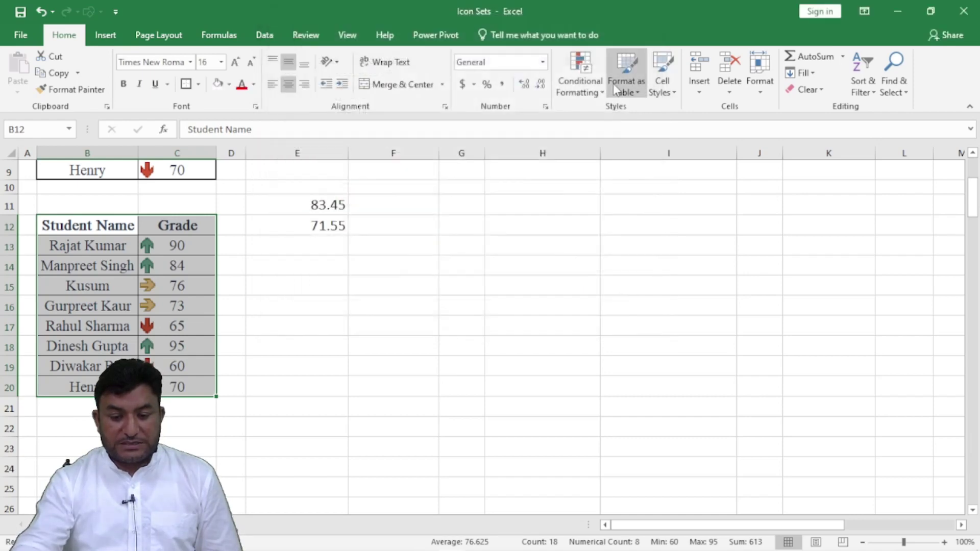
pyautogui.click(580, 84)
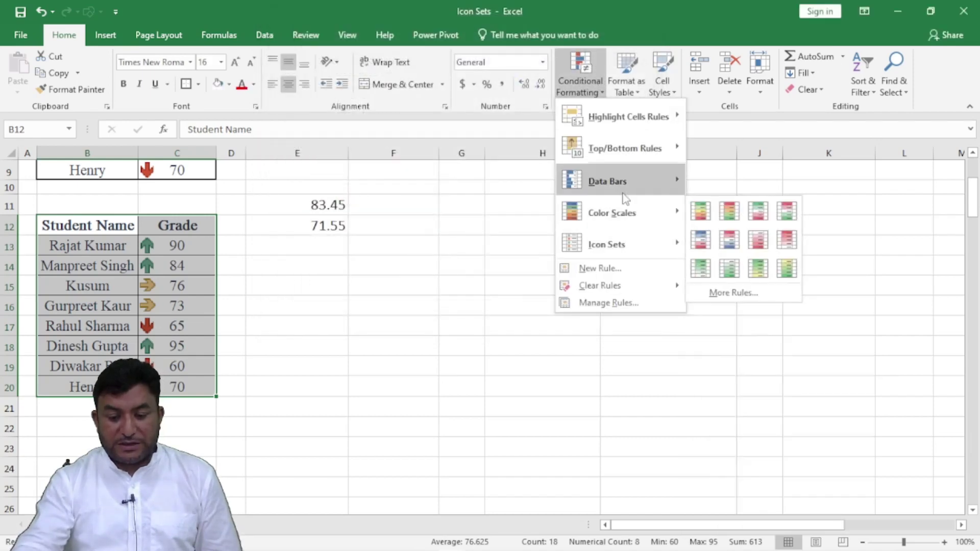
pyautogui.click(614, 301)
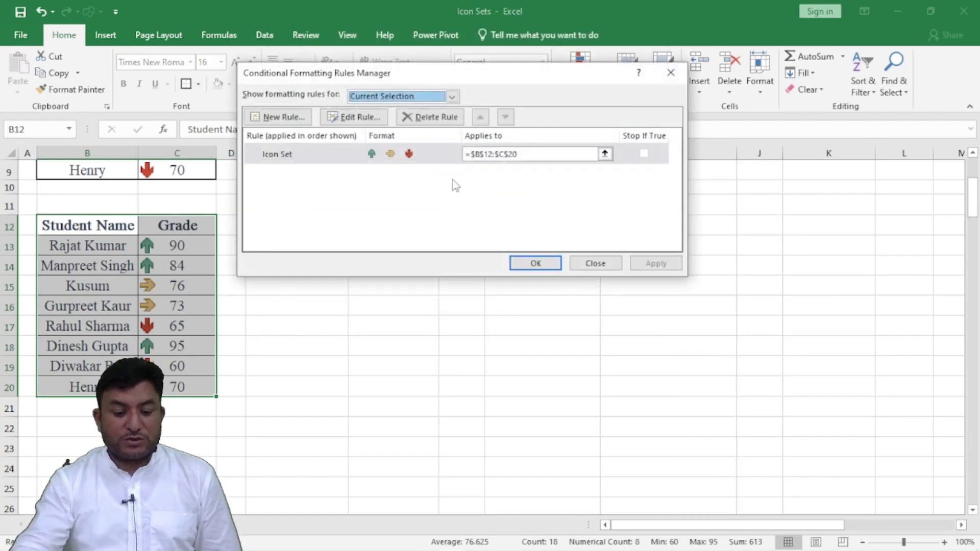
# - Edit the Icon Set rule and switch both threshold types to Formula
pyautogui.click(343, 123)
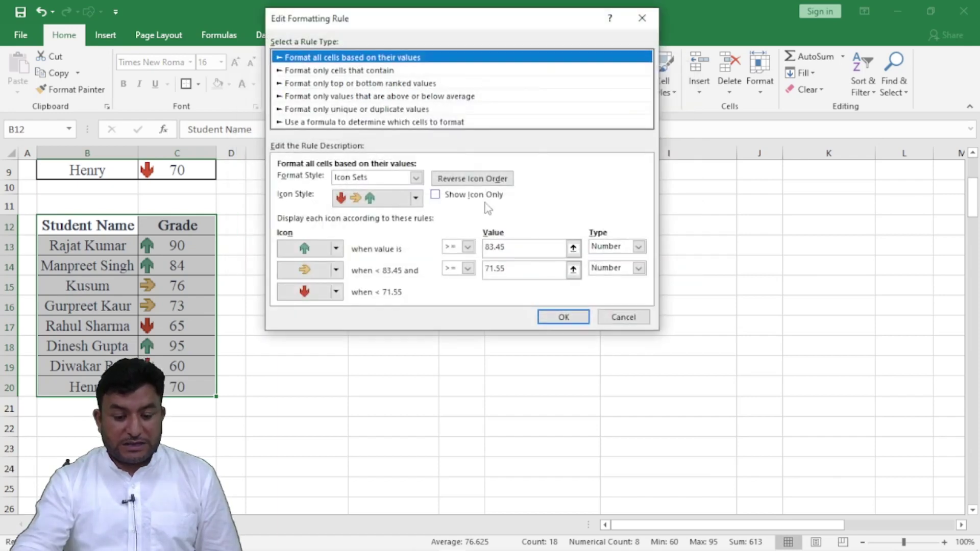
pyautogui.click(639, 247)
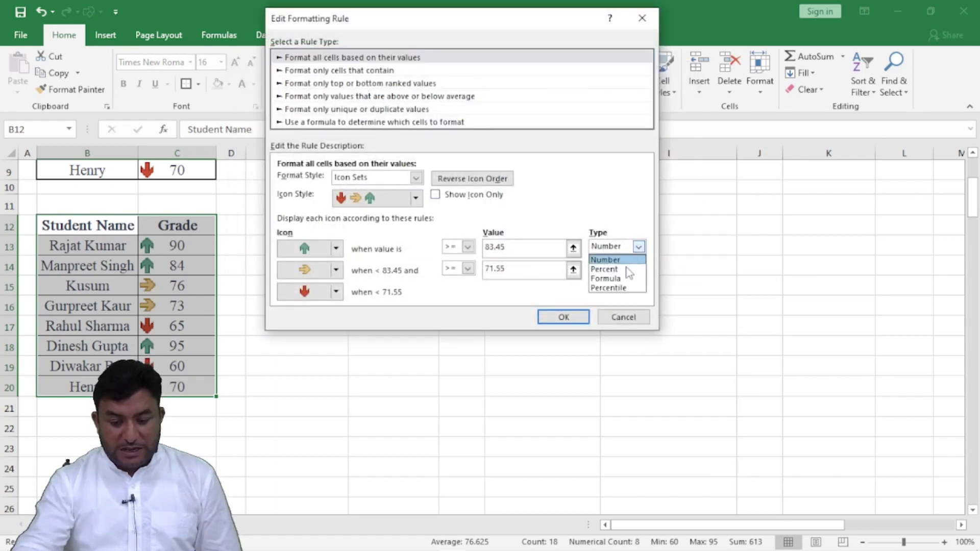
pyautogui.click(624, 279)
pyautogui.click(639, 268)
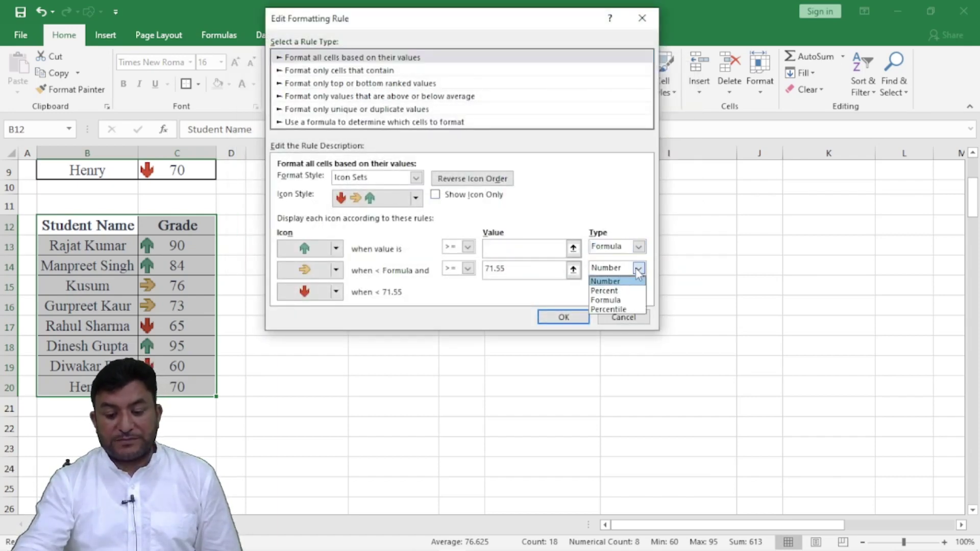
pyautogui.click(618, 302)
pyautogui.moveTo(459, 22); pyautogui.dragTo(586, 10)
# - Reference $E$11 and $E$12 as the thresholds, save the rule, and reselect B12:C20
pyautogui.click(631, 239)
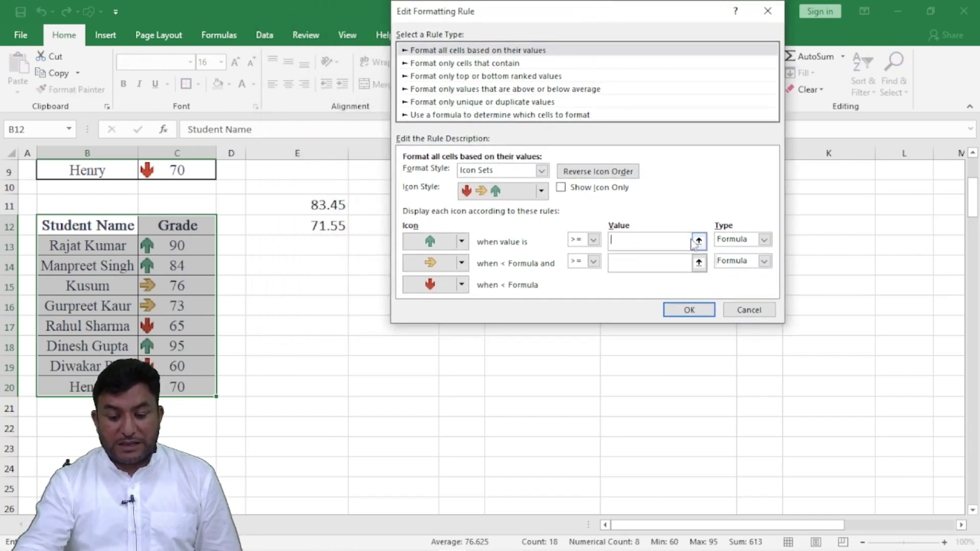
pyautogui.click(699, 239)
pyautogui.click(329, 205)
pyautogui.press('Return')
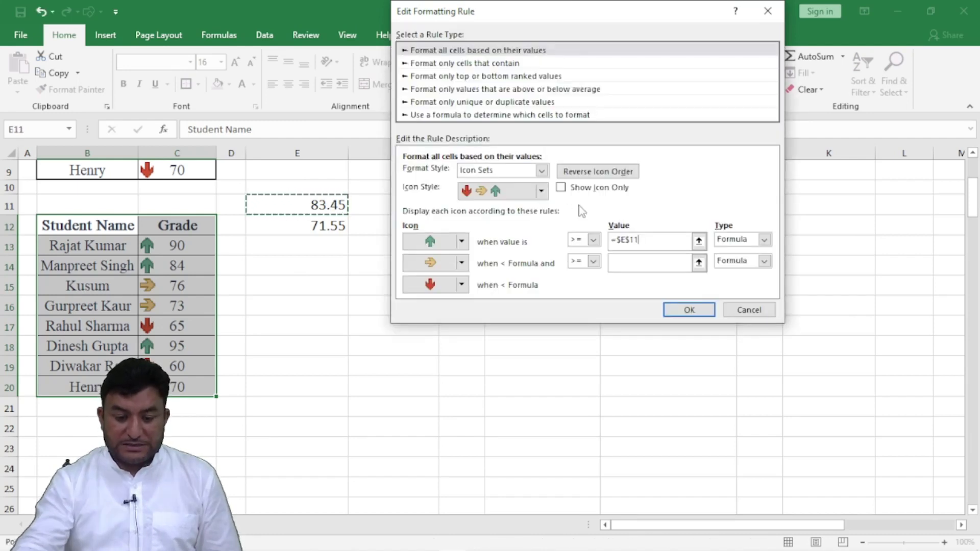
pyautogui.click(634, 266)
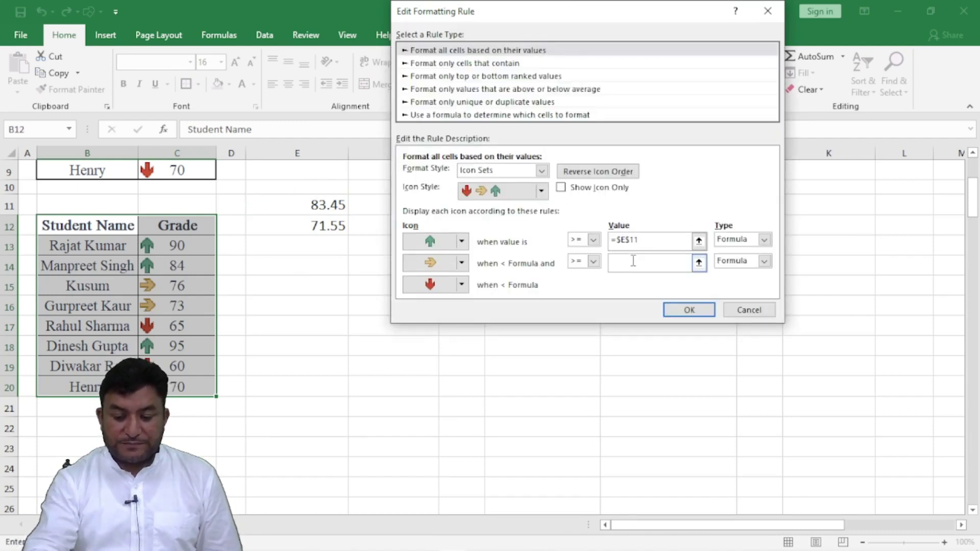
pyautogui.click(699, 263)
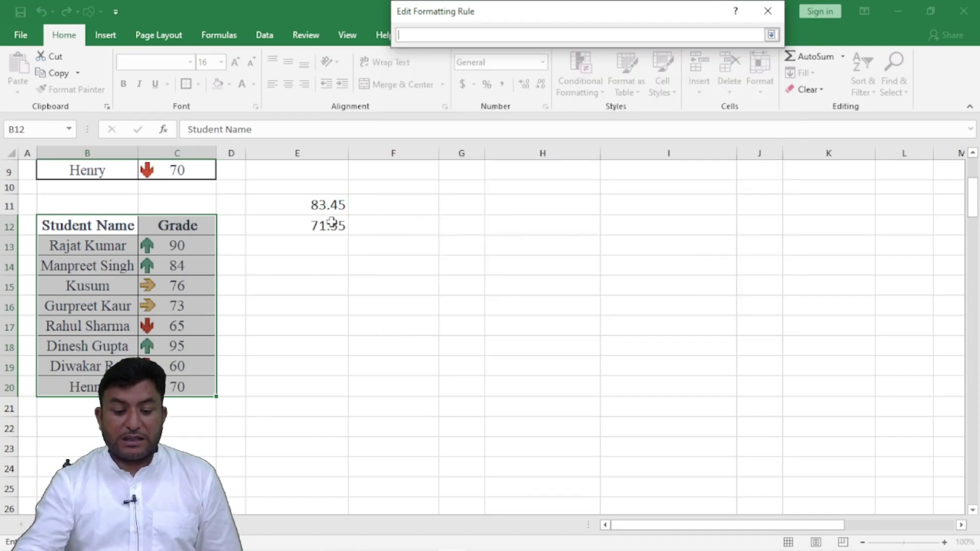
pyautogui.press('Return')
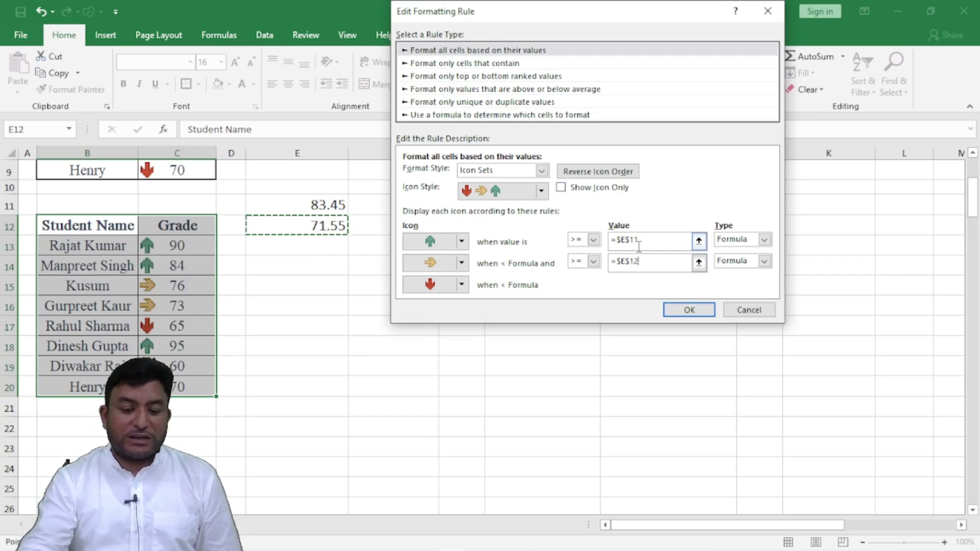
pyautogui.click(689, 311)
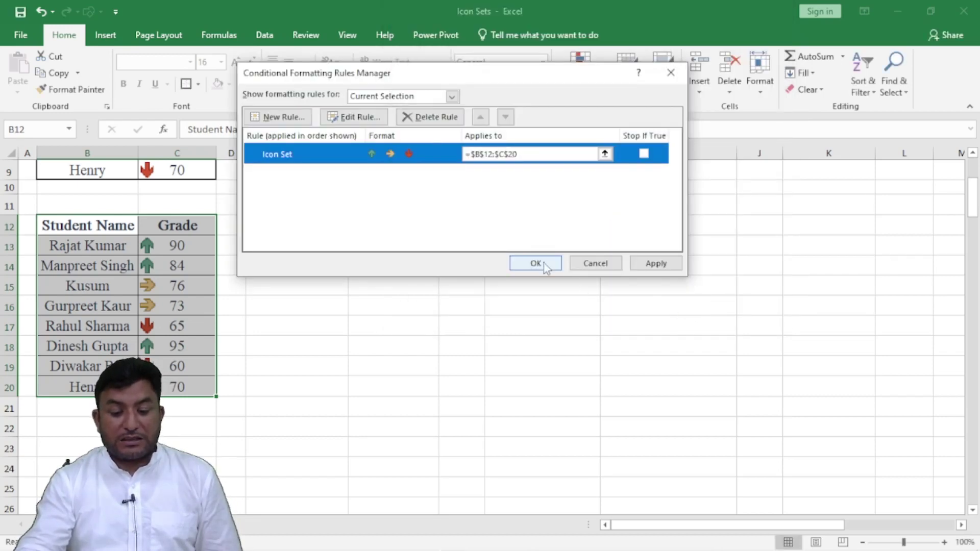
pyautogui.click(541, 264)
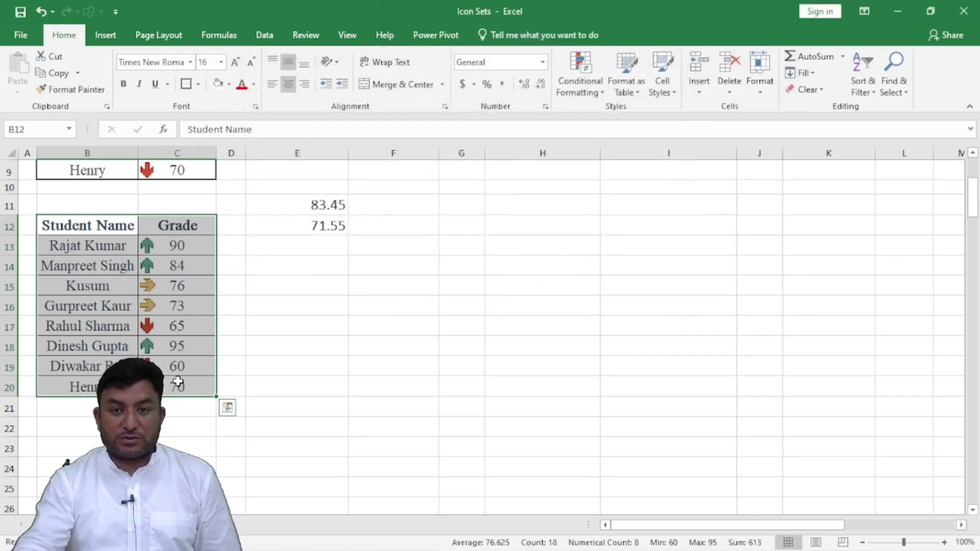
pyautogui.moveTo(76, 226)
pyautogui.mouseDown()
pyautogui.moveTo(168, 285)
pyautogui.moveTo(197, 380)
pyautogui.mouseUp()
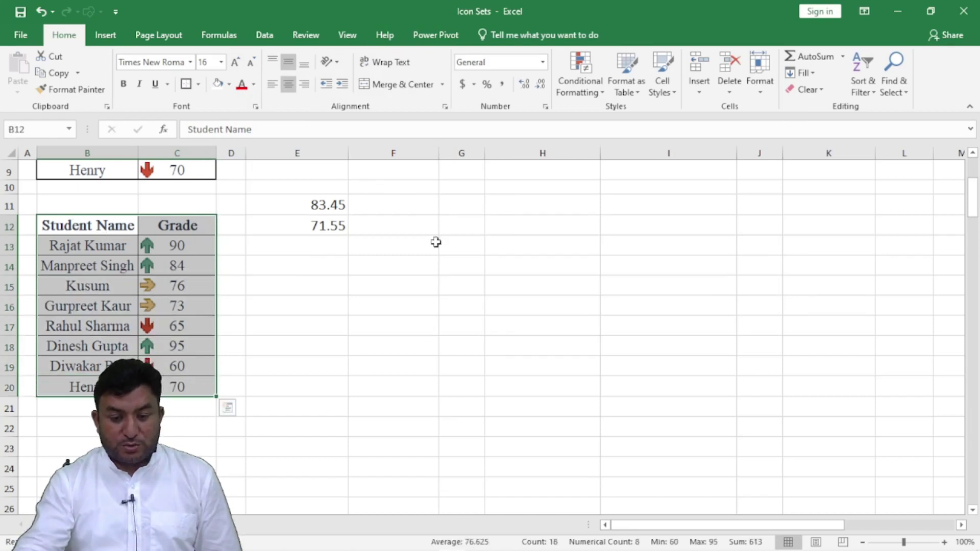
pyautogui.click(588, 82)
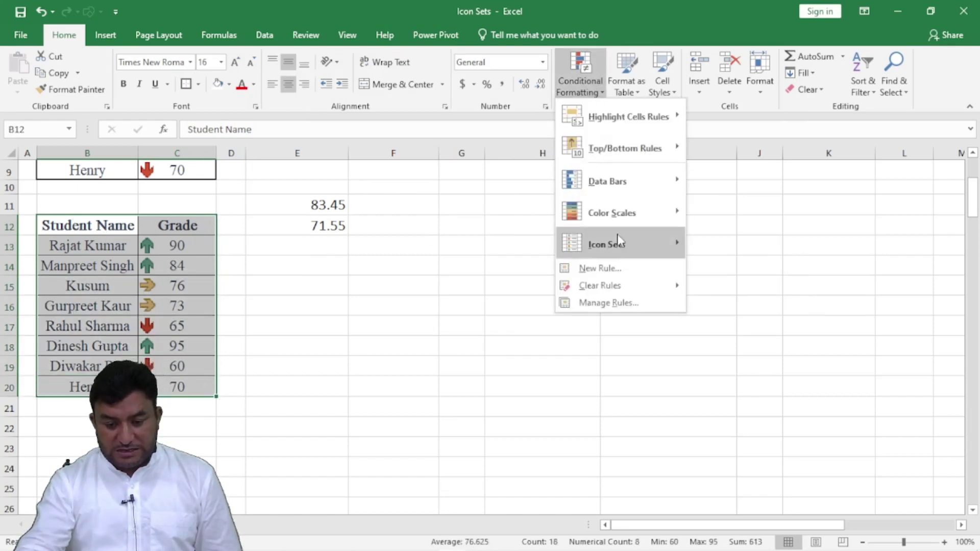
pyautogui.moveTo(600, 286)
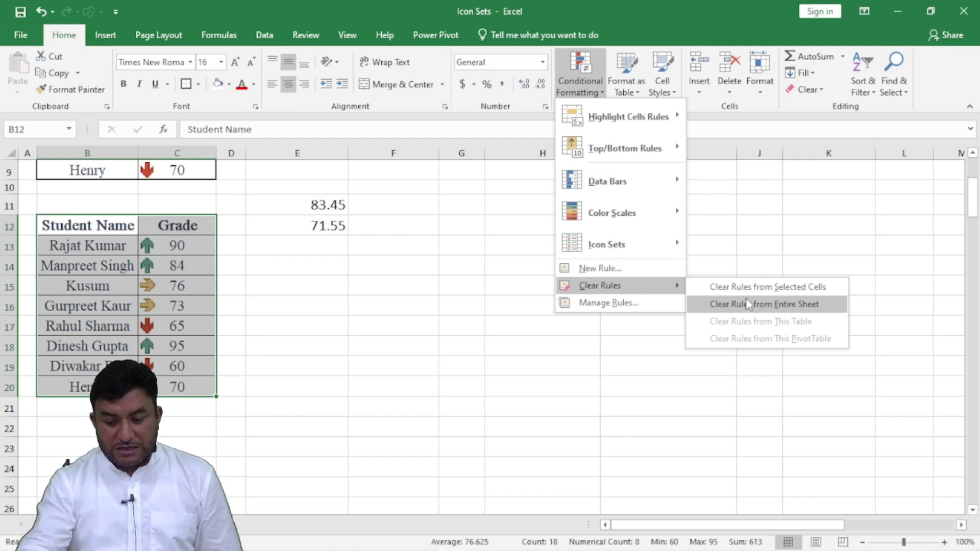
# - Clear the conditional formatting from B12:C20, removing its arrows, then reselect the table
pyautogui.click(741, 287)
pyautogui.click(513, 301)
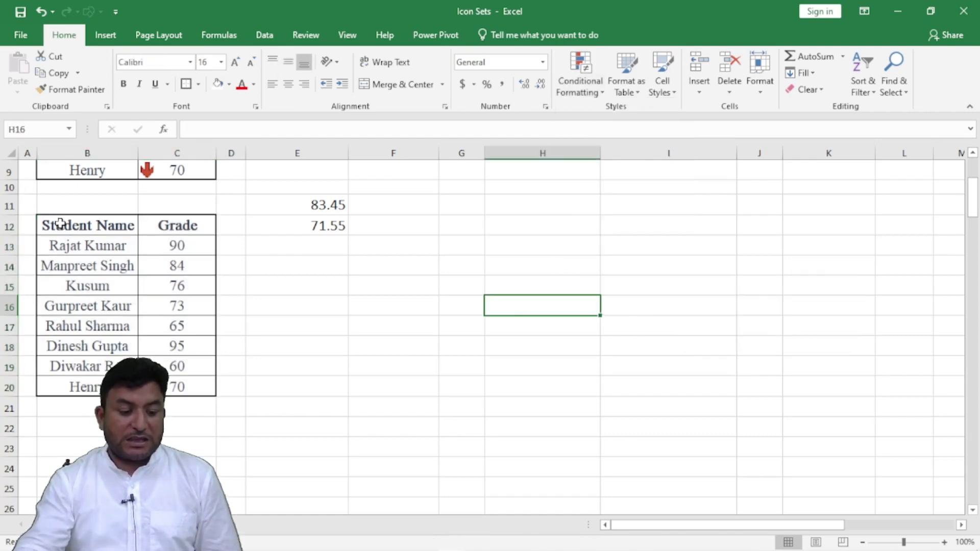
pyautogui.moveTo(61, 223); pyautogui.dragTo(179, 367)
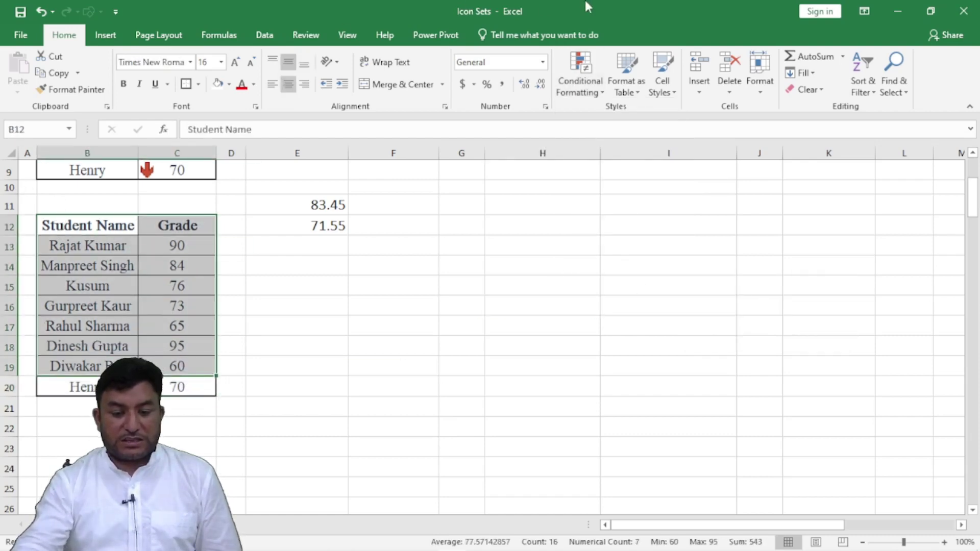
pyautogui.click(124, 309)
pyautogui.moveTo(72, 225)
pyautogui.mouseDown()
pyautogui.moveTo(210, 278)
pyautogui.moveTo(197, 392)
pyautogui.mouseUp()
pyautogui.click(579, 74)
pyautogui.moveTo(607, 244)
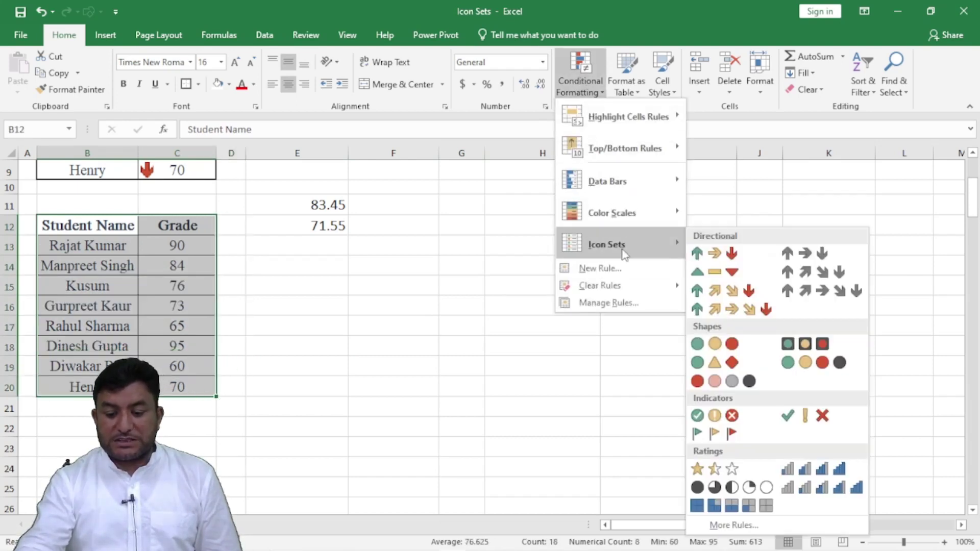
pyautogui.click(610, 304)
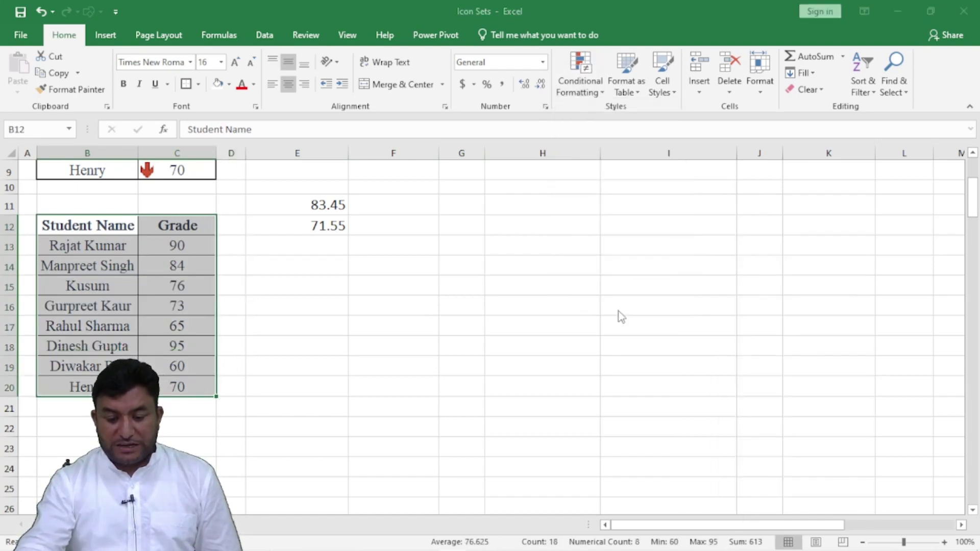
# - Start a new icon-set rule using the 3 Arrows (Colored) style
pyautogui.click(294, 117)
pyautogui.click(430, 192)
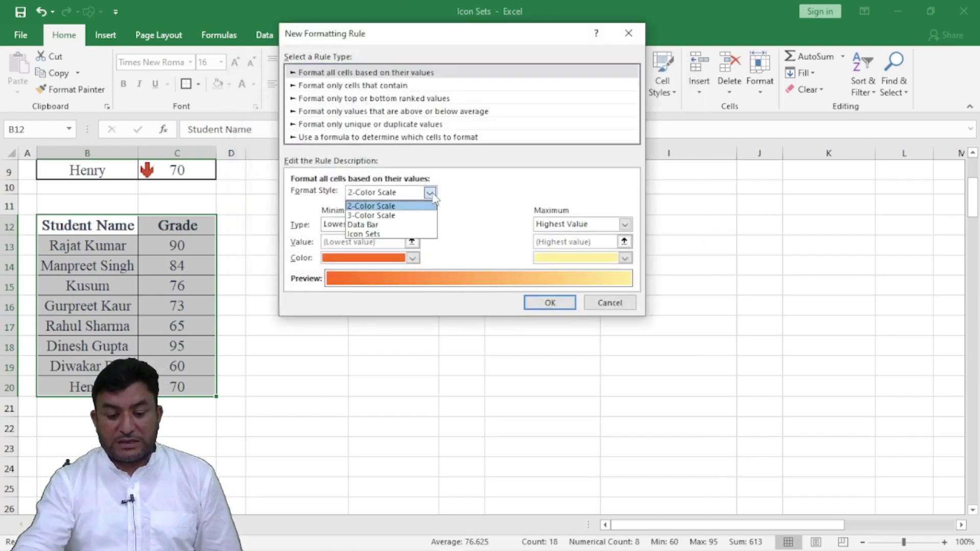
pyautogui.click(384, 233)
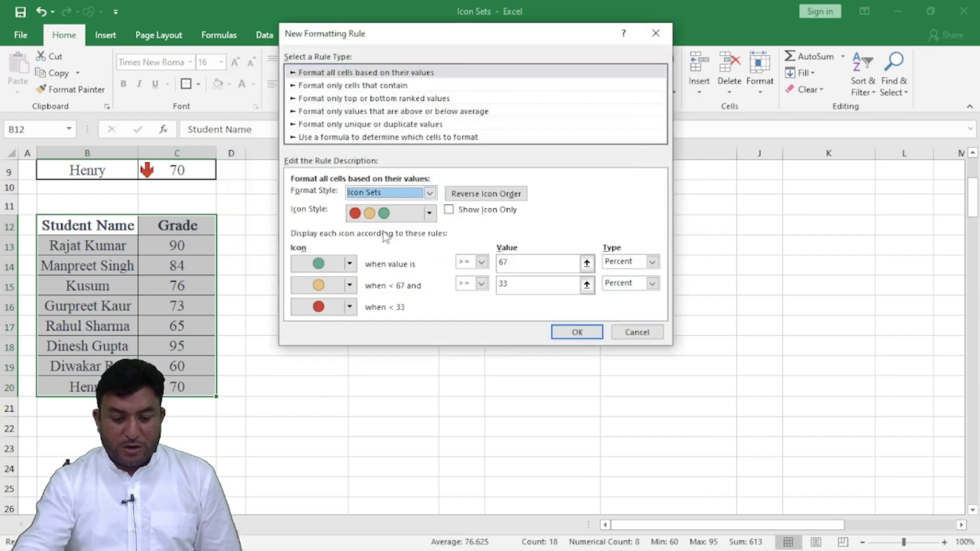
pyautogui.click(430, 214)
pyautogui.scroll(-2, 431, 236)
pyautogui.scroll(-1, 432, 236)
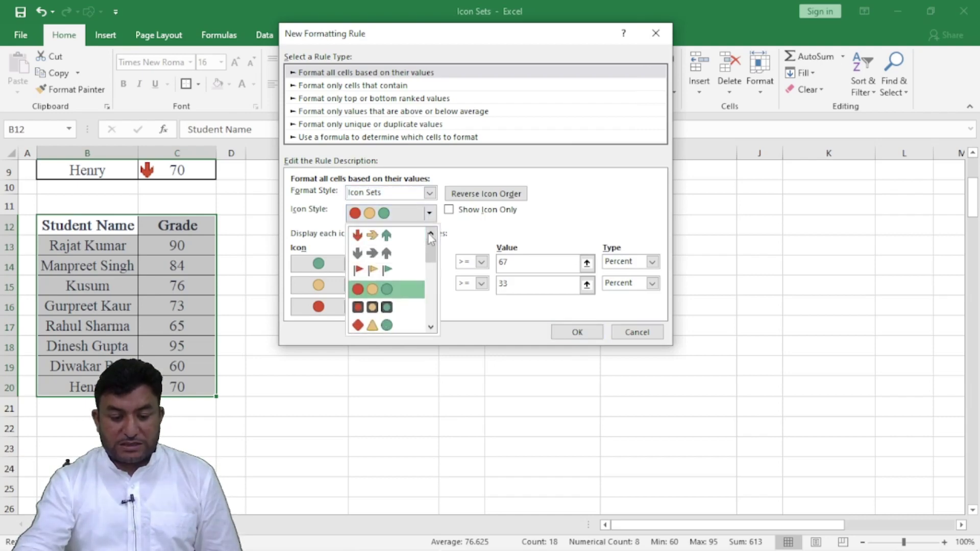
pyautogui.click(391, 289)
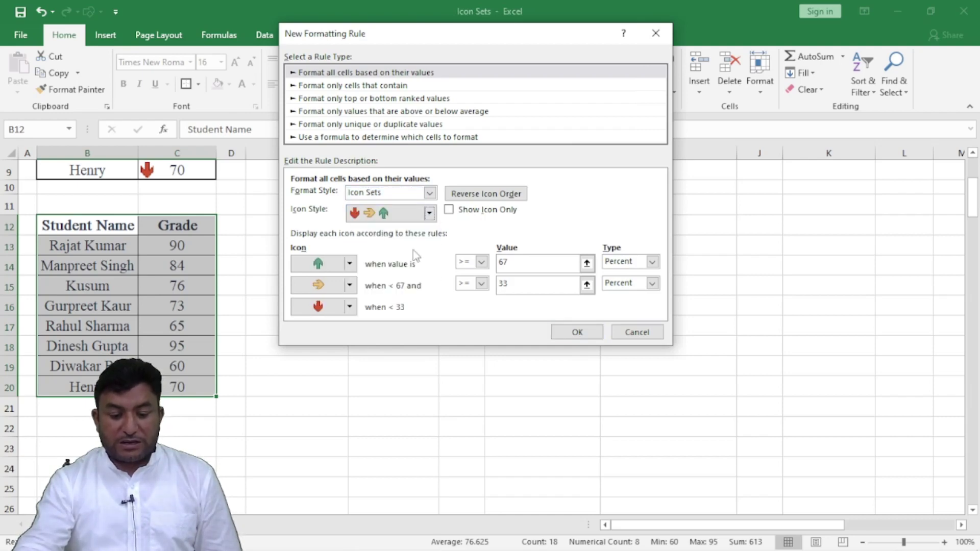
# - Set both threshold value types to Formula
pyautogui.click(652, 262)
pyautogui.click(624, 295)
pyautogui.click(653, 283)
pyautogui.click(619, 314)
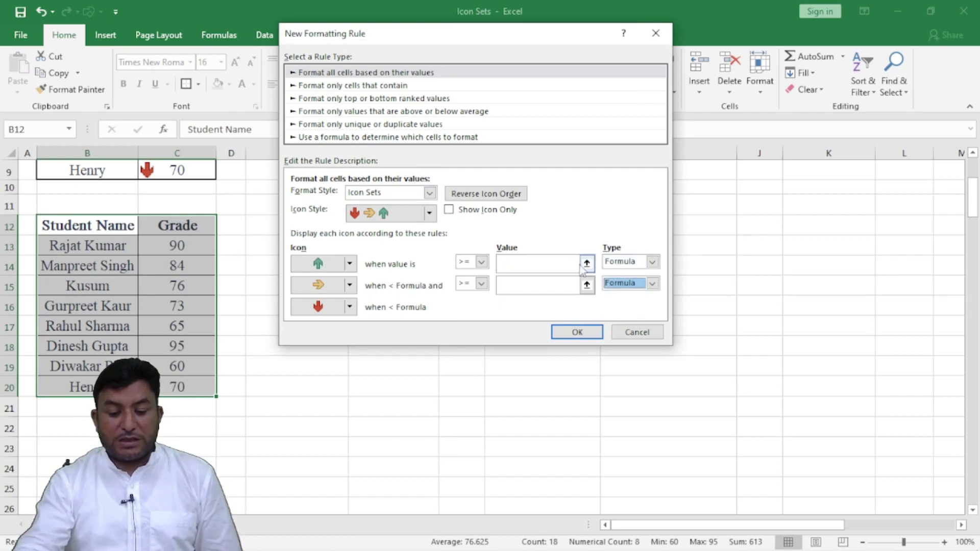
# - Reference $E$11 and $E$12 as the top and second thresholds, then apply the rule
pyautogui.click(587, 263)
pyautogui.click(329, 201)
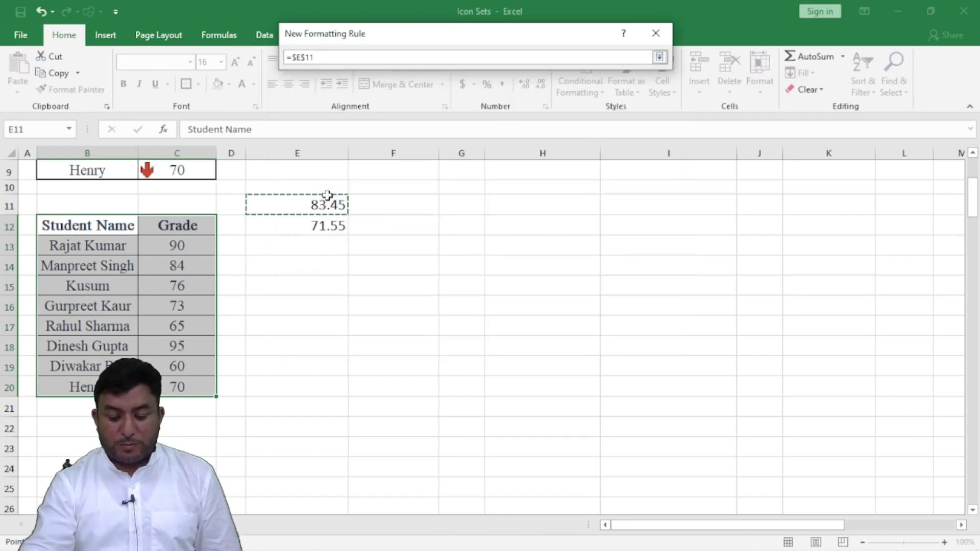
pyautogui.press('Return')
pyautogui.click(588, 285)
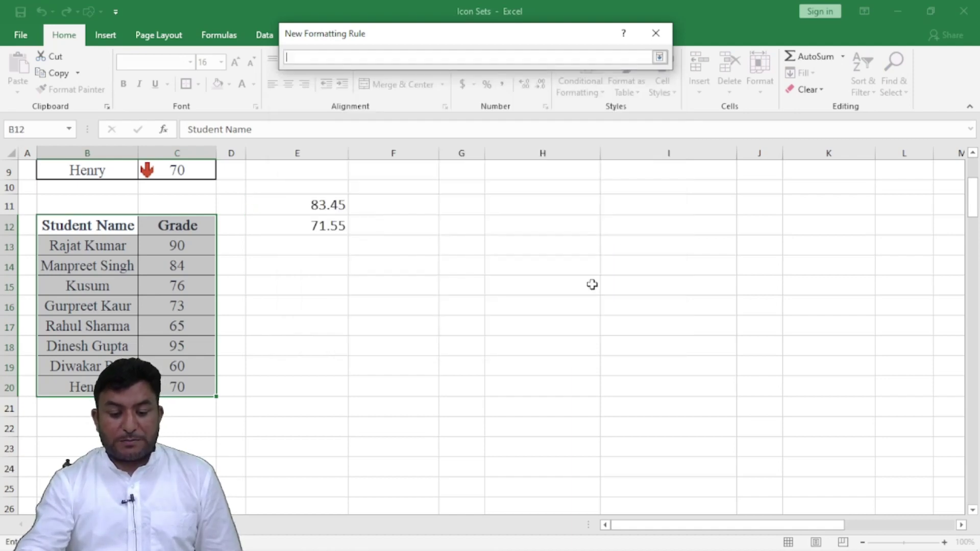
pyautogui.click(327, 217)
pyautogui.press('Return')
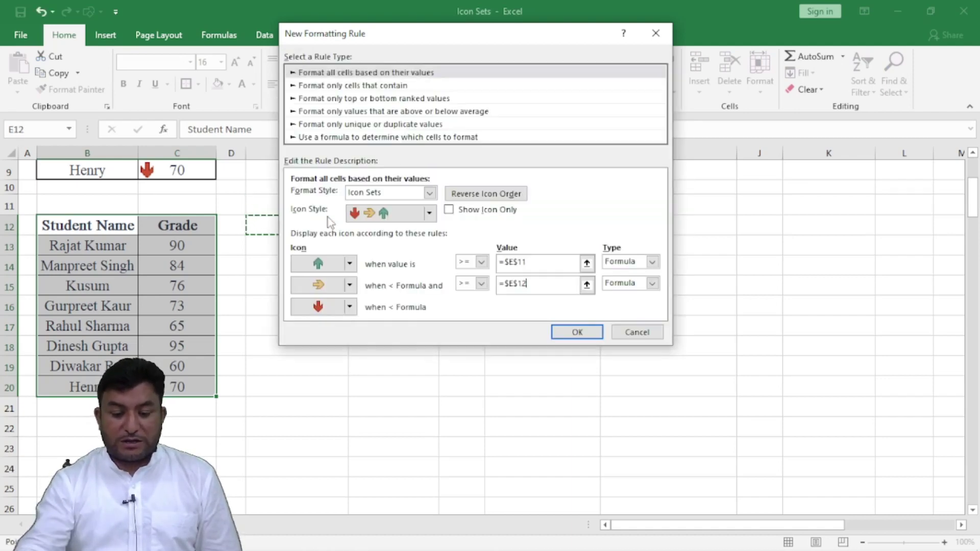
pyautogui.click(581, 333)
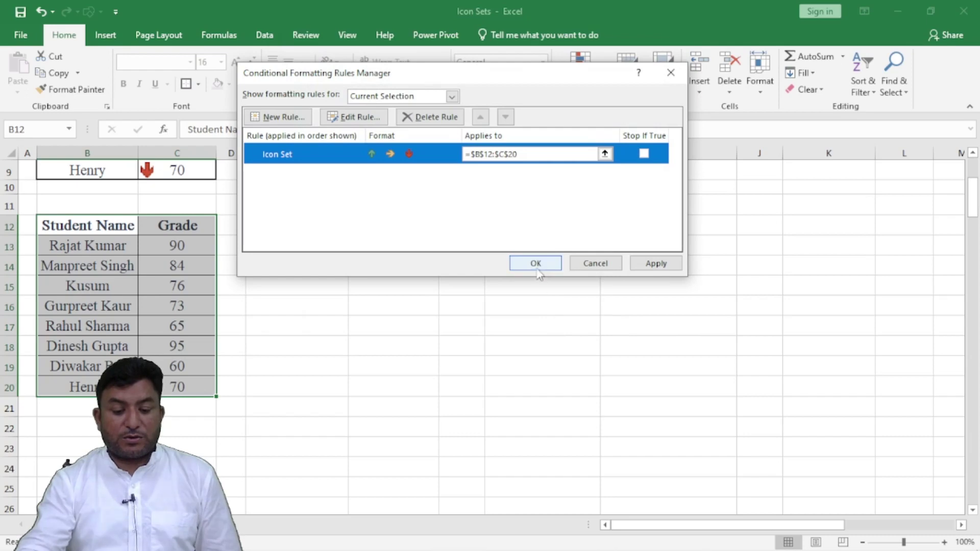
pyautogui.click(536, 263)
pyautogui.click(355, 342)
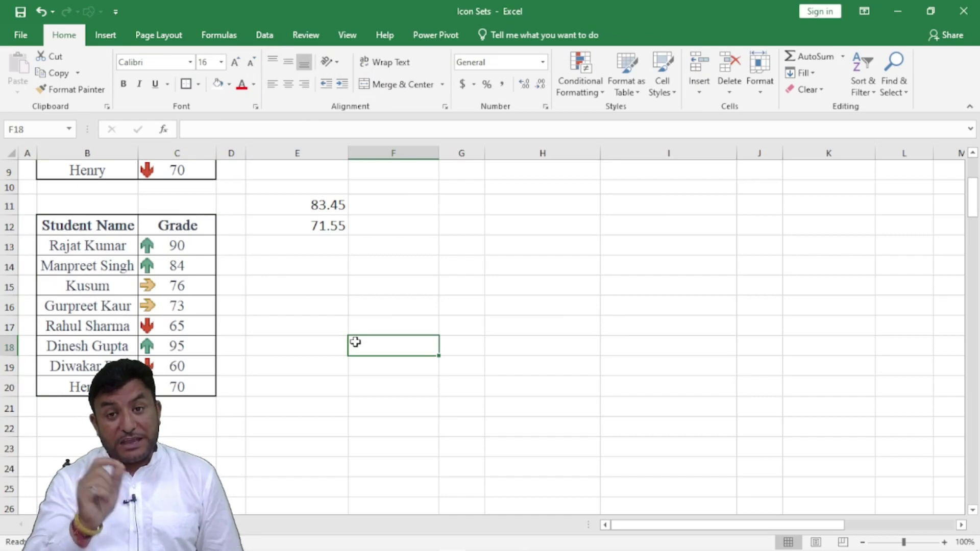
# - Apply the 4 Arrows (Colored) icon set to the upper table B1:C9
pyautogui.scroll(3, 361, 303)
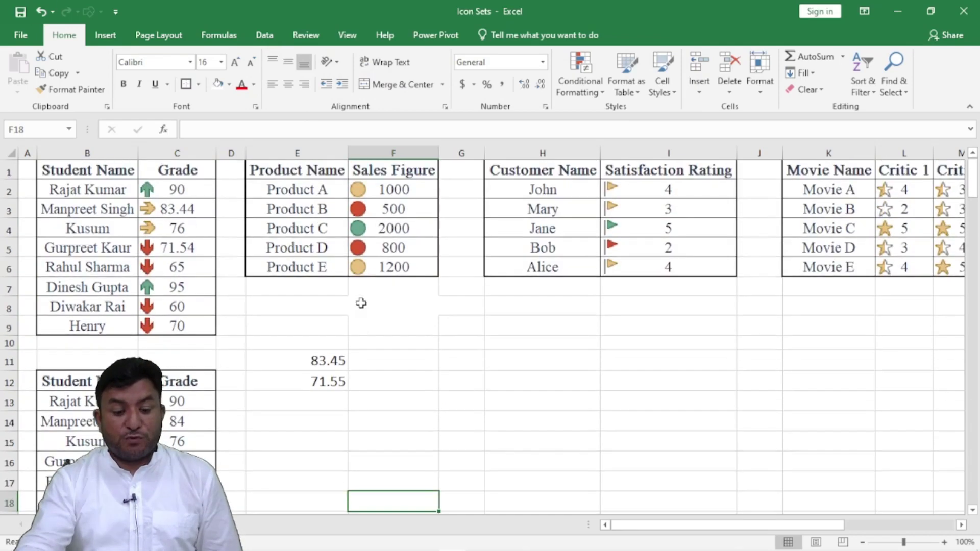
pyautogui.moveTo(81, 174); pyautogui.dragTo(191, 309)
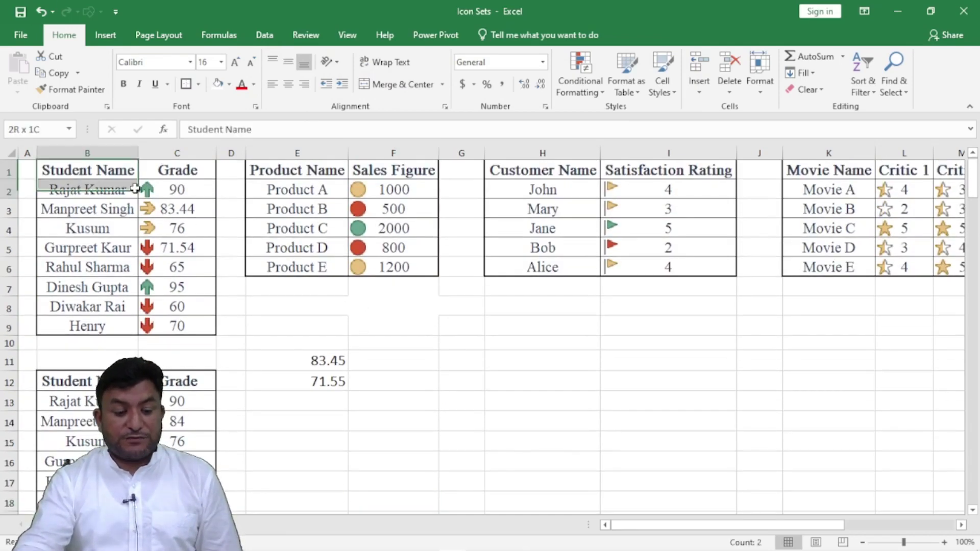
pyautogui.click(581, 82)
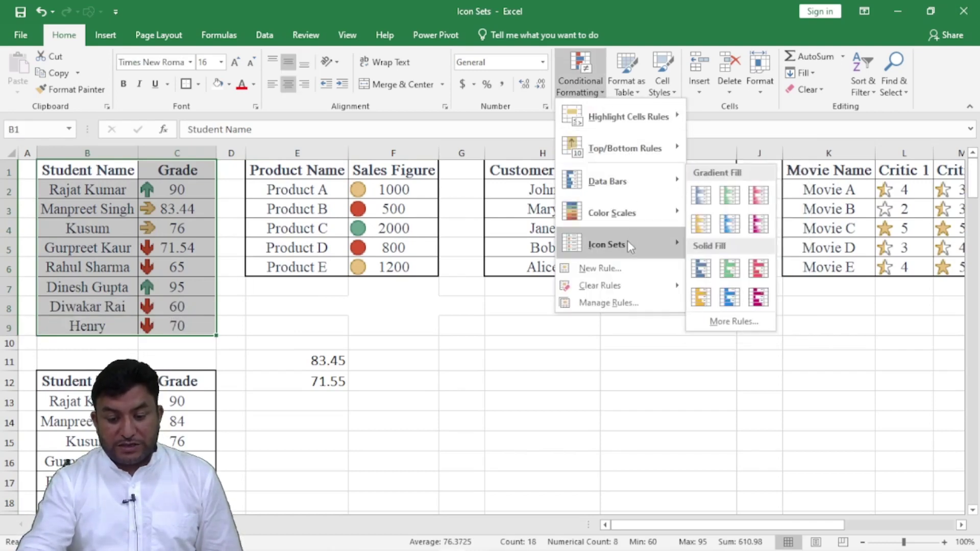
pyautogui.moveTo(607, 244)
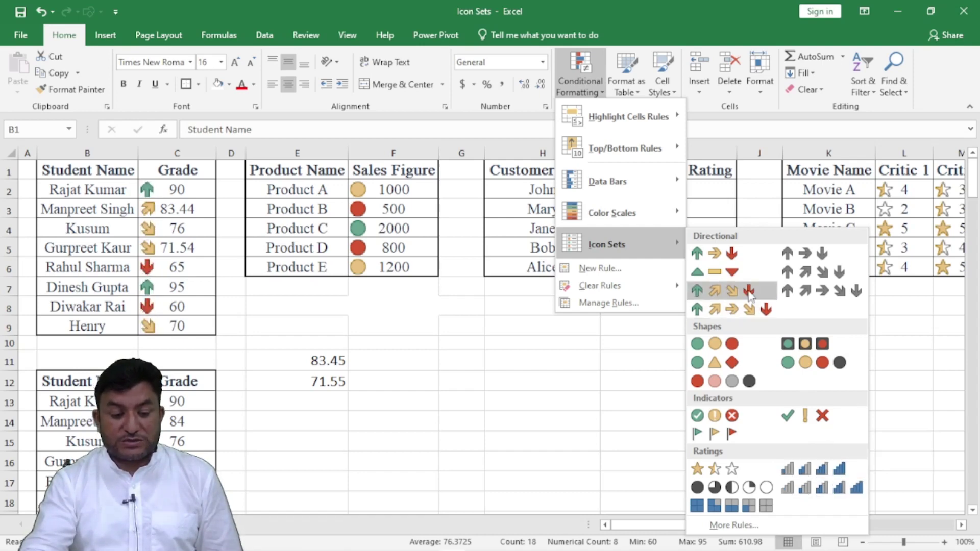
pyautogui.click(749, 292)
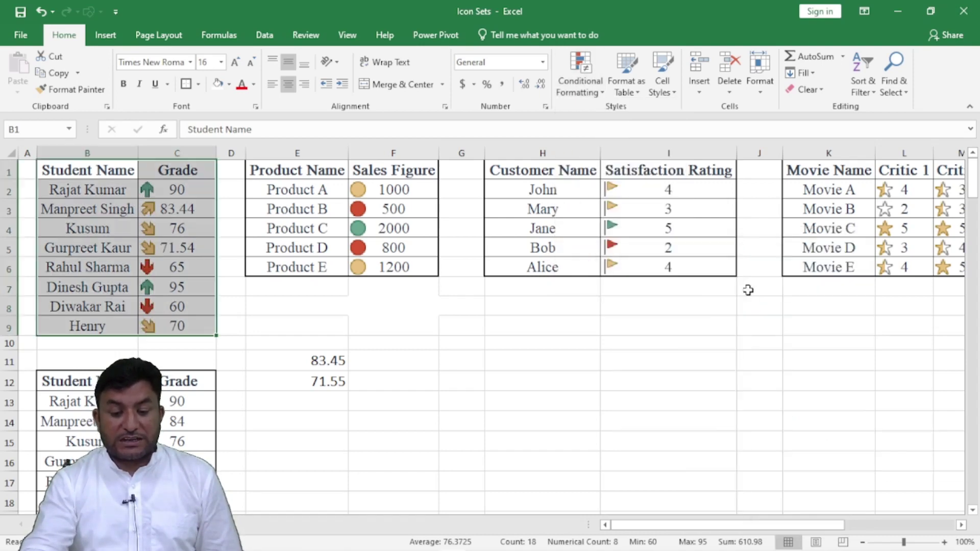
pyautogui.click(575, 91)
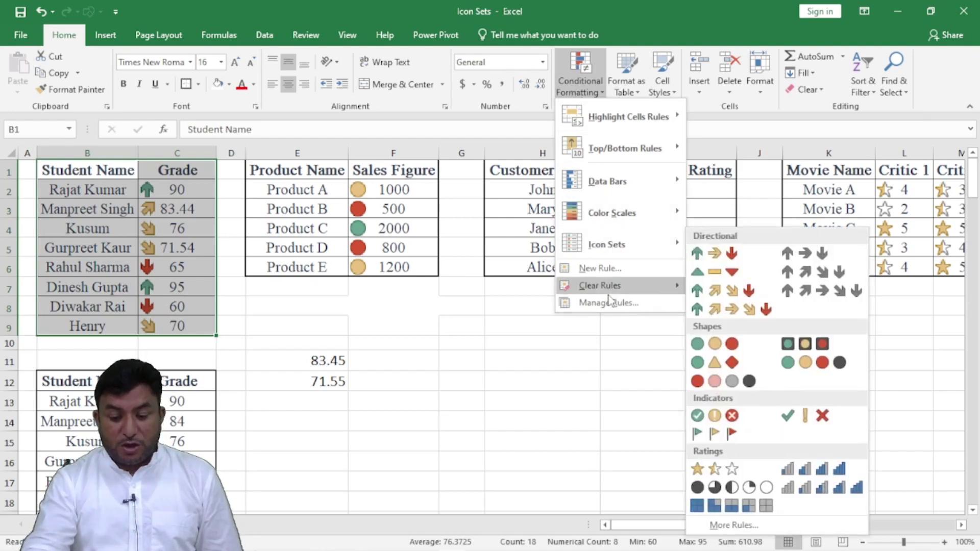
pyautogui.click(607, 303)
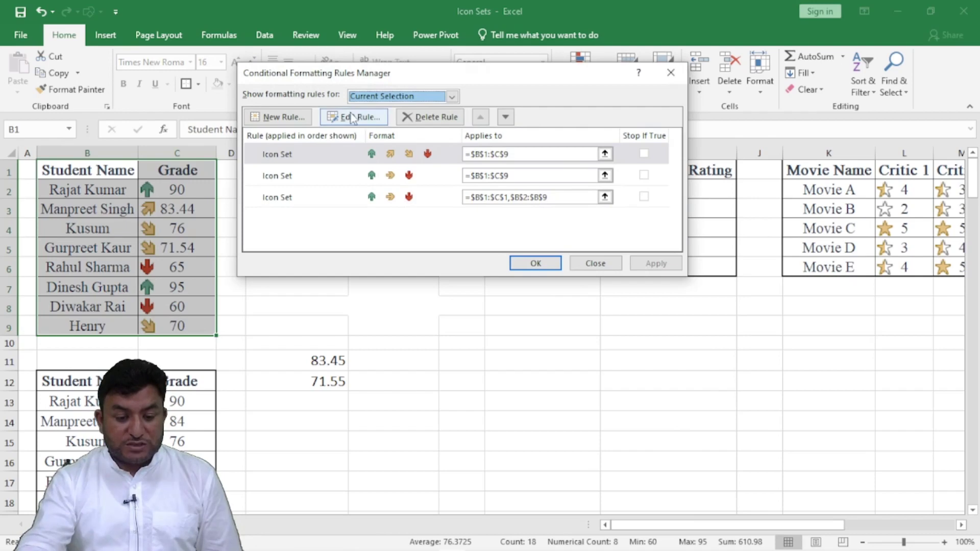
pyautogui.click(352, 117)
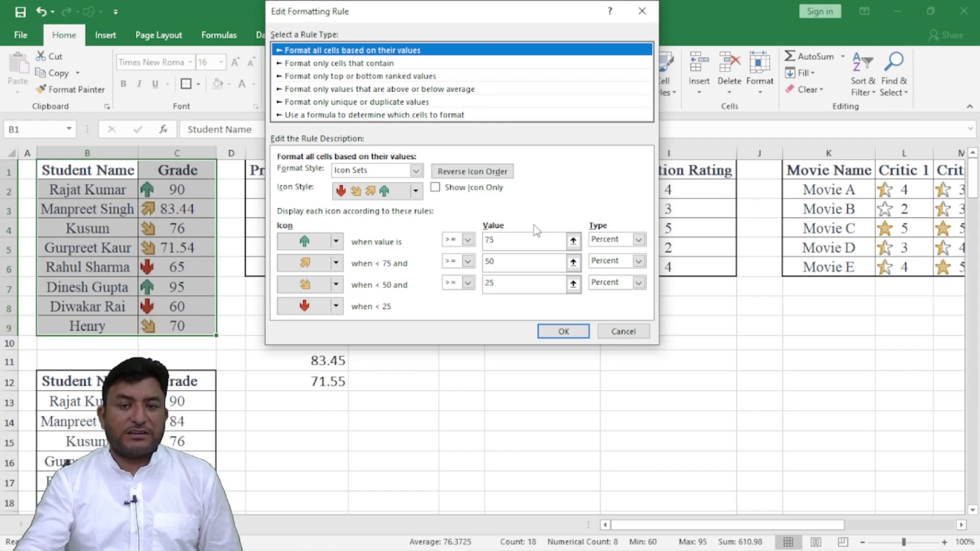
pyautogui.click(633, 332)
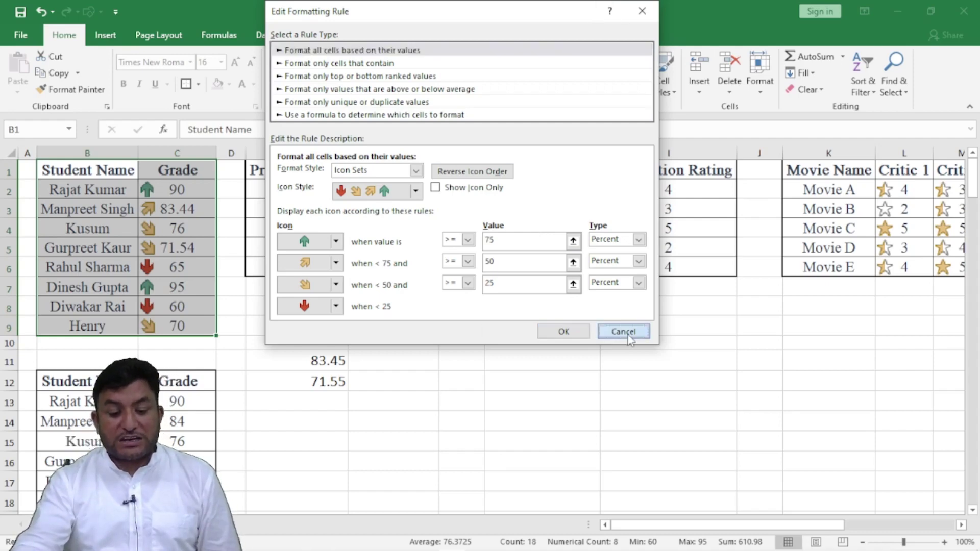
pyautogui.click(609, 264)
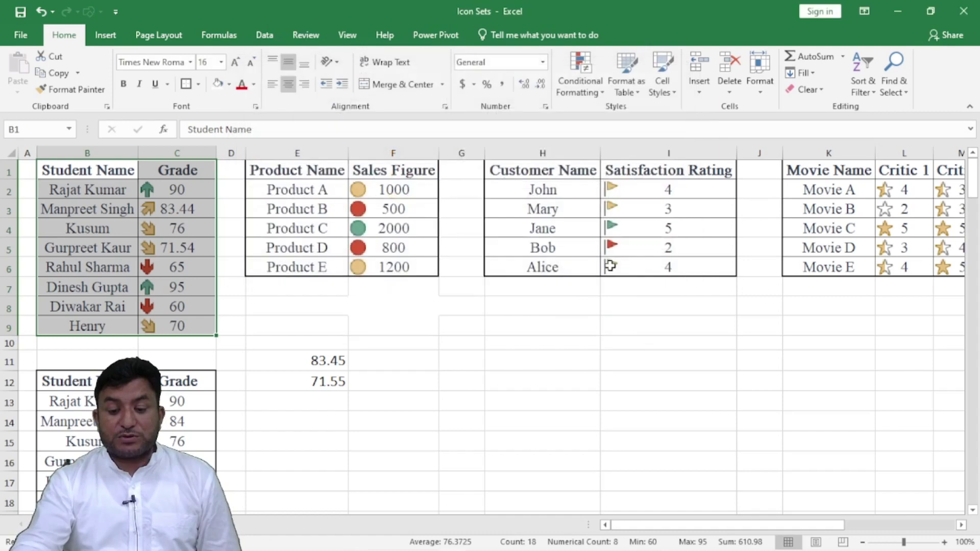
pyautogui.click(580, 80)
pyautogui.moveTo(607, 244)
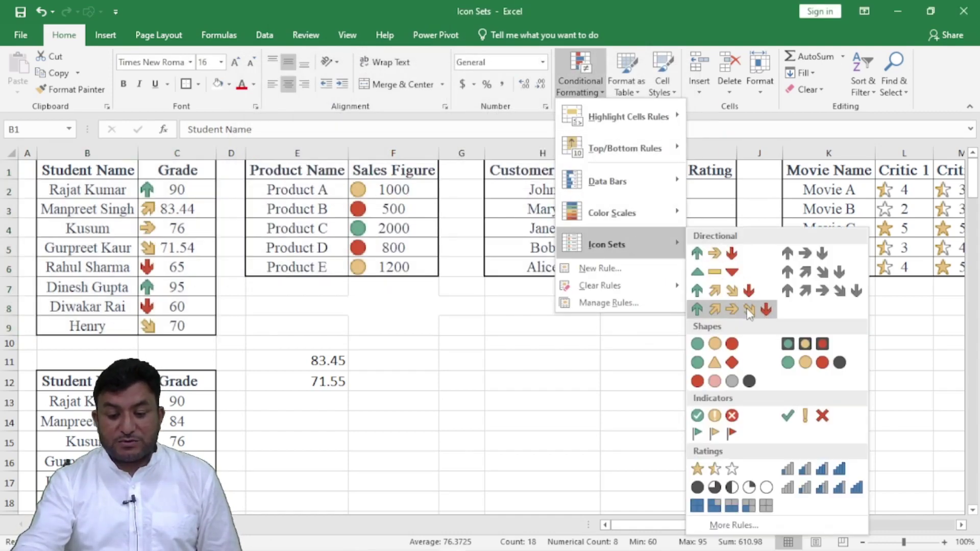
# - Apply 5 Arrows (Colored) to the upper grades and review its 80/60/40/20 percent thresholds
pyautogui.click(748, 311)
pyautogui.click(580, 84)
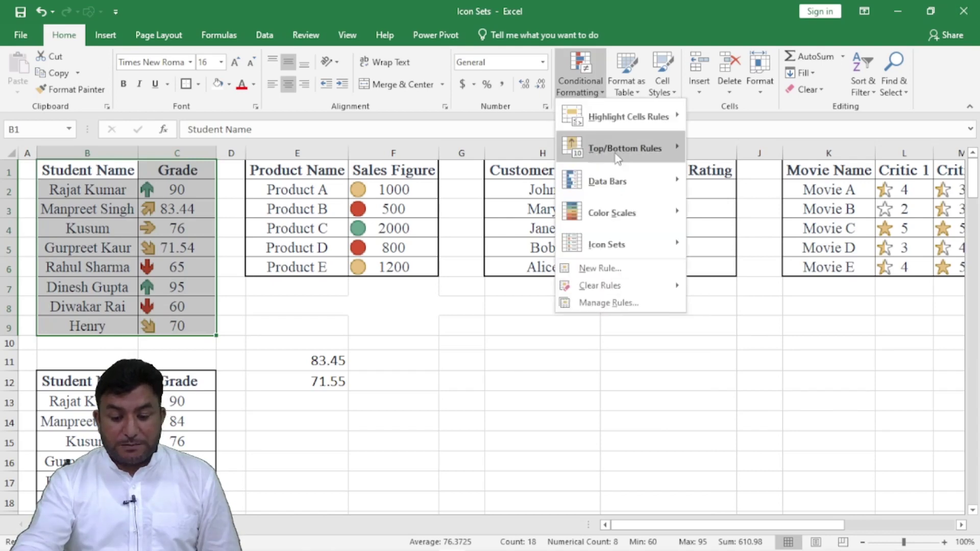
pyautogui.click(608, 303)
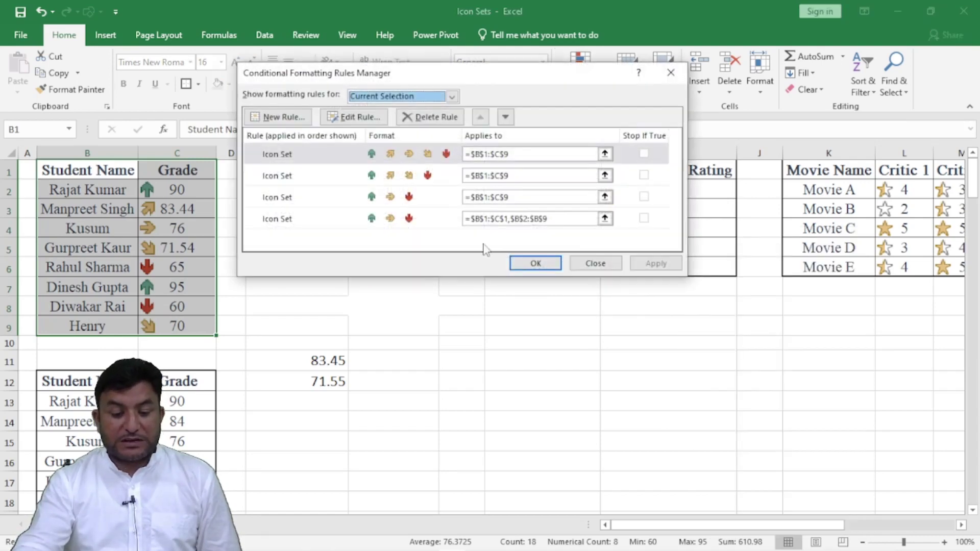
pyautogui.click(343, 114)
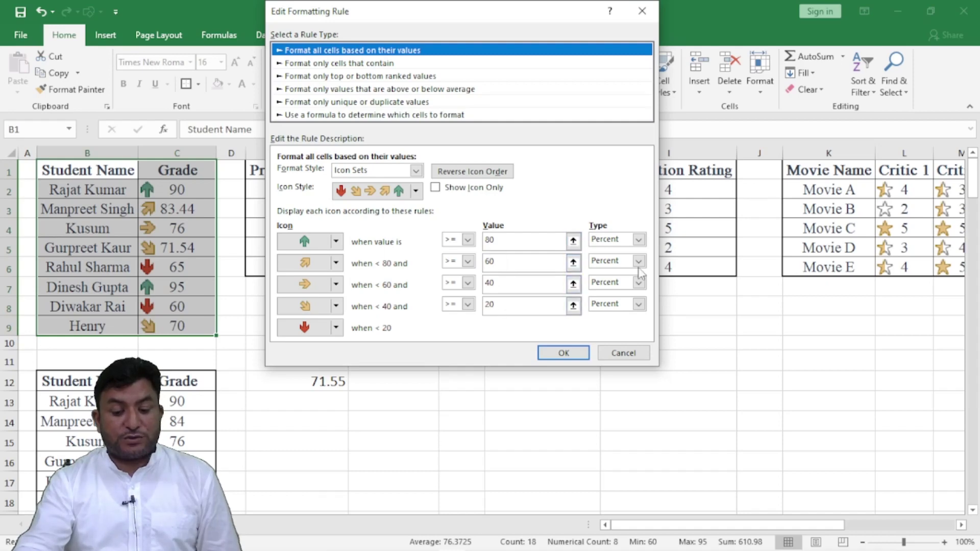
pyautogui.click(639, 240)
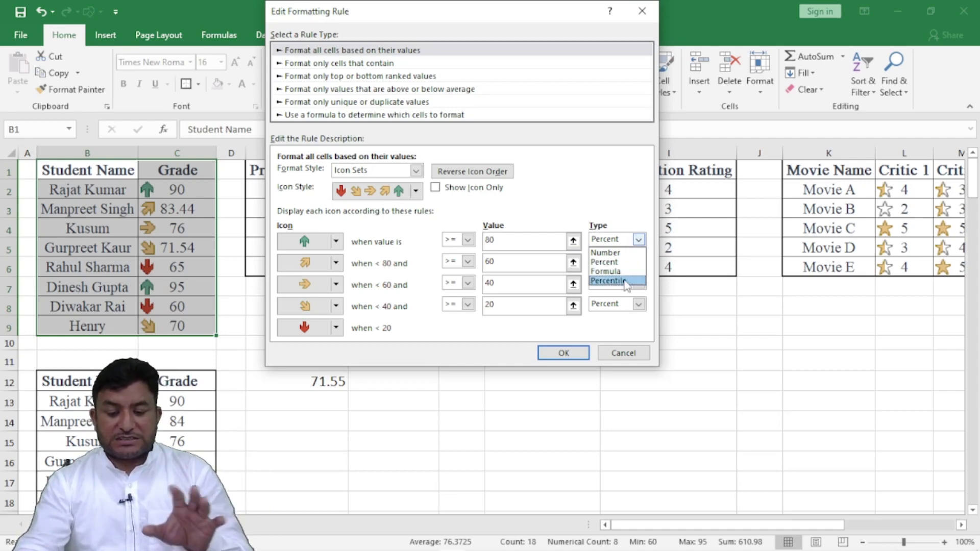
pyautogui.click(674, 296)
pyautogui.click(624, 352)
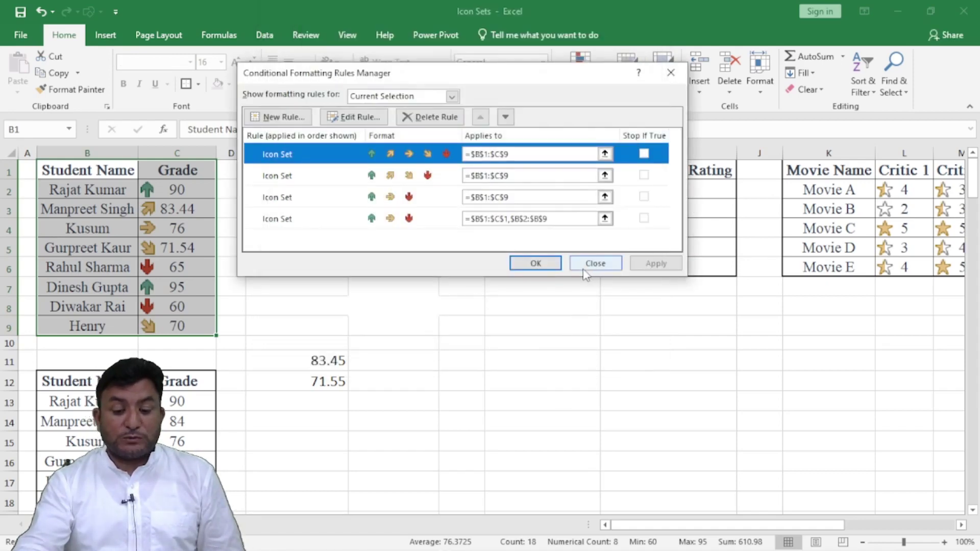
pyautogui.click(587, 266)
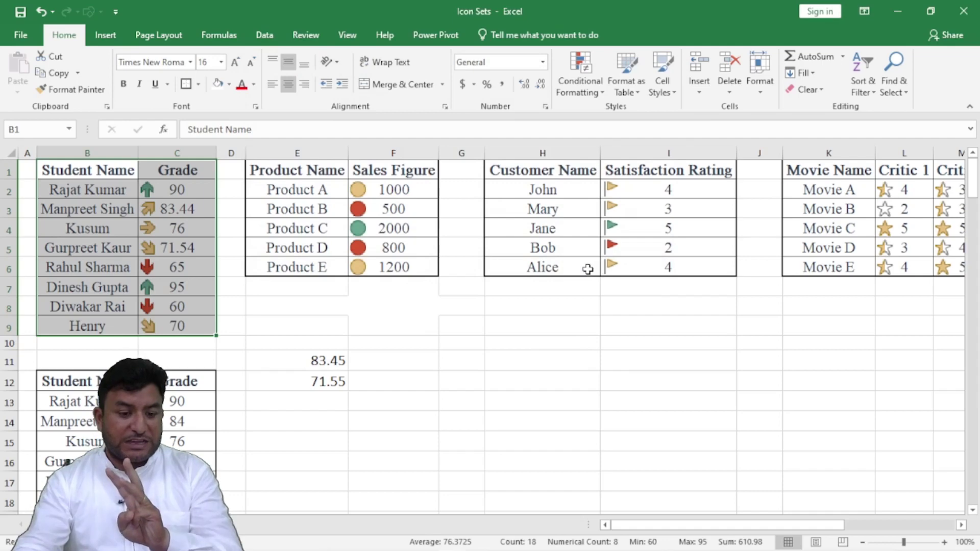
pyautogui.click(334, 380)
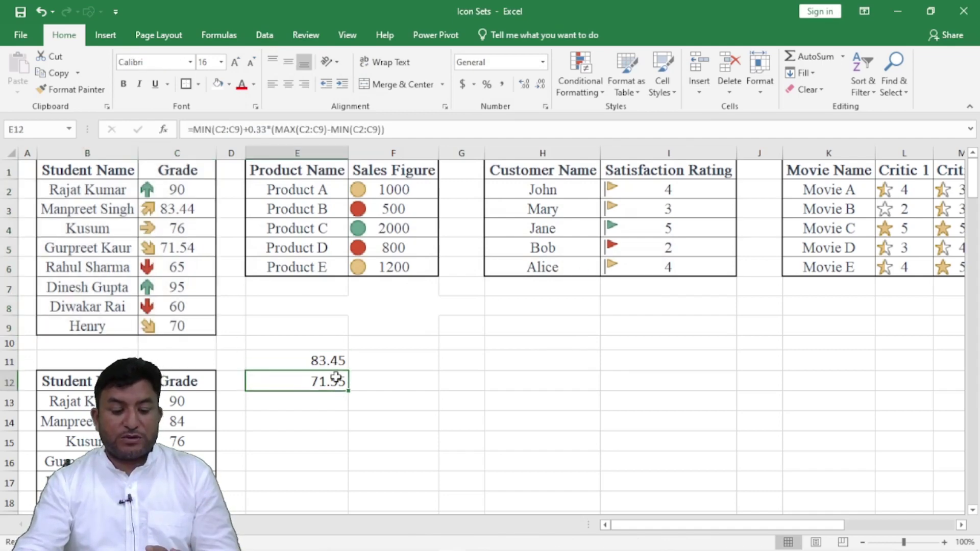
pyautogui.moveTo(384, 129); pyautogui.dragTo(189, 129)
pyautogui.press('Escape')
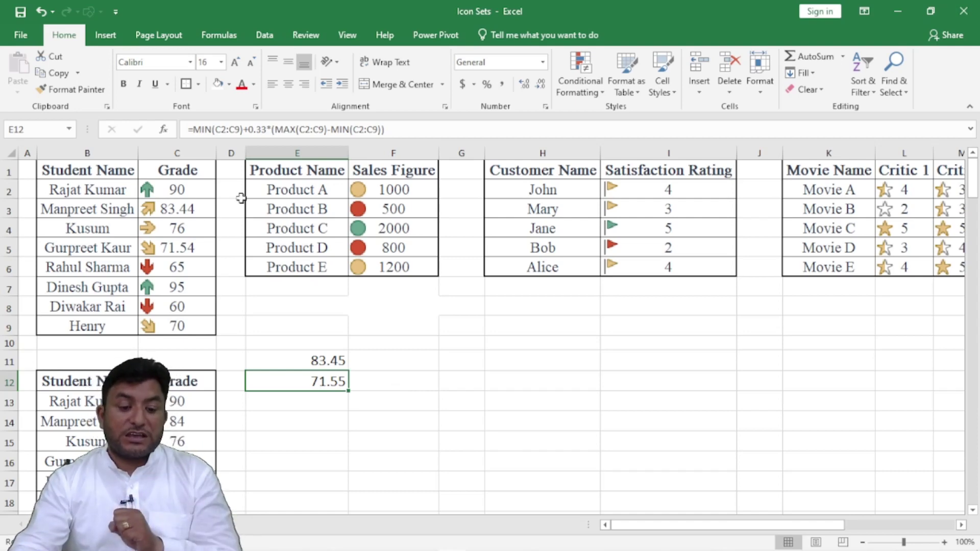
pyautogui.moveTo(385, 129); pyautogui.dragTo(207, 131)
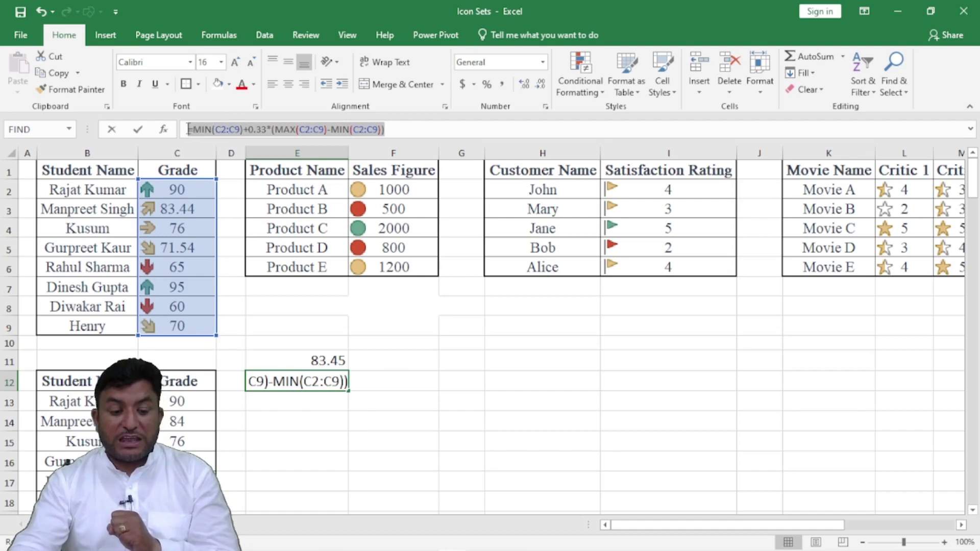
pyautogui.click(493, 358)
pyautogui.press('Escape')
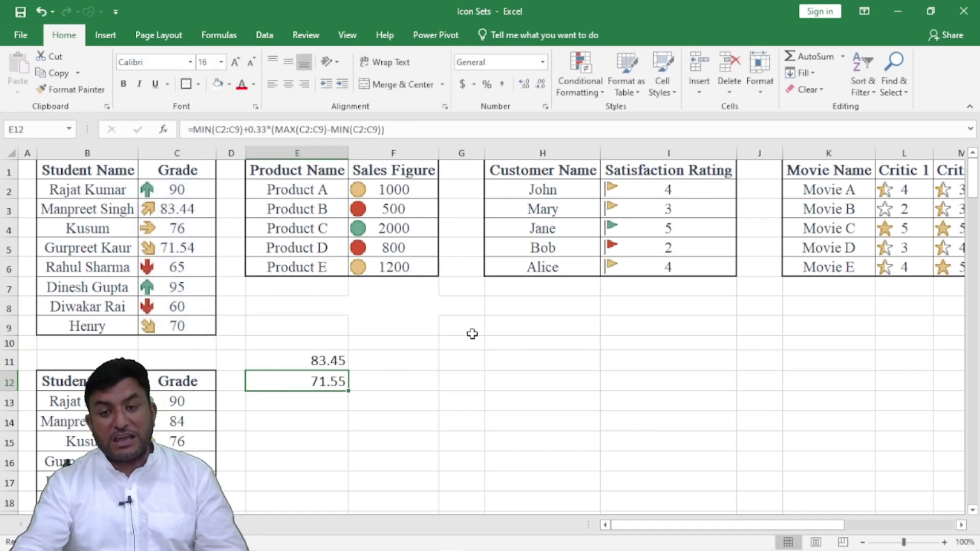